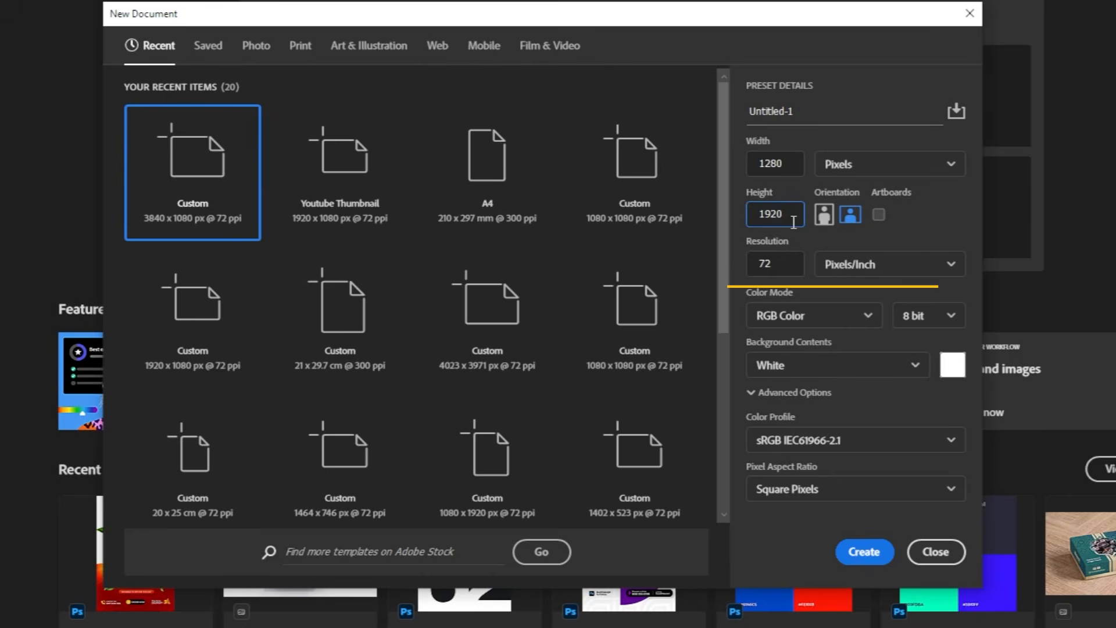
# Create a new portrait document 1280 x 1920 pixels at 72 pixels/inch.
pyautogui.press('Tab')
pyautogui.click(784, 263)
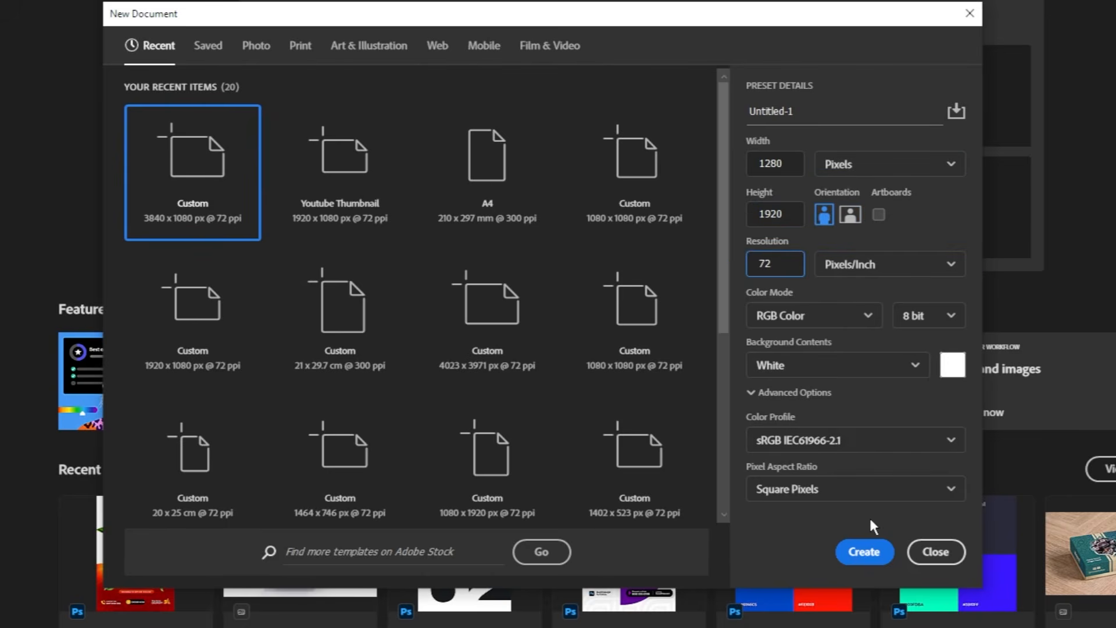
pyautogui.click(866, 551)
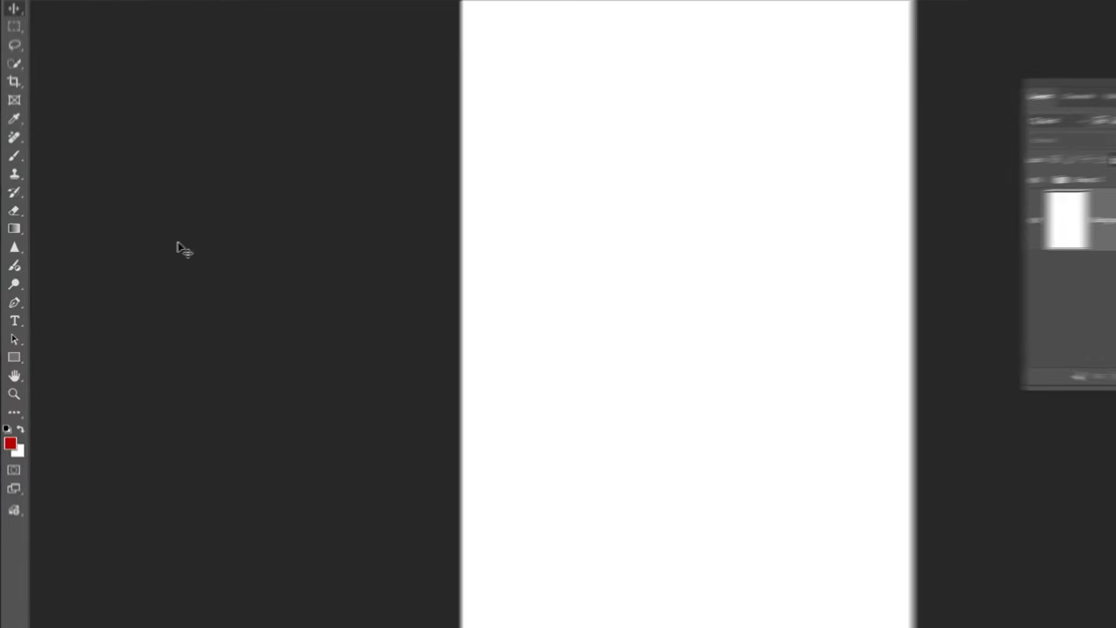
# Convert the slanted path across the lower canvas into a selection with 0 pixel feather radius.
pyautogui.click(26, 306)
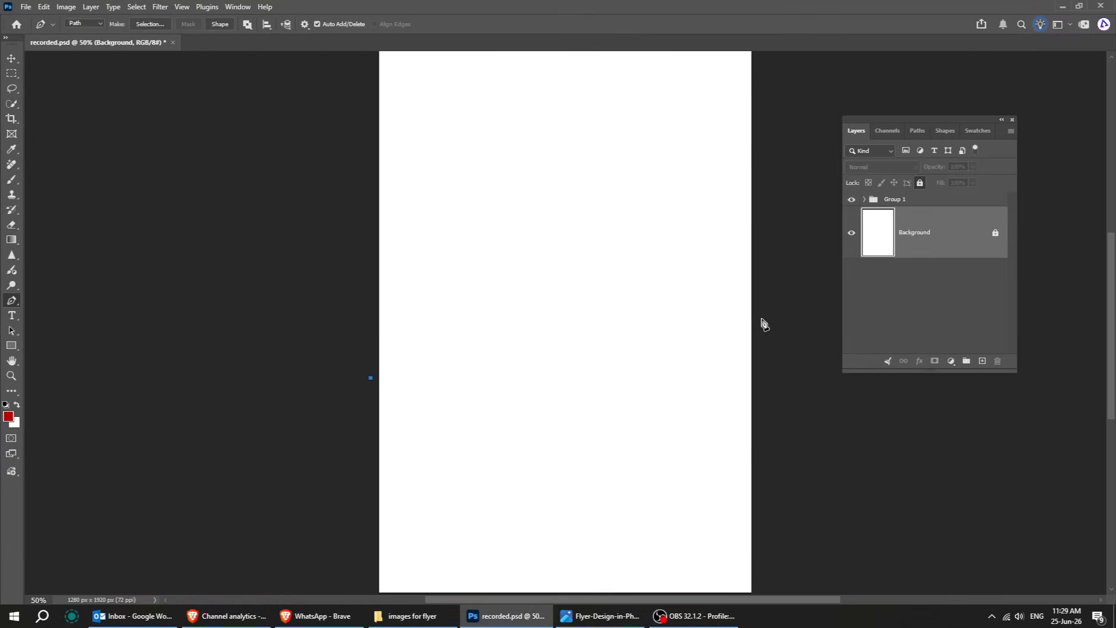
pyautogui.hotkey('ctrl', '-')
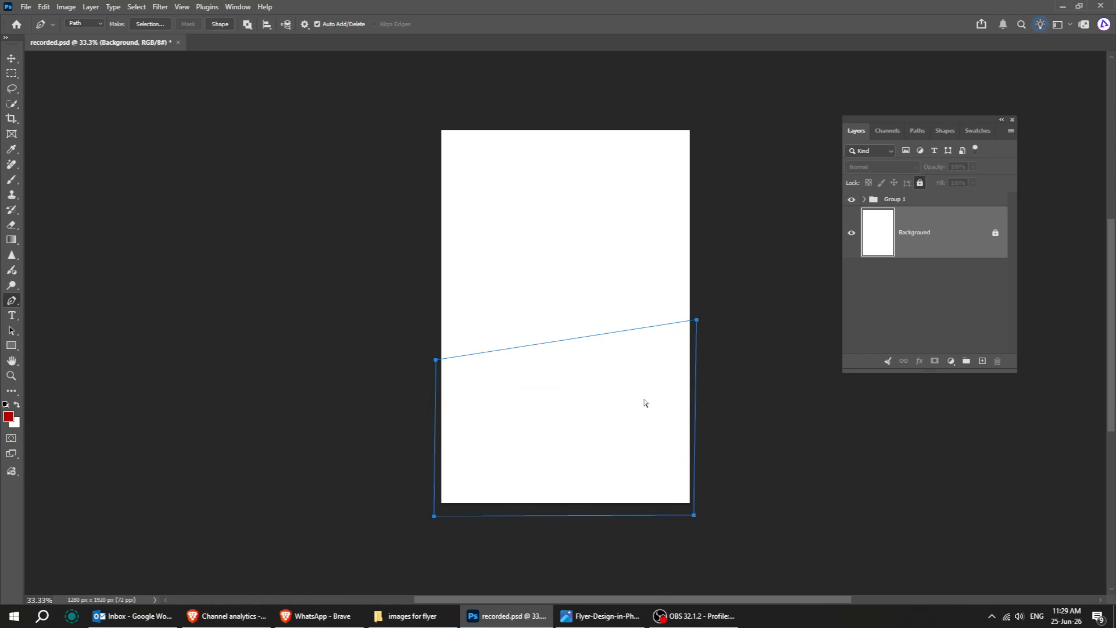
pyautogui.hotkey('ctrl', '+')
pyautogui.rightClick(578, 399)
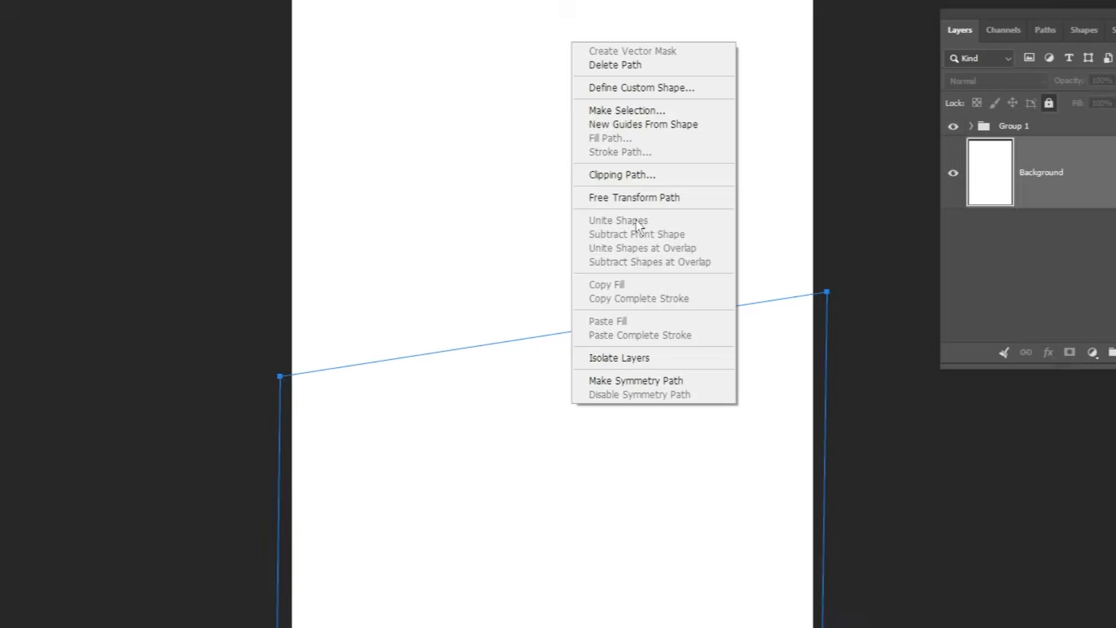
pyautogui.click(655, 113)
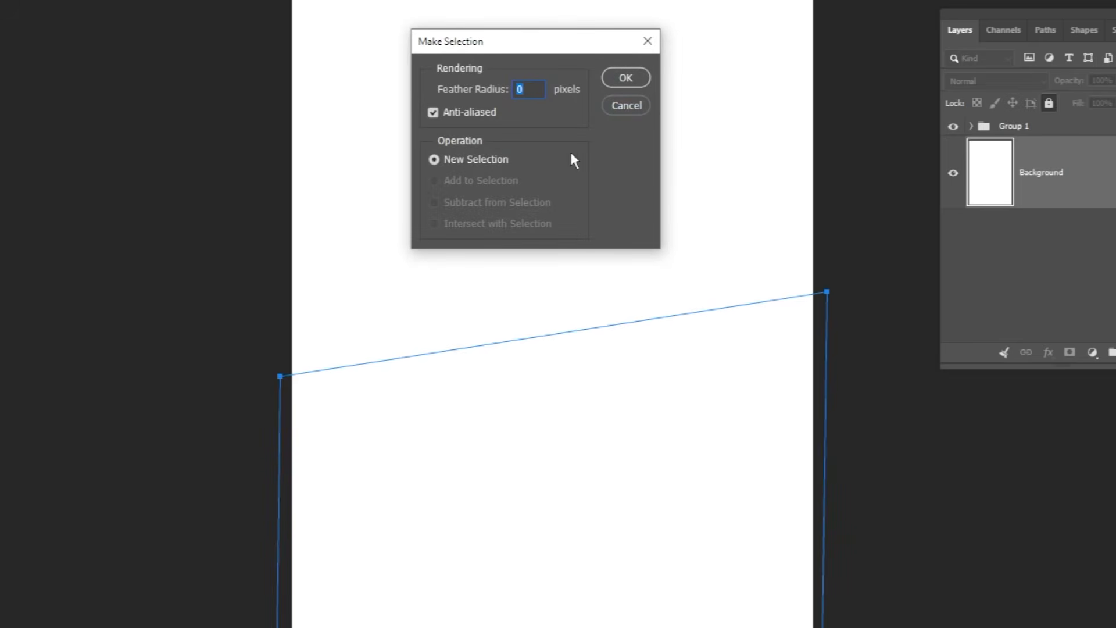
pyautogui.click(608, 86)
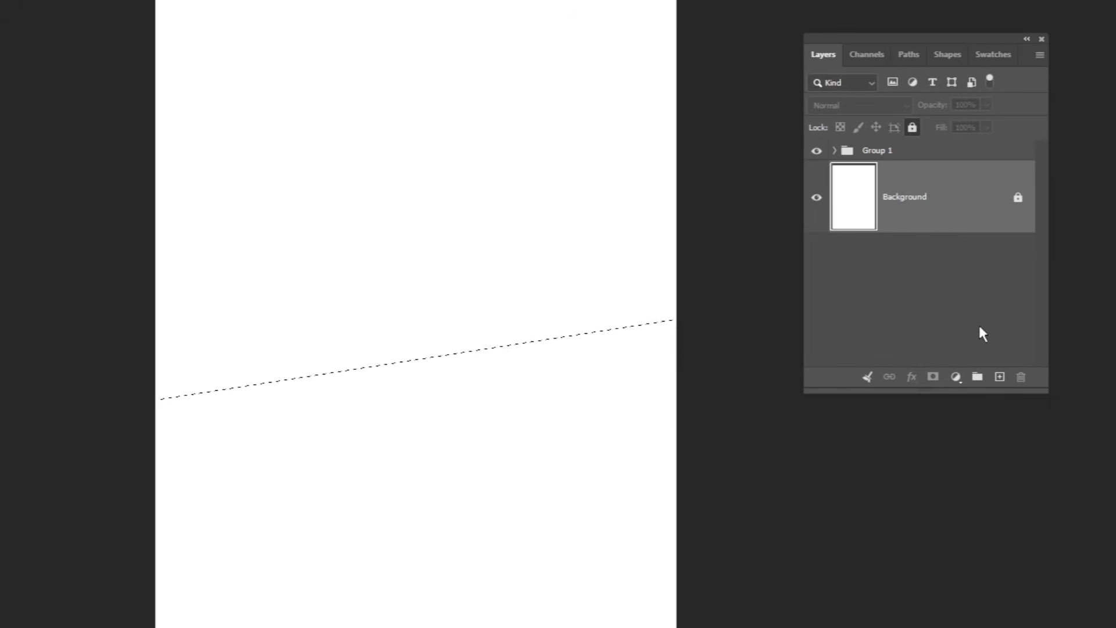
# Fill the selection with a Solid Color fill layer of #b30000.
pyautogui.click(956, 378)
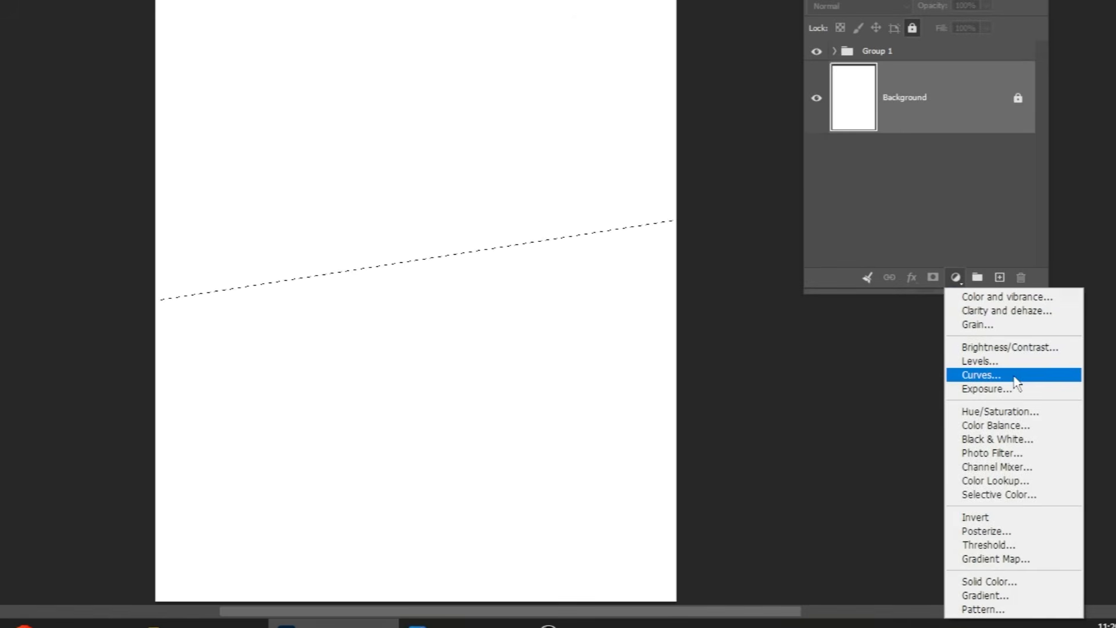
pyautogui.click(1024, 581)
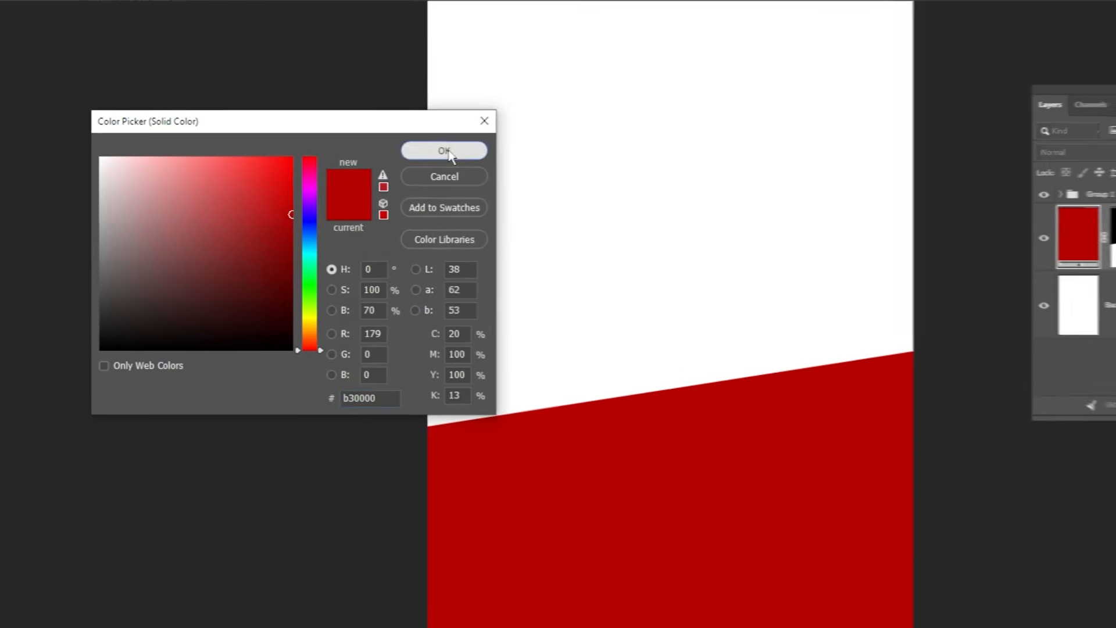
pyautogui.click(454, 148)
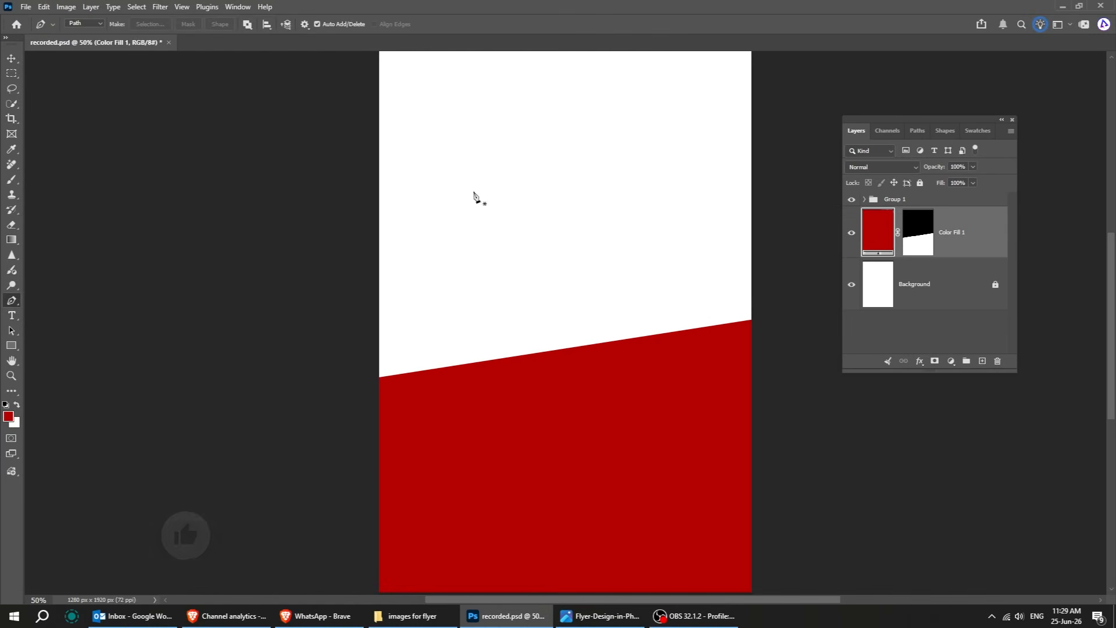
# Place the plate image into the centre of the canvas and nudge it slightly.
pyautogui.click(11, 60)
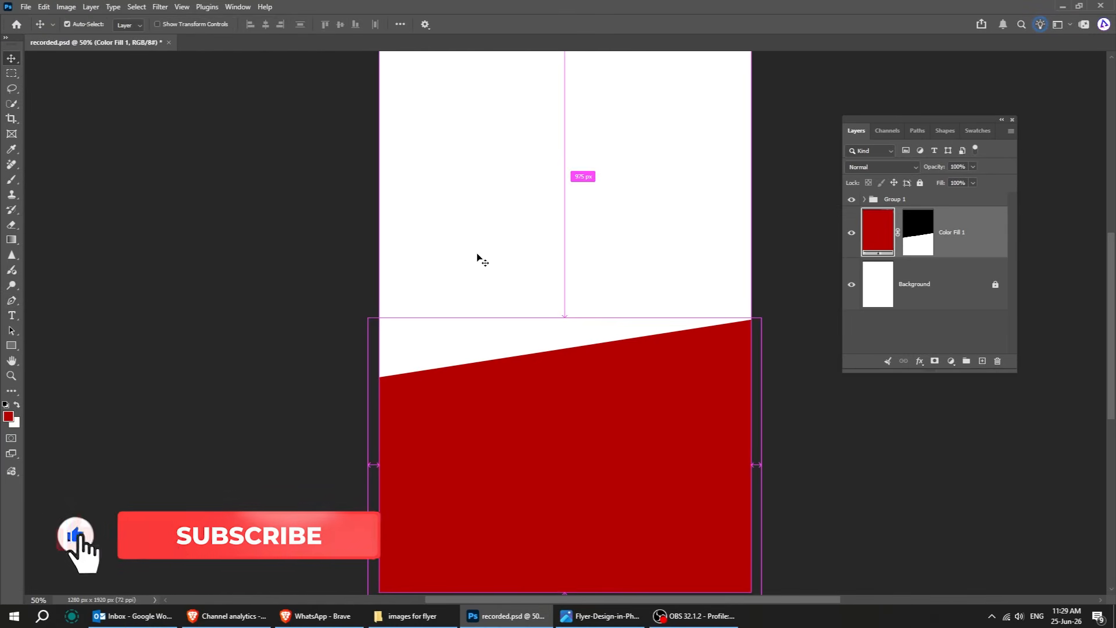
pyautogui.hotkey('ctrl', '0')
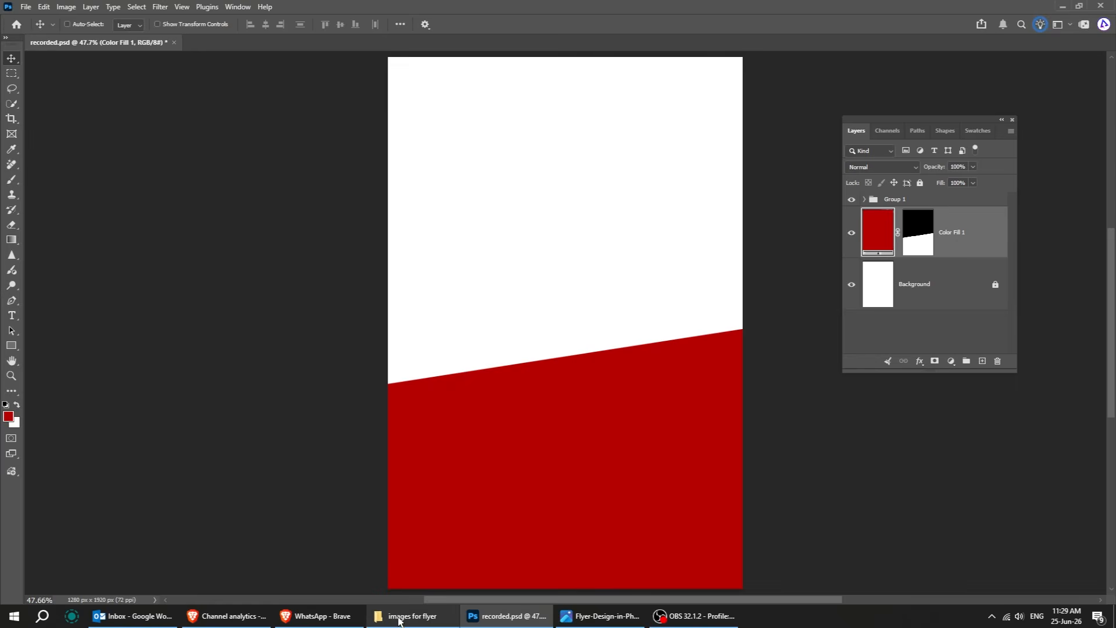
pyautogui.click(407, 617)
pyautogui.moveTo(869, 140); pyautogui.dragTo(514, 469)
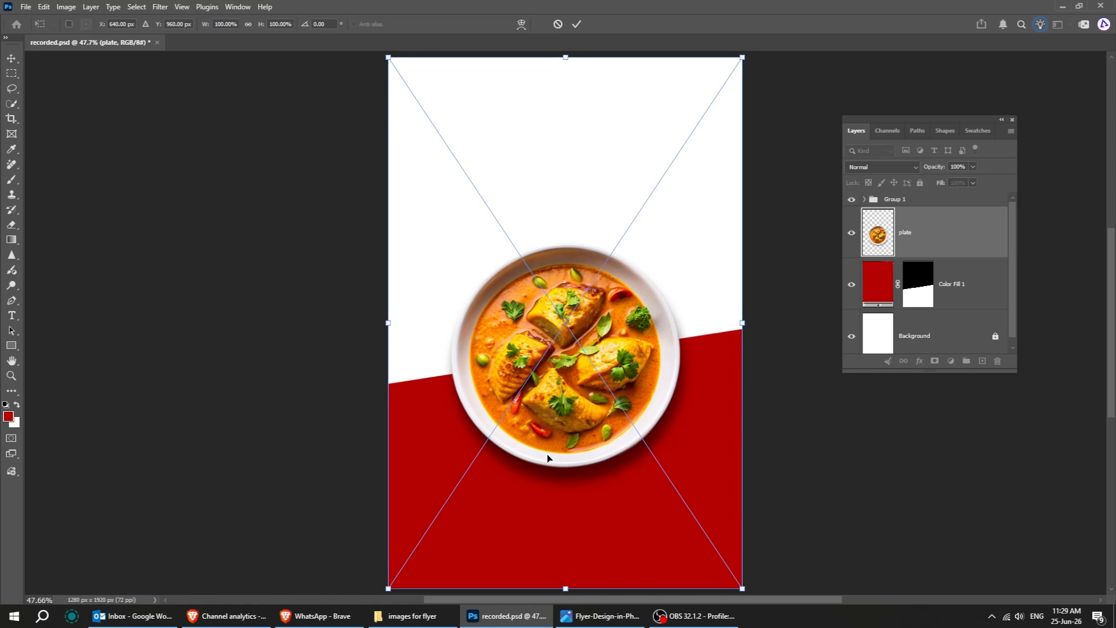
pyautogui.press('Return')
pyautogui.moveTo(578, 441)
pyautogui.mouseDown()
pyautogui.moveTo(586, 423)
pyautogui.moveTo(581, 435)
pyautogui.mouseUp()
# Transform the red fill layer, raising its top edge slightly.
pyautogui.click(953, 291)
pyautogui.hotkey('ctrl', 't')
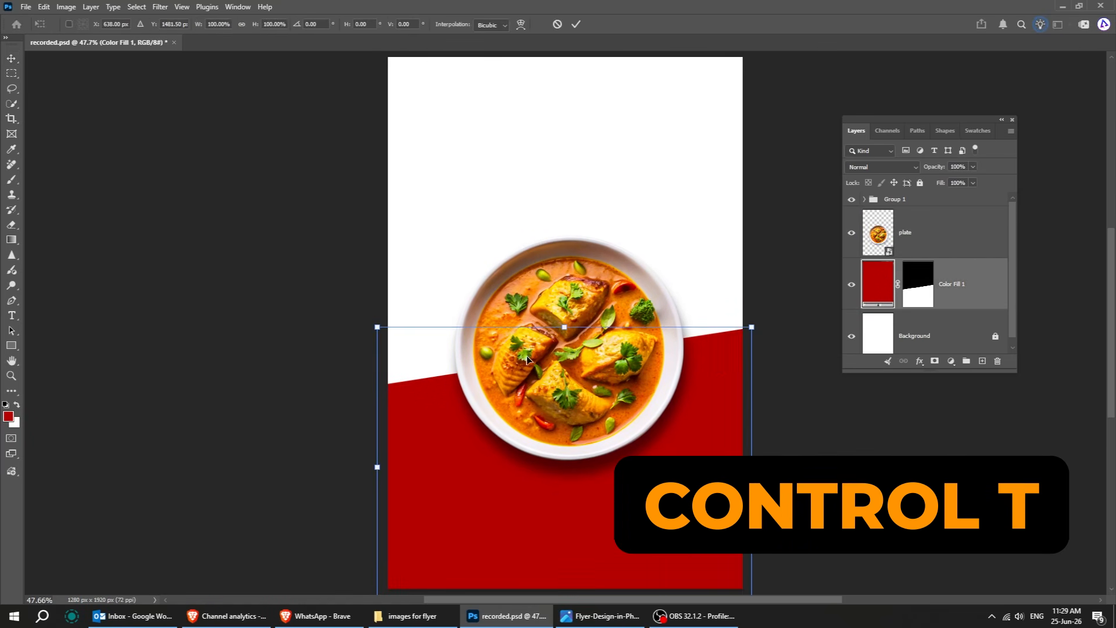
pyautogui.moveTo(569, 312); pyautogui.dragTo(569, 309)
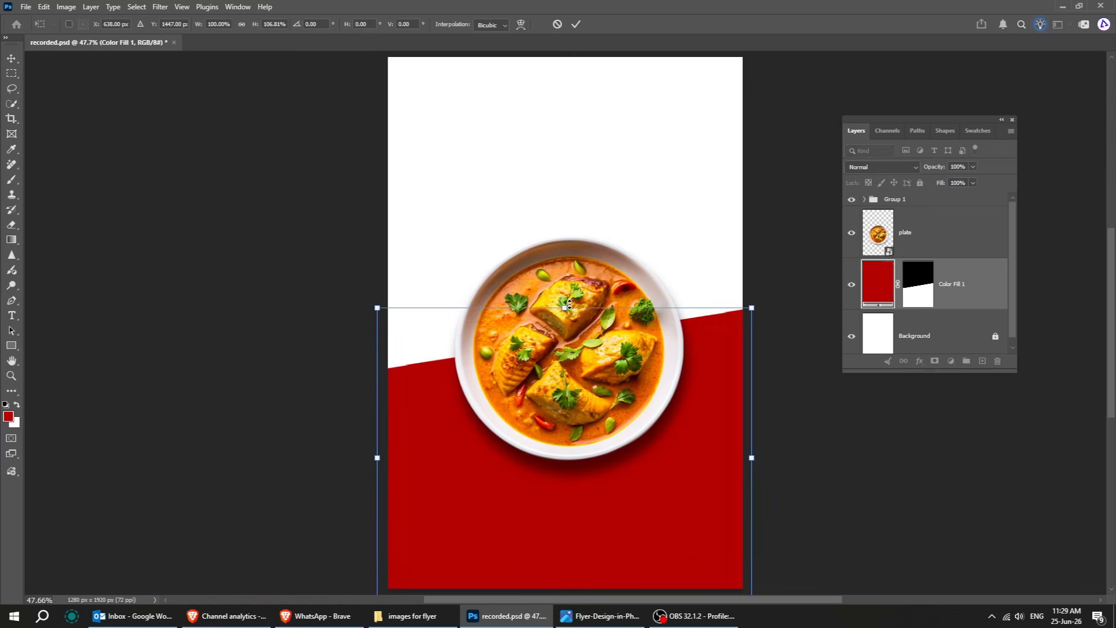
pyautogui.press('Return')
# Move the plate layer slightly up and to the left.
pyautogui.click(959, 235)
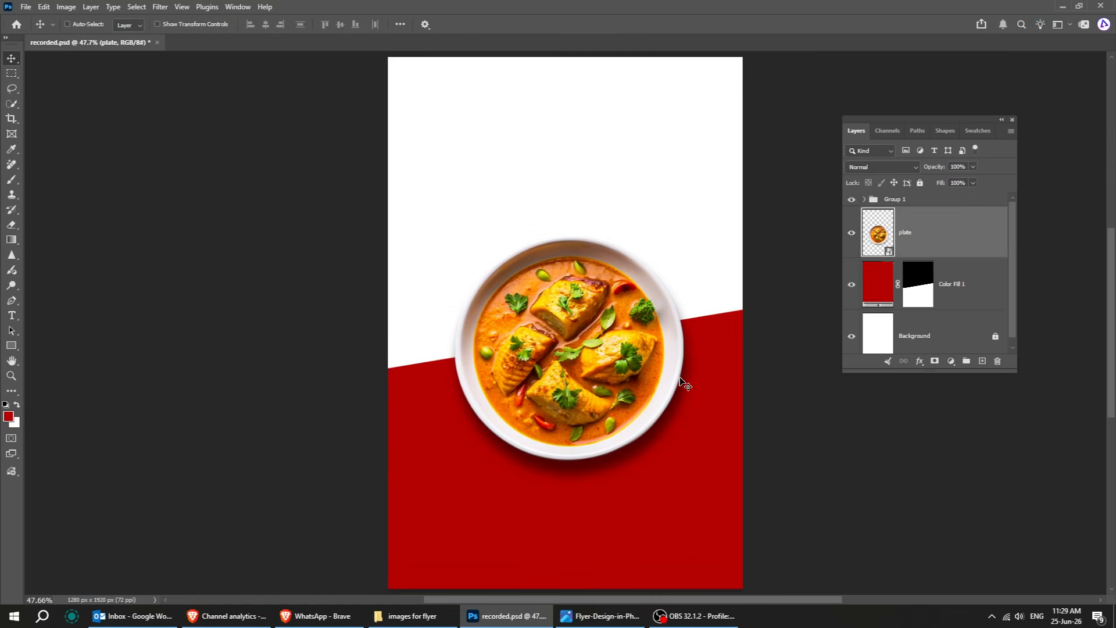
pyautogui.moveTo(613, 387); pyautogui.dragTo(590, 384)
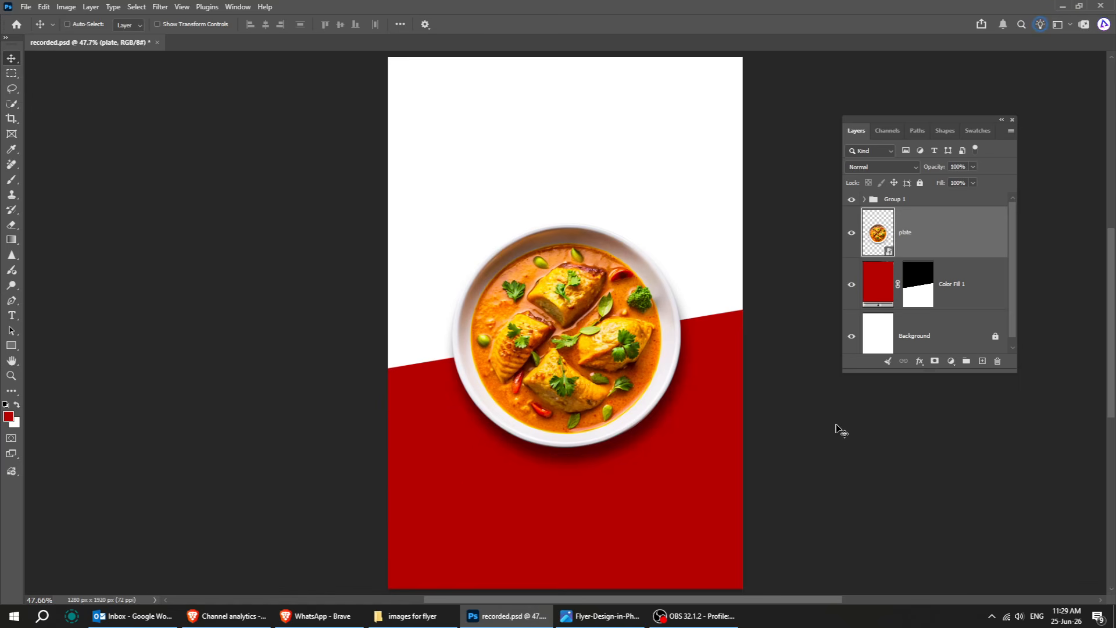
# Place the patterns image above the red fill and move it down over the lower canvas.
pyautogui.click(960, 286)
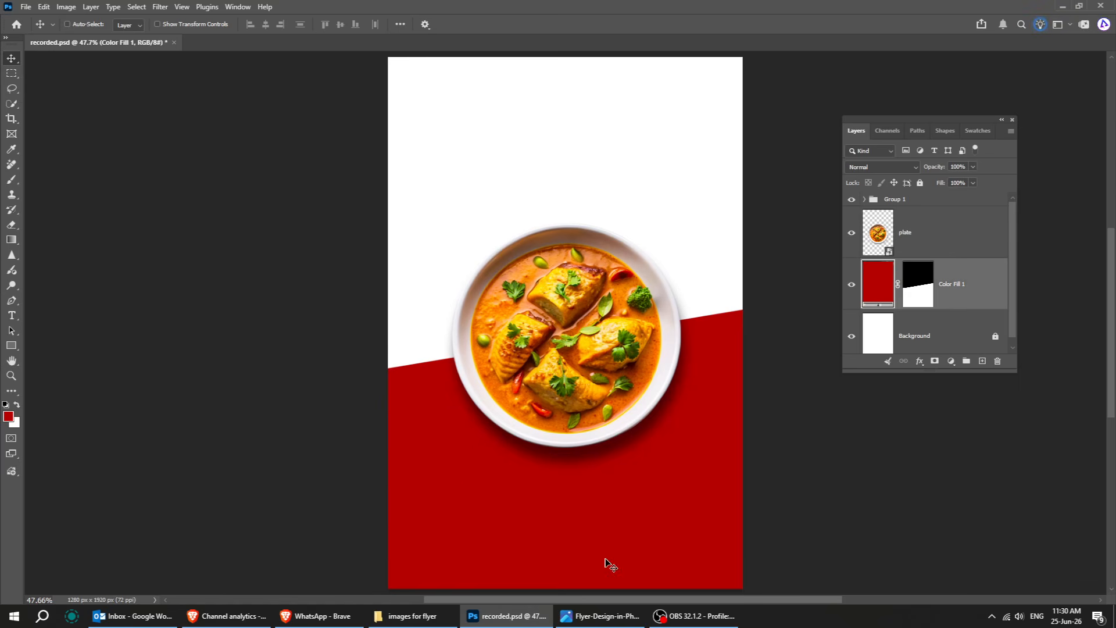
pyautogui.click(409, 616)
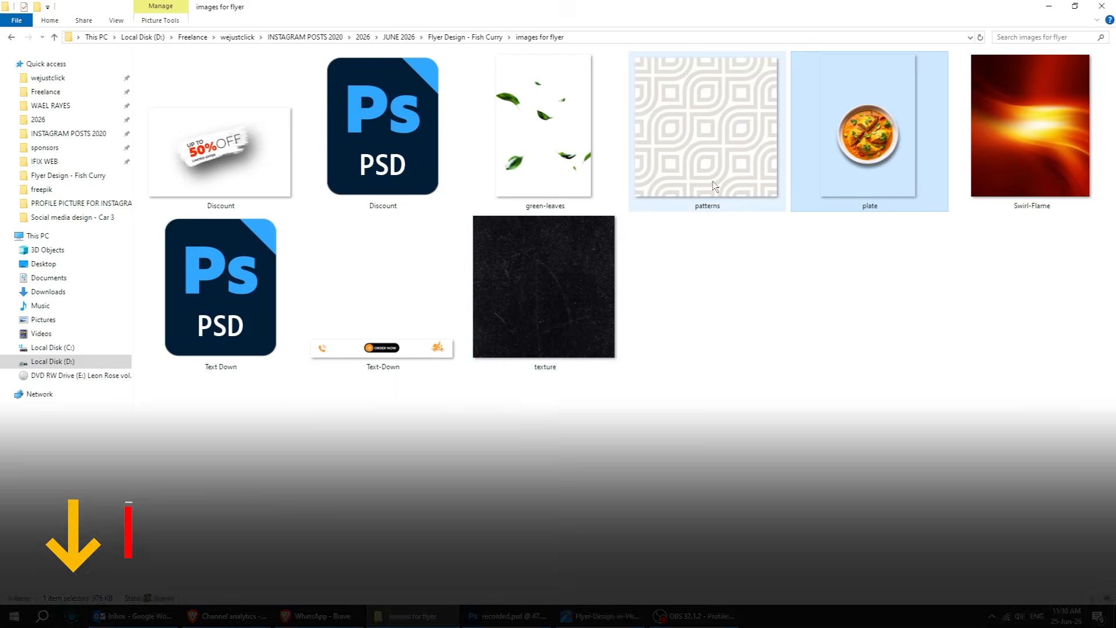
pyautogui.click(714, 186)
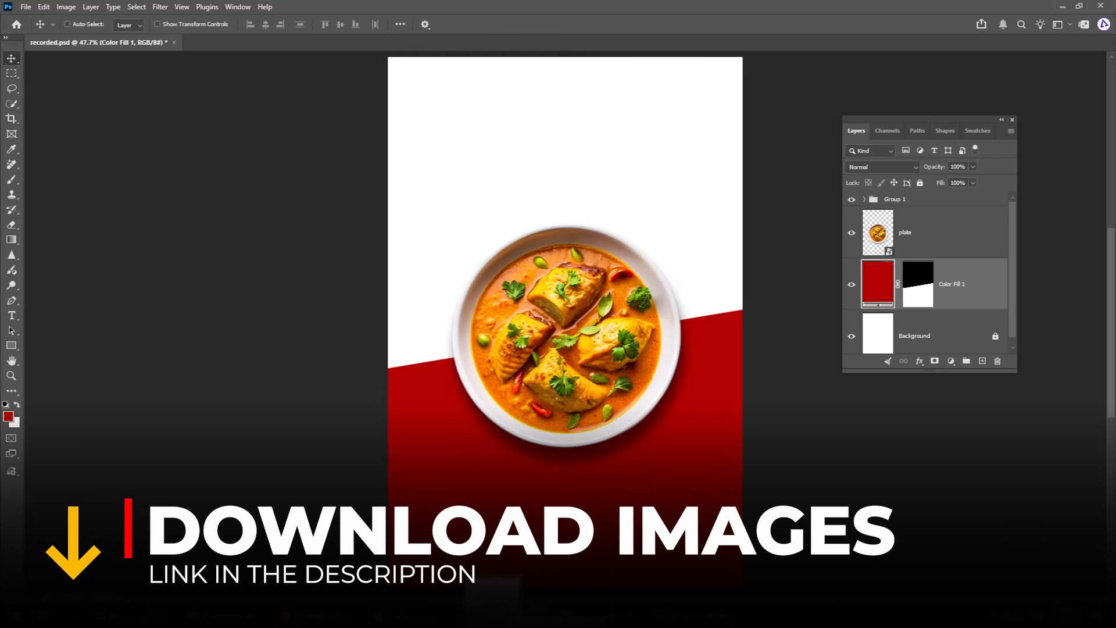
pyautogui.moveTo(493, 615); pyautogui.dragTo(562, 508)
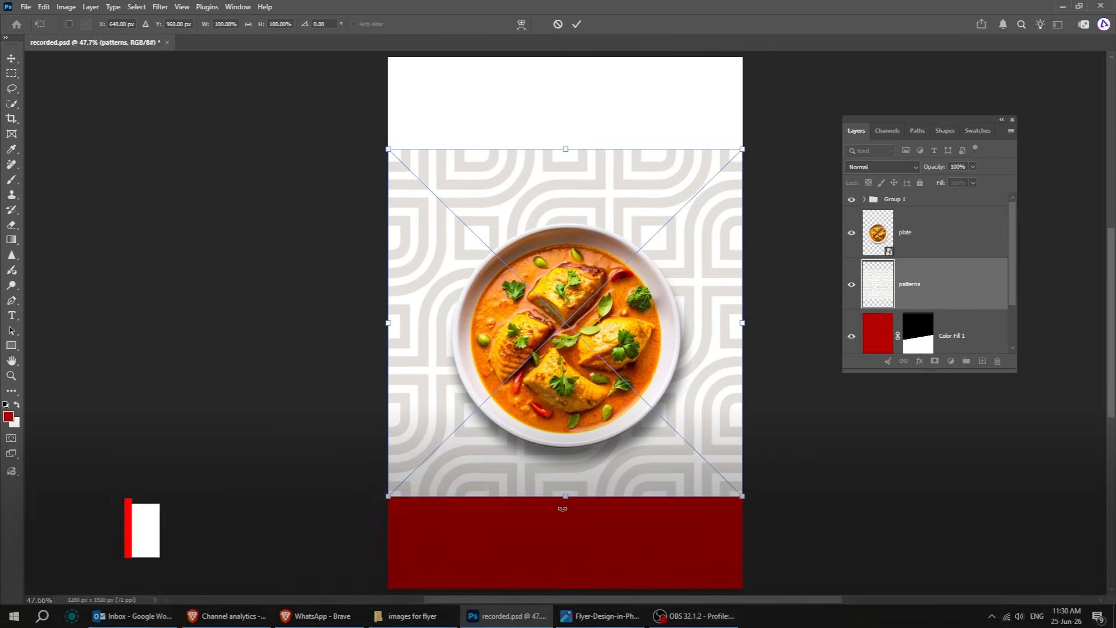
pyautogui.moveTo(616, 459); pyautogui.dragTo(620, 548)
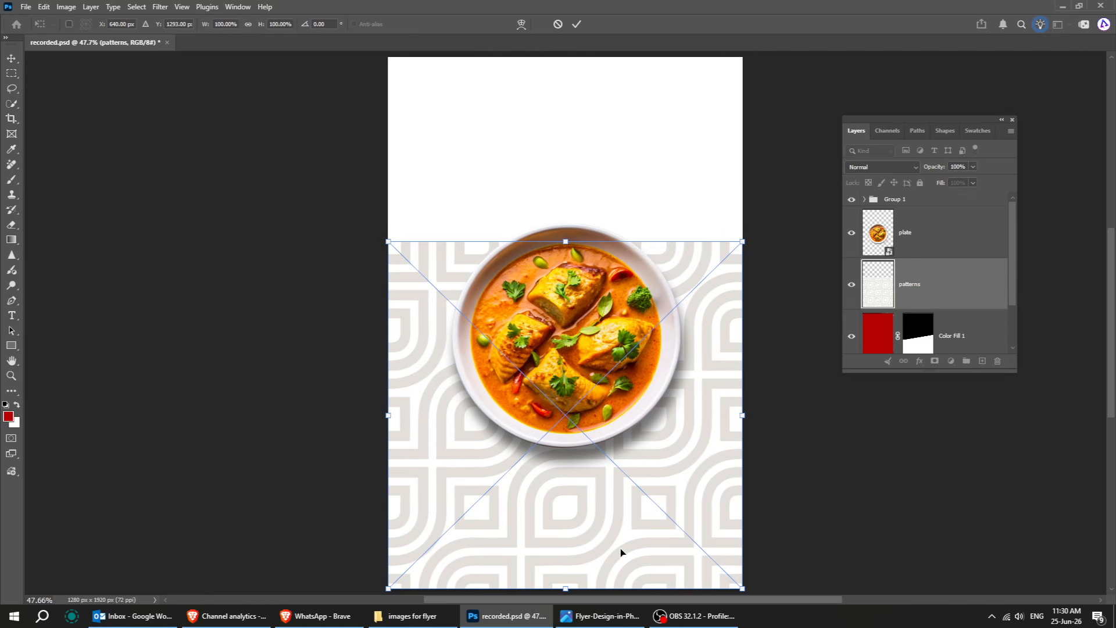
pyautogui.press('Return')
# Create a clipping mask so the patterns layer clips to the red fill layer.
pyautogui.moveTo(982, 373); pyautogui.dragTo(1000, 482)
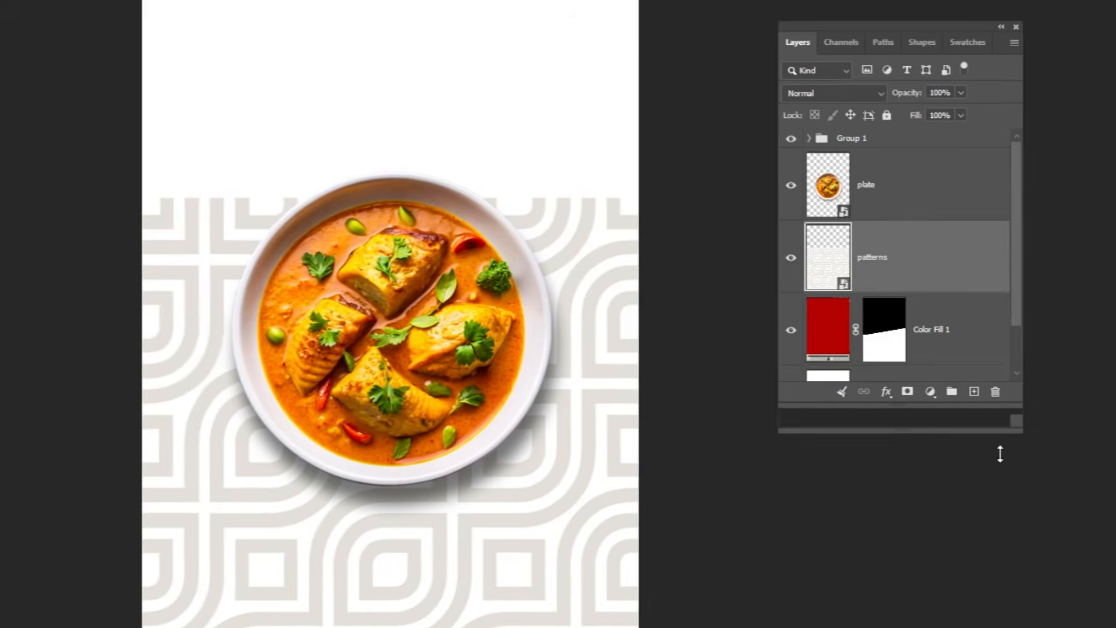
pyautogui.rightClick(894, 264)
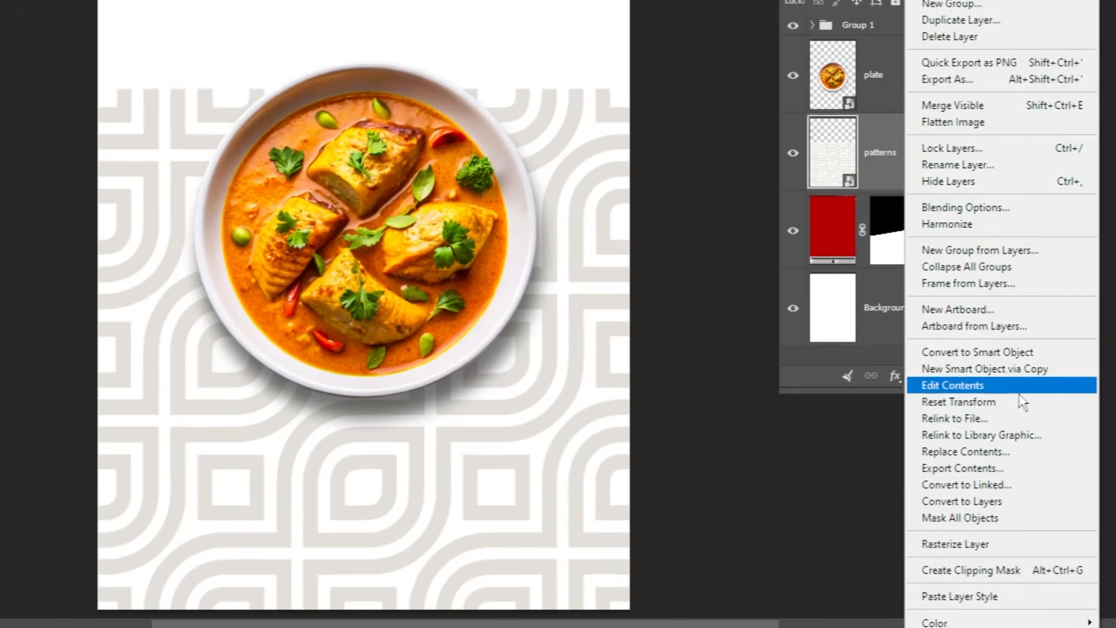
pyautogui.click(1055, 570)
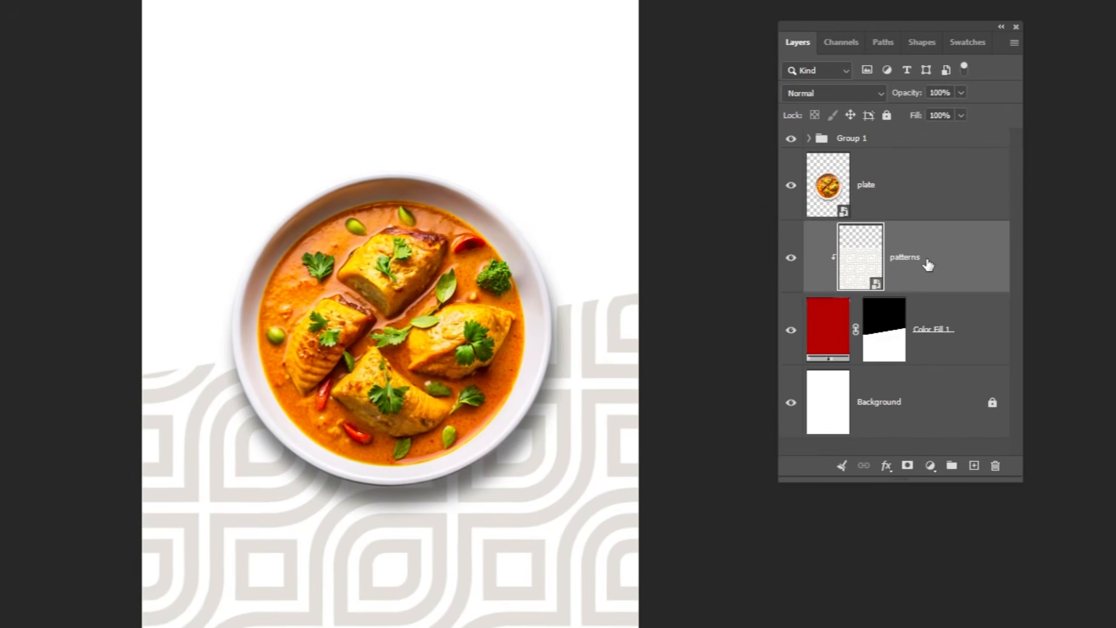
# Set the patterns layer's blend mode to Overlay.
pyautogui.click(845, 93)
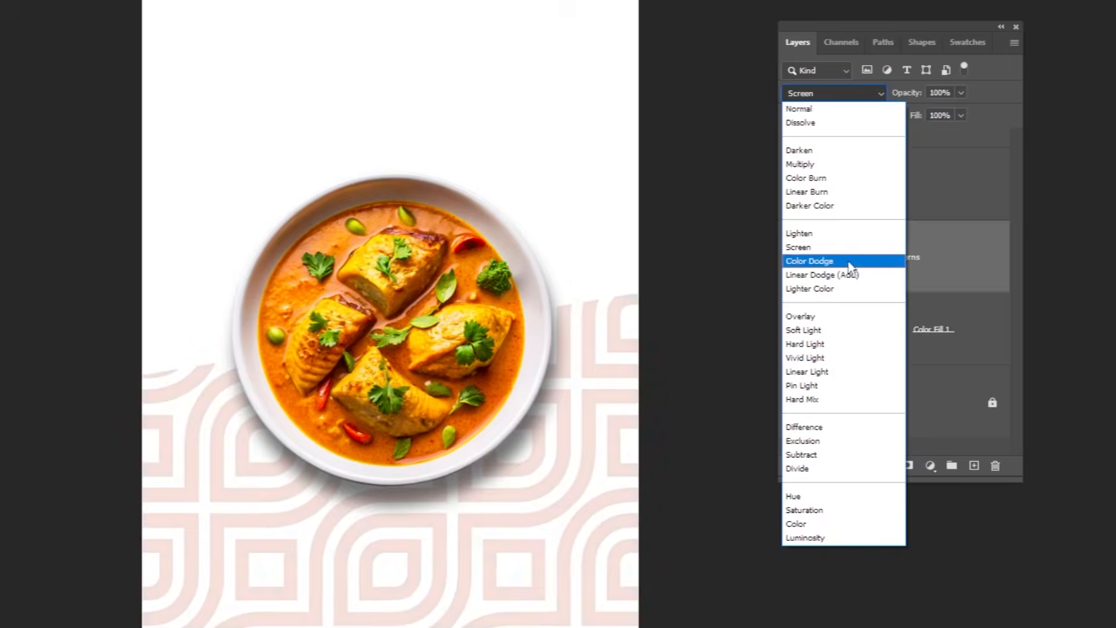
pyautogui.click(843, 316)
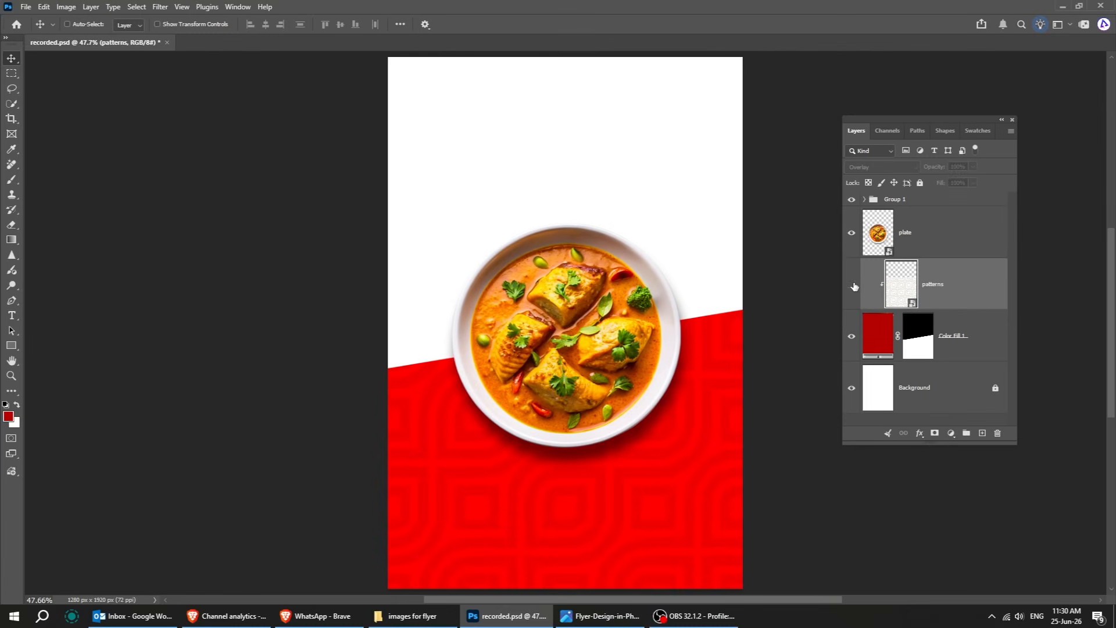
pyautogui.click(852, 286)
# Place the texture image over the lower canvas and clip it to the layers below.
pyautogui.click(403, 617)
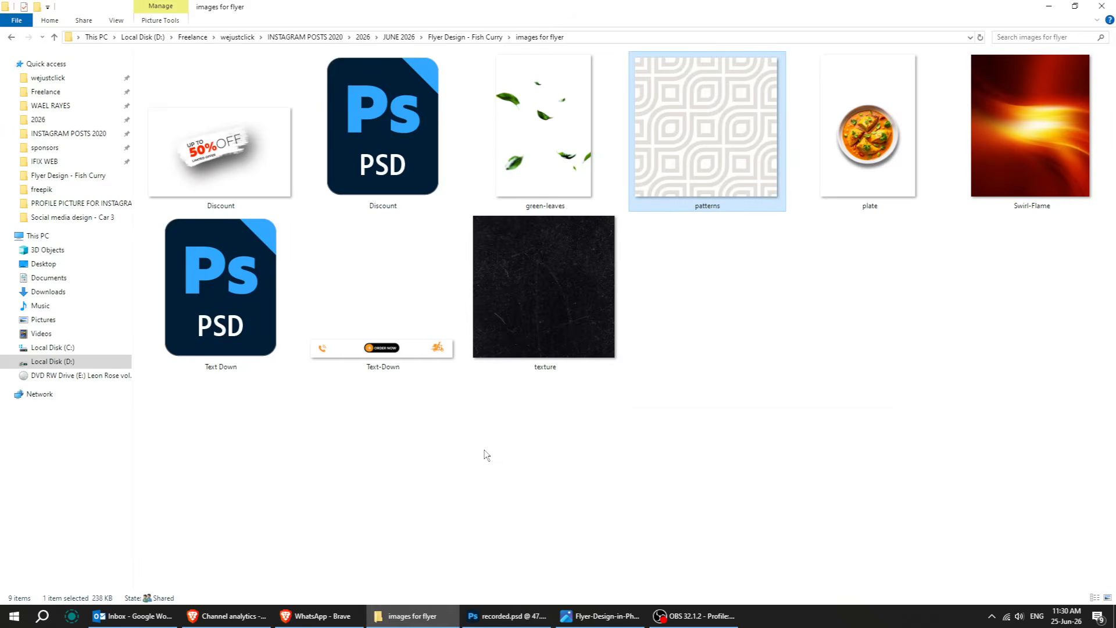
pyautogui.moveTo(529, 315); pyautogui.dragTo(566, 498)
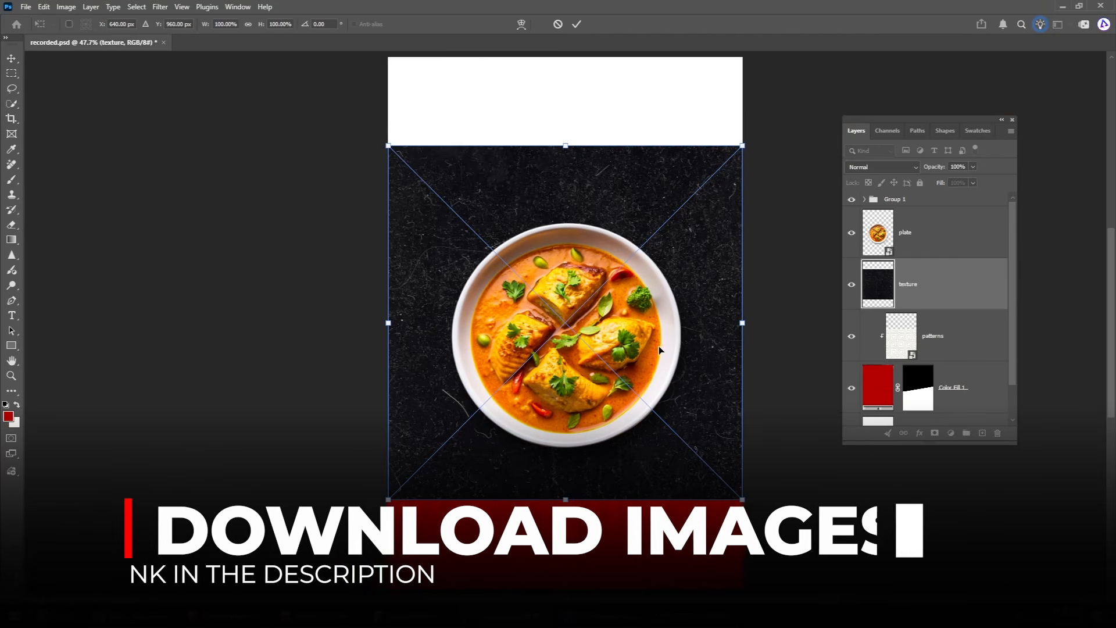
pyautogui.moveTo(695, 351); pyautogui.dragTo(698, 440)
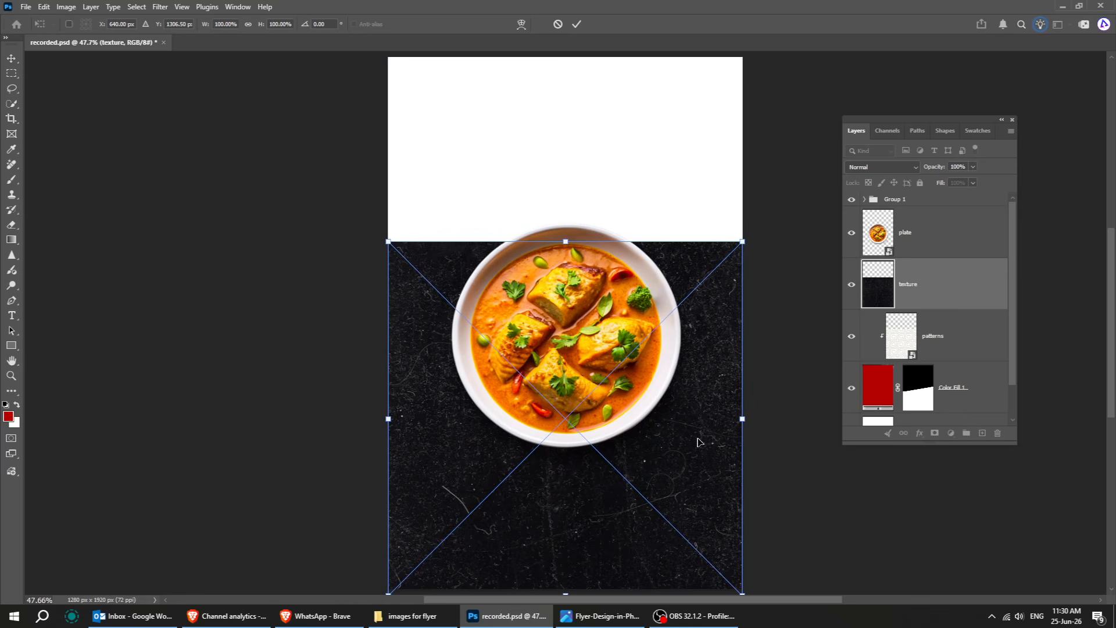
pyautogui.press('Return')
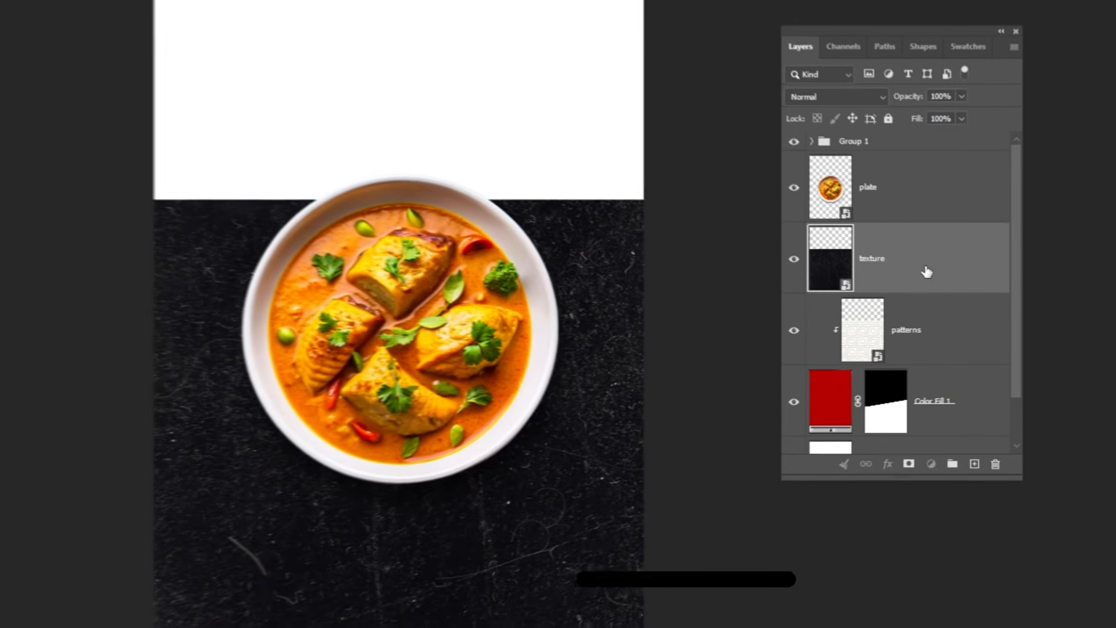
pyautogui.keyDown('alt'); pyautogui.click(924, 287); pyautogui.keyUp('alt')
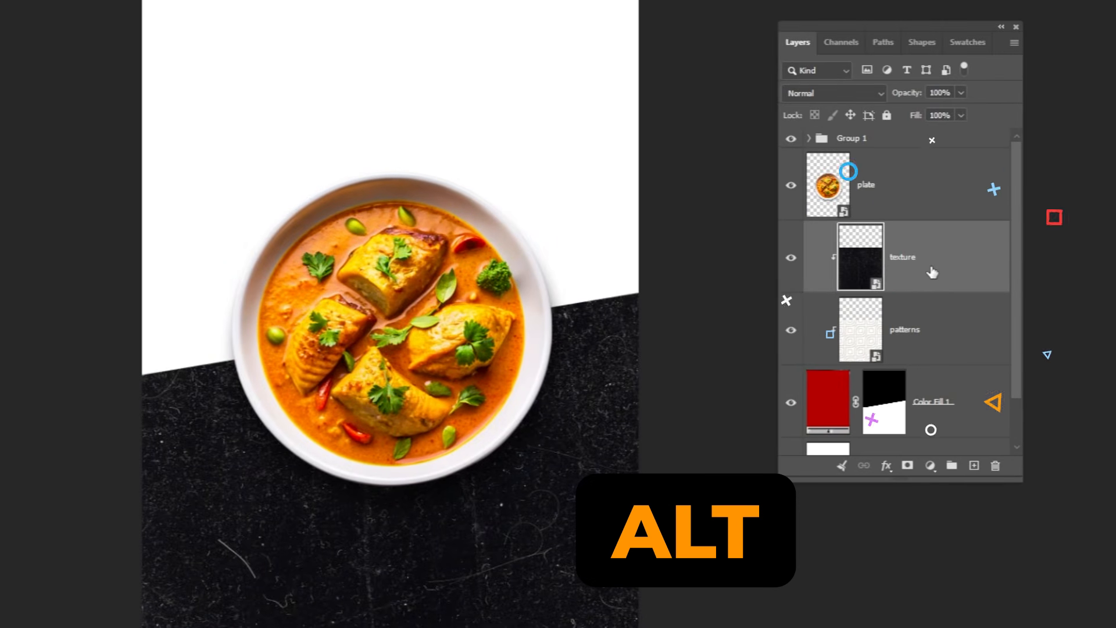
# Set the texture layer's blend mode to Overlay with 50% opacity.
pyautogui.click(839, 95)
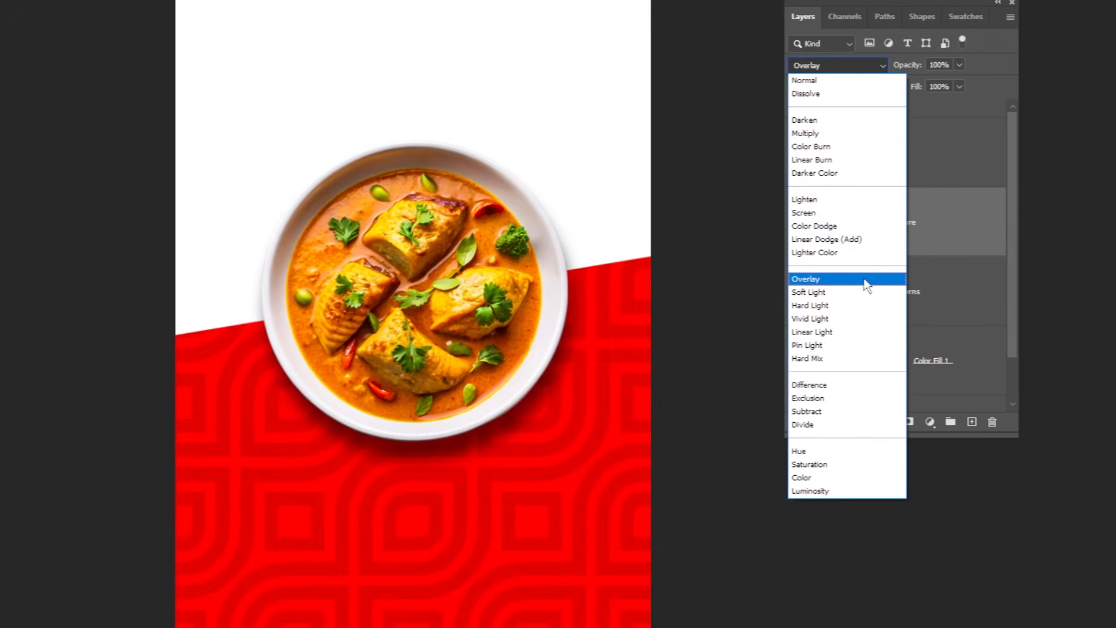
pyautogui.click(867, 284)
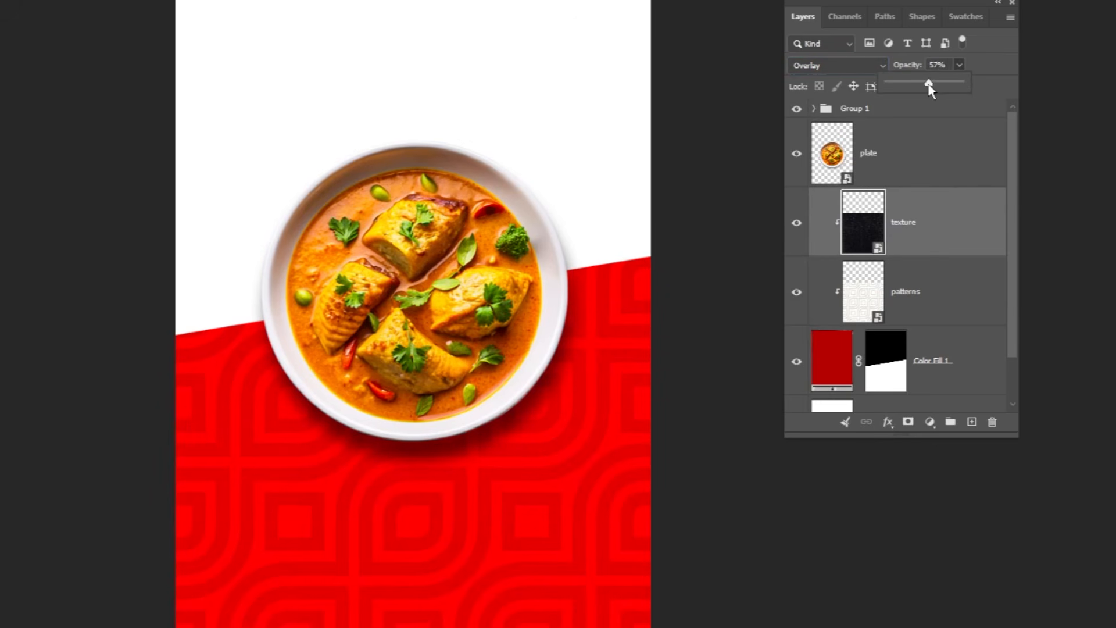
pyautogui.moveTo(929, 87); pyautogui.dragTo(923, 85)
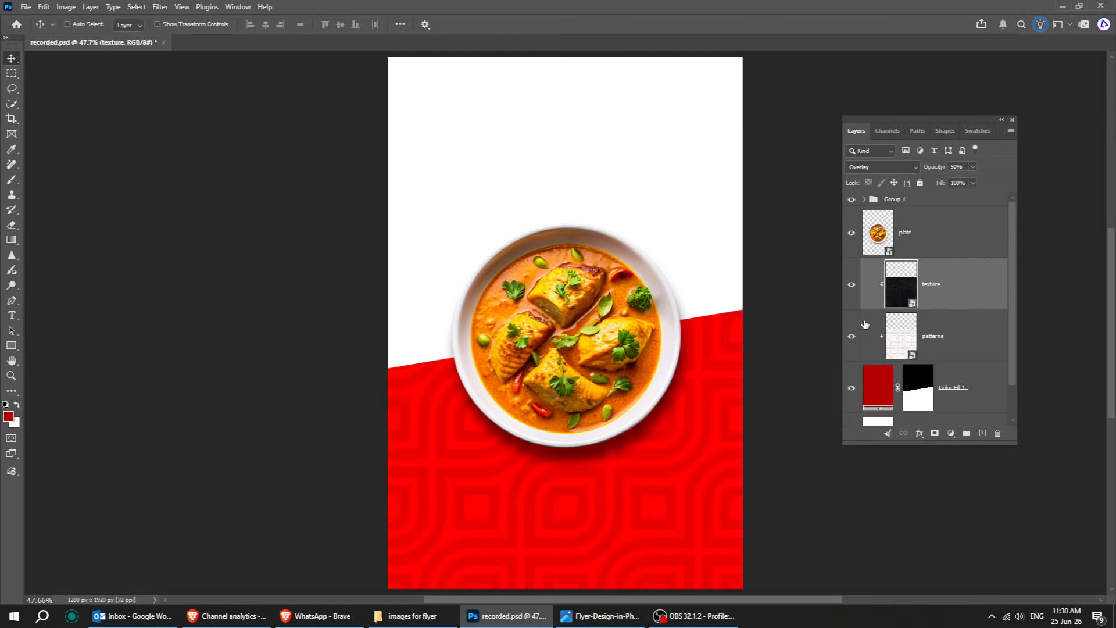
# Place the Swirl-Flame image from the images folder over the canvas and clip it to the layers below.
pyautogui.click(410, 617)
pyautogui.moveTo(1059, 148); pyautogui.dragTo(510, 454)
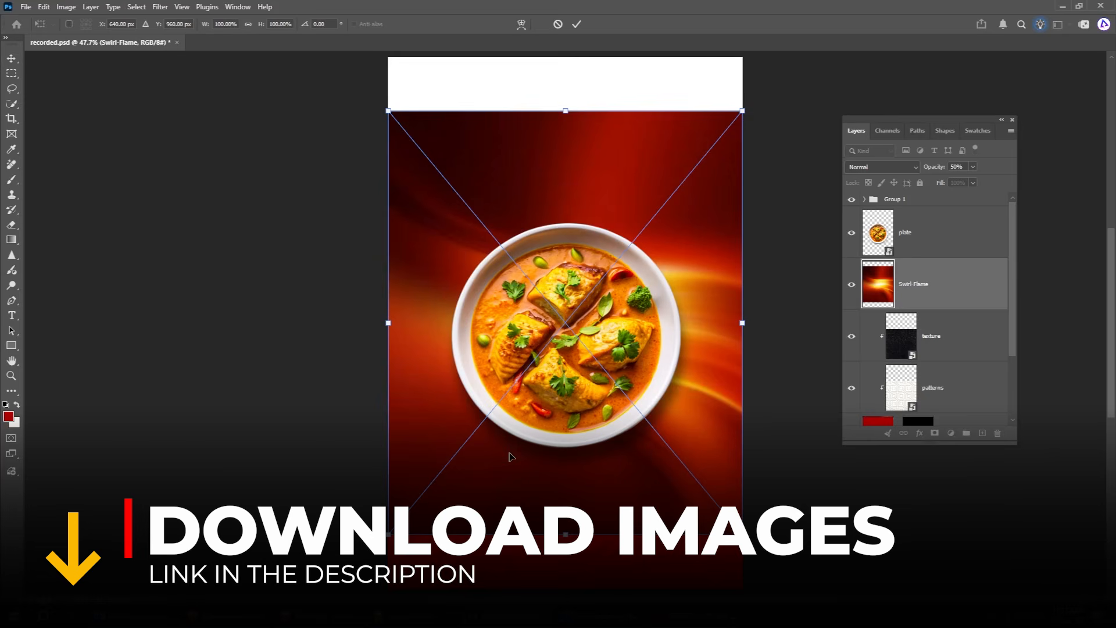
pyautogui.moveTo(689, 372); pyautogui.dragTo(715, 439)
pyautogui.press('Return')
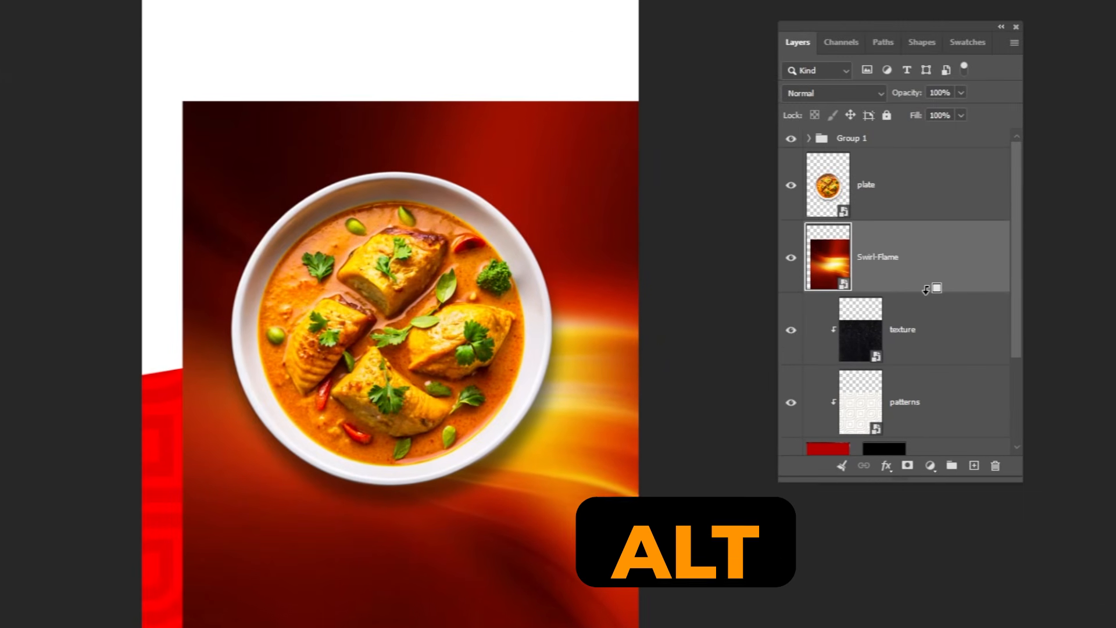
pyautogui.keyDown('alt'); pyautogui.click(924, 292); pyautogui.keyUp('alt')
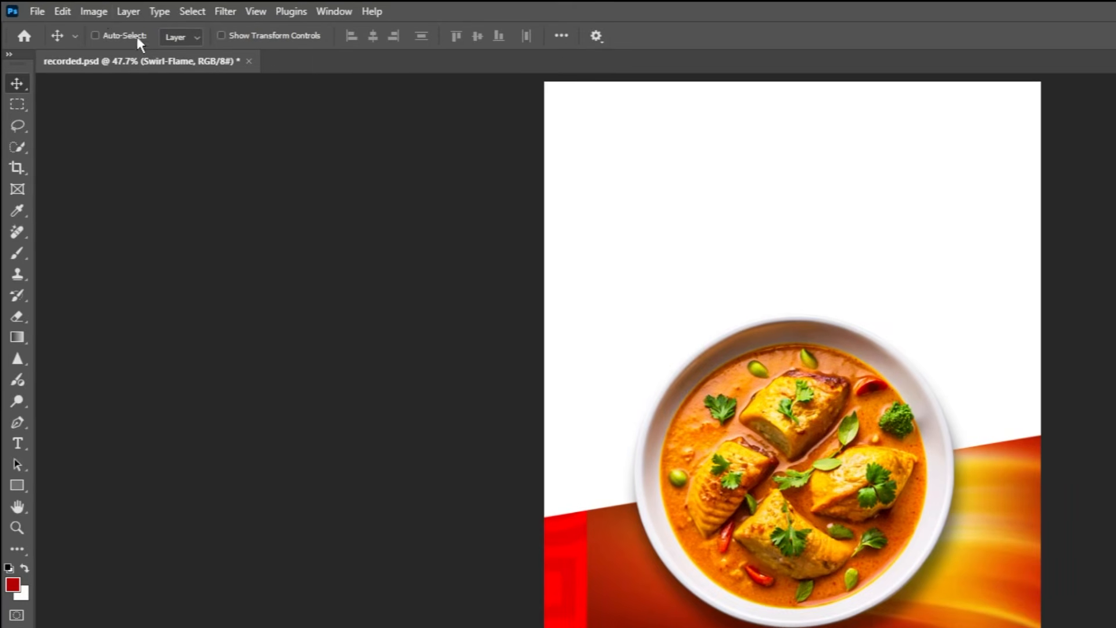
# Apply Levels to the Swirl-Flame layer with input levels of 20, 1.00 and 229.
pyautogui.click(67, 8)
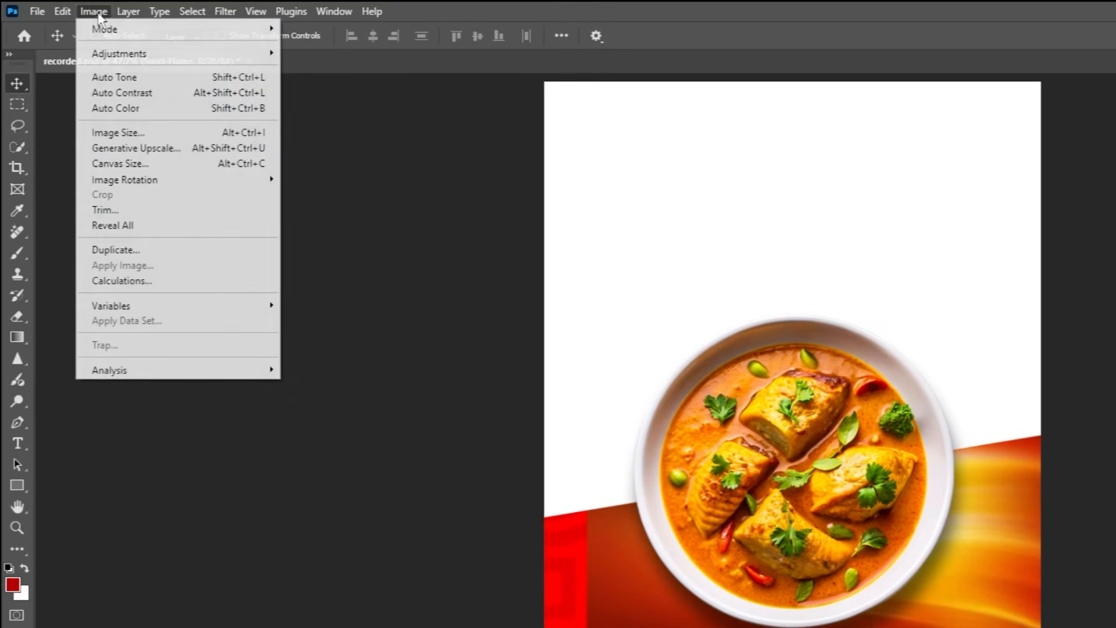
pyautogui.moveTo(125, 54)
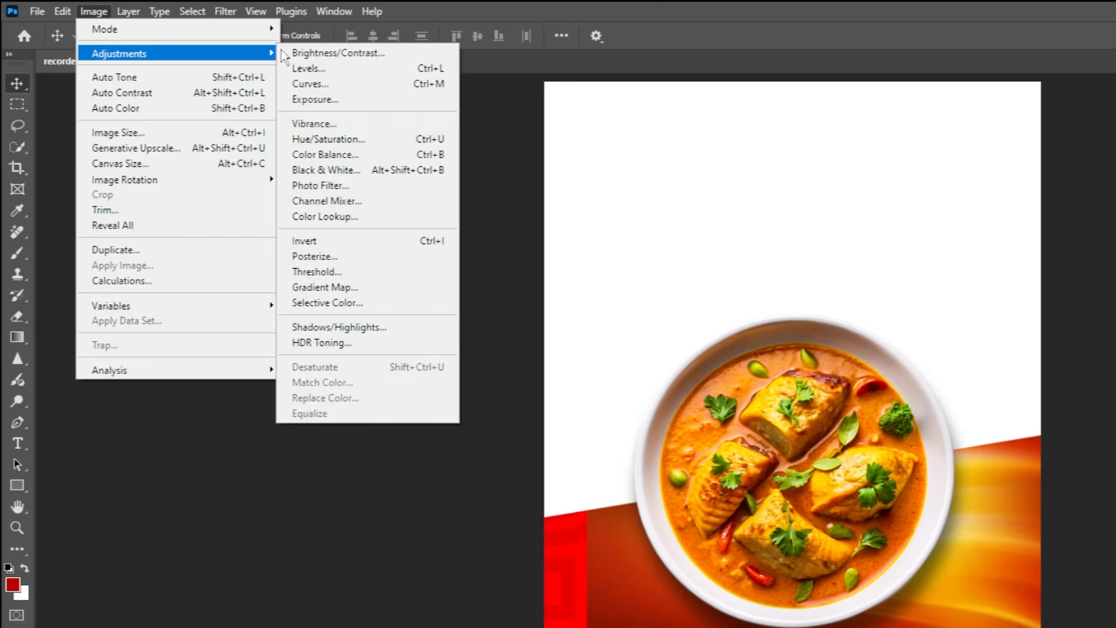
pyautogui.click(336, 68)
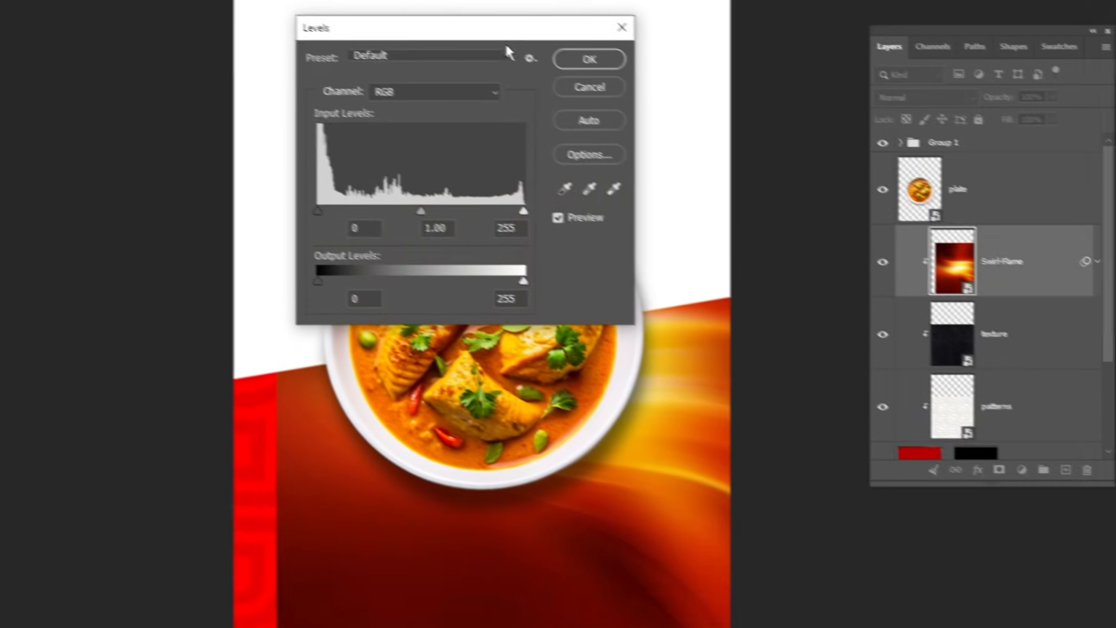
pyautogui.moveTo(507, 36)
pyautogui.mouseDown()
pyautogui.moveTo(370, 149)
pyautogui.moveTo(276, 319)
pyautogui.mouseUp()
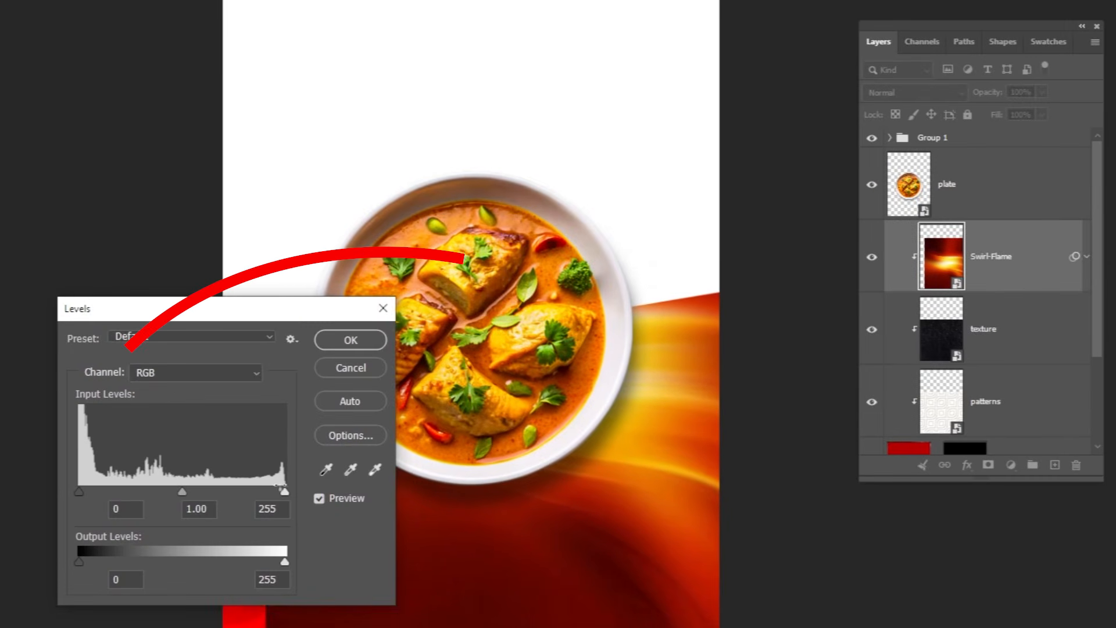
pyautogui.moveTo(283, 493); pyautogui.dragTo(265, 493)
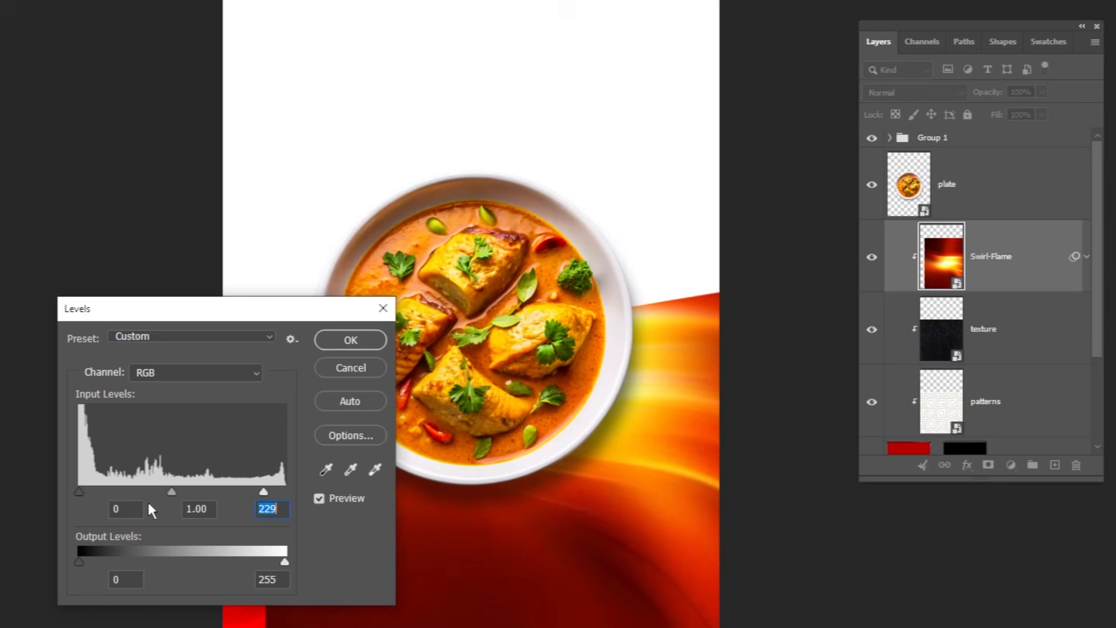
pyautogui.moveTo(82, 493); pyautogui.dragTo(95, 493)
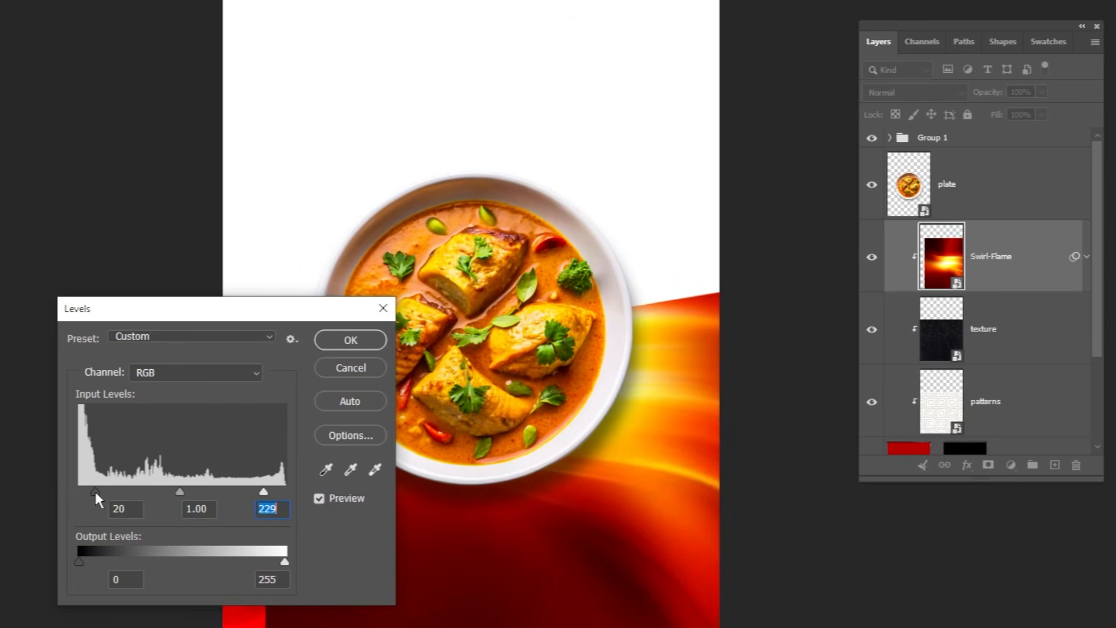
pyautogui.click(351, 339)
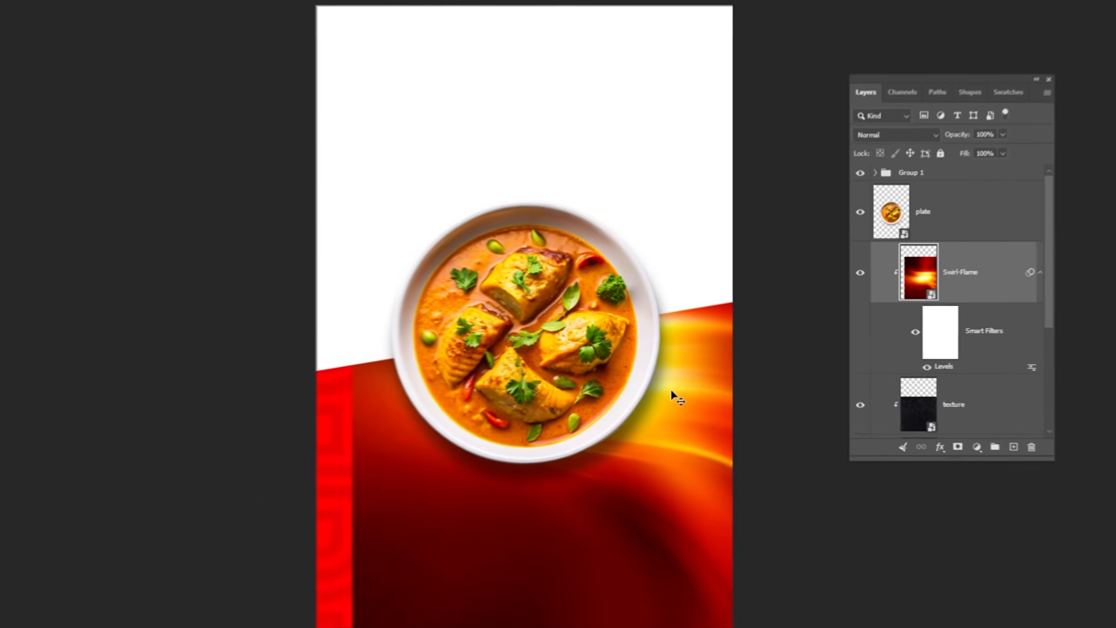
# Add a layer mask to the Swirl-Flame layer and paint black with a large soft round brush to hide its lower part.
pyautogui.moveTo(677, 398); pyautogui.dragTo(716, 395)
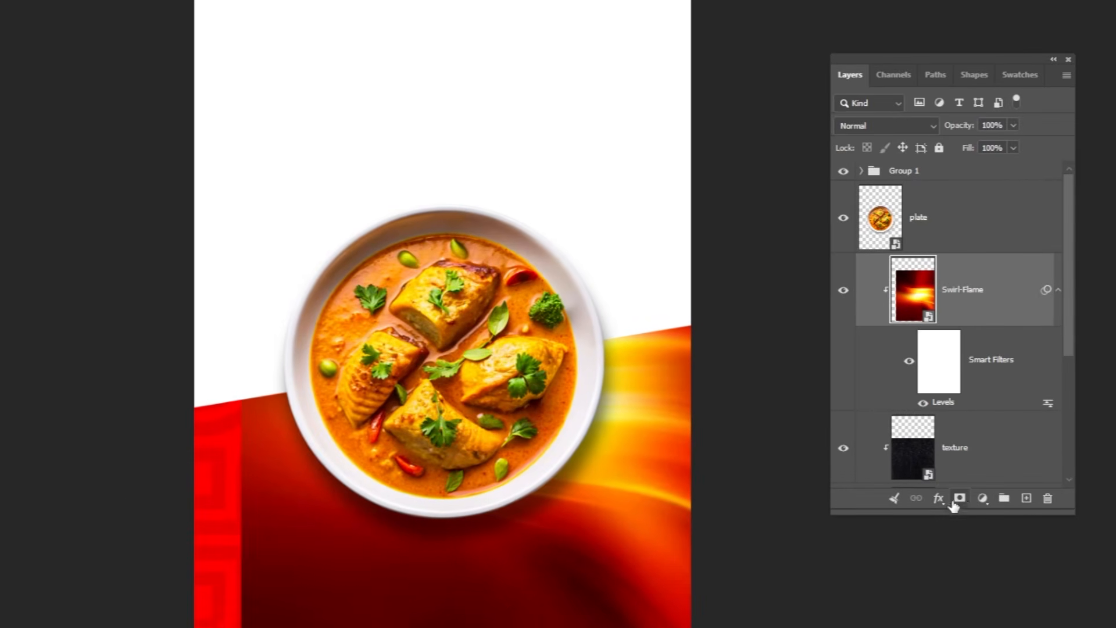
pyautogui.click(956, 500)
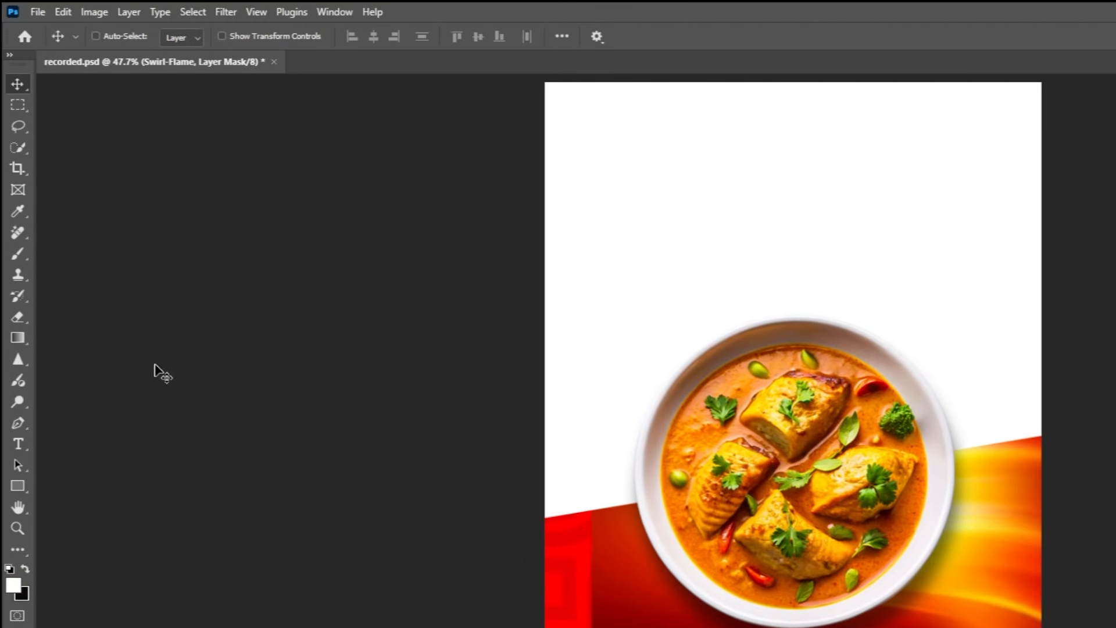
pyautogui.click(18, 253)
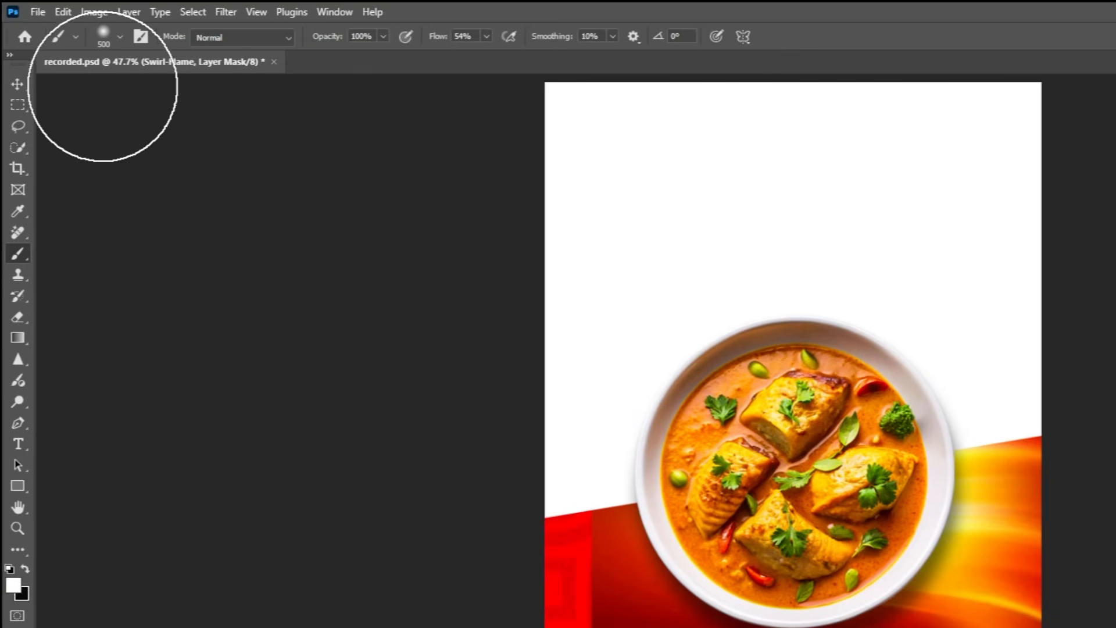
pyautogui.click(116, 37)
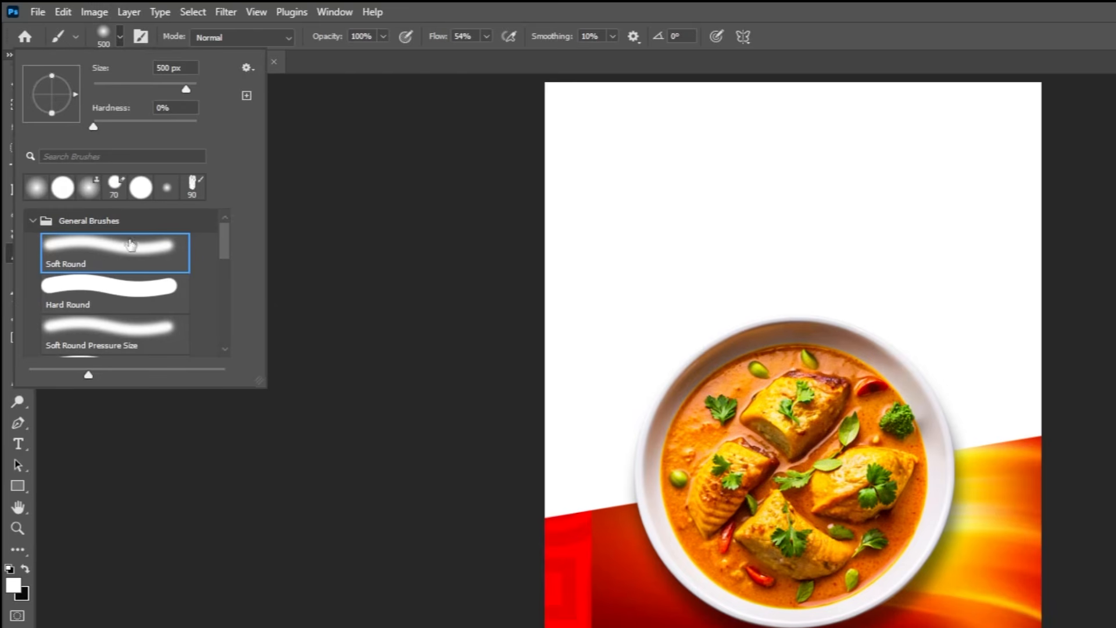
pyautogui.click(120, 35)
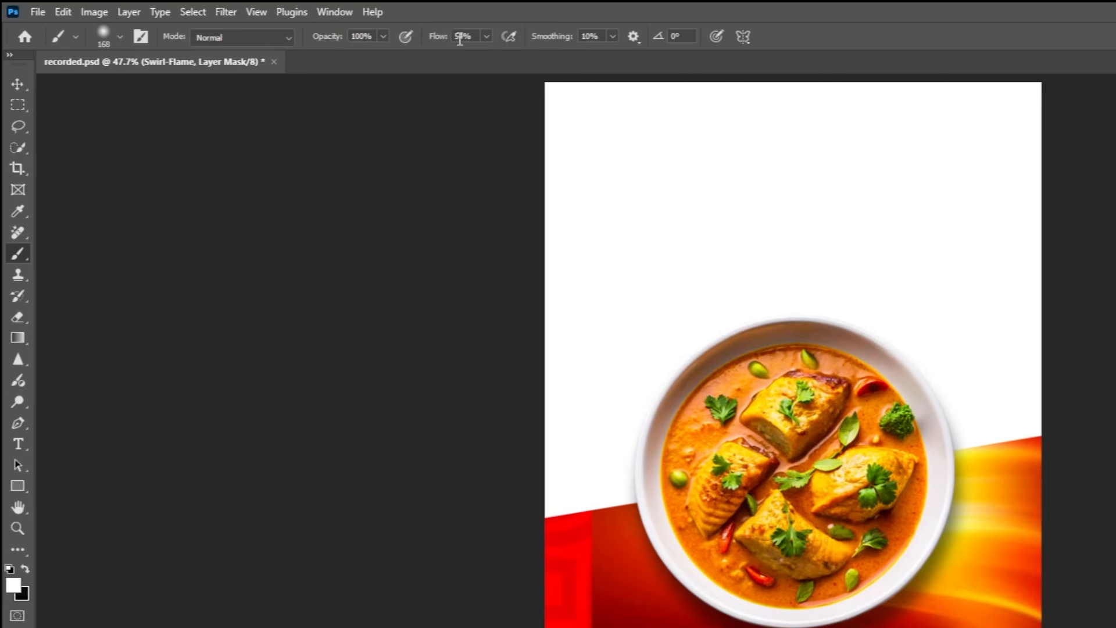
pyautogui.click(25, 568)
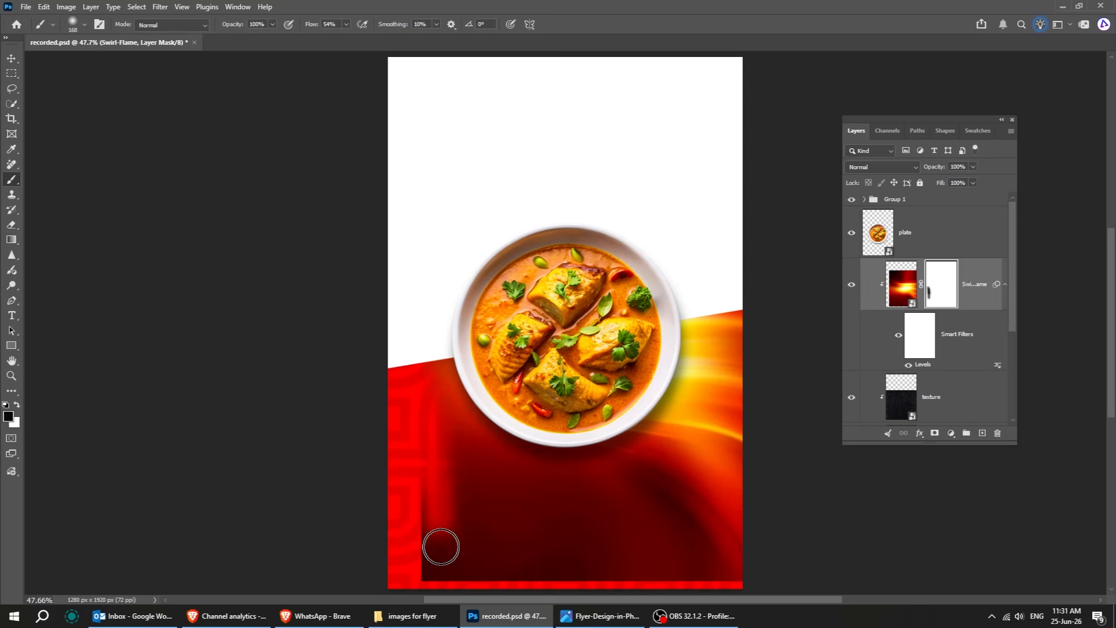
pyautogui.press(']')
pyautogui.press(']')
pyautogui.press(']')
pyautogui.press(']')
pyautogui.press(']')
pyautogui.press(']')
pyautogui.moveTo(424, 488)
pyautogui.mouseDown()
pyautogui.moveTo(426, 541)
pyautogui.moveTo(432, 504)
pyautogui.moveTo(409, 460)
pyautogui.moveTo(468, 457)
pyautogui.moveTo(542, 591)
pyautogui.moveTo(598, 566)
pyautogui.moveTo(503, 525)
pyautogui.moveTo(614, 484)
pyautogui.moveTo(712, 489)
pyautogui.moveTo(800, 376)
pyautogui.moveTo(775, 340)
pyautogui.moveTo(688, 468)
pyautogui.moveTo(596, 486)
pyautogui.moveTo(687, 499)
pyautogui.mouseUp()
pyautogui.press('v')
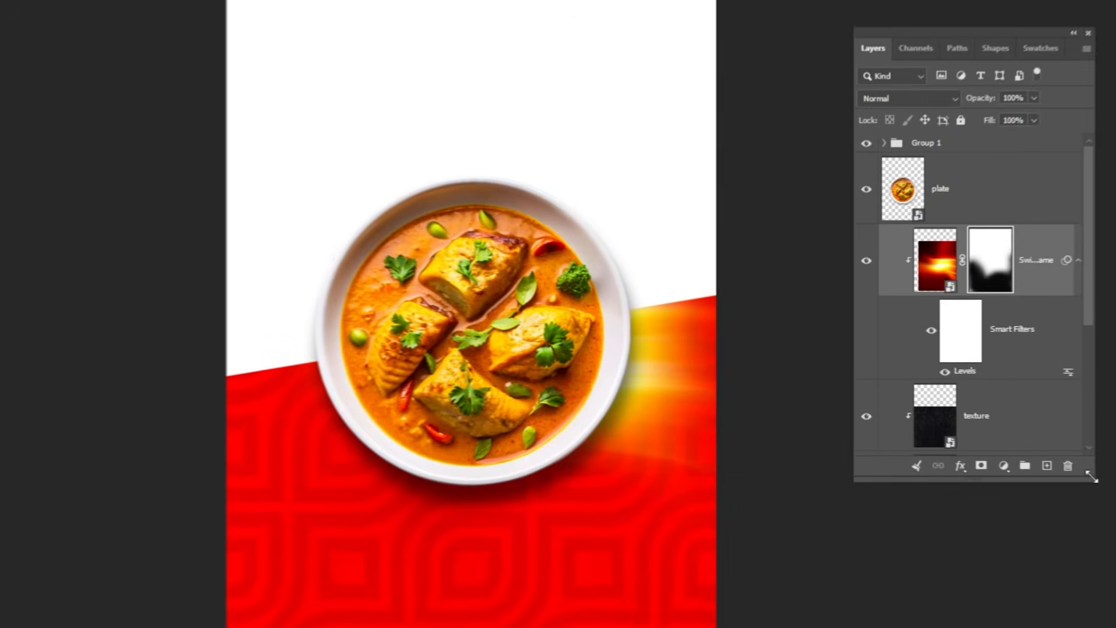
# Inspect the red color fill layer's color in the color picker.
pyautogui.moveTo(1016, 439); pyautogui.dragTo(1020, 491)
pyautogui.scroll(-2, 980, 335)
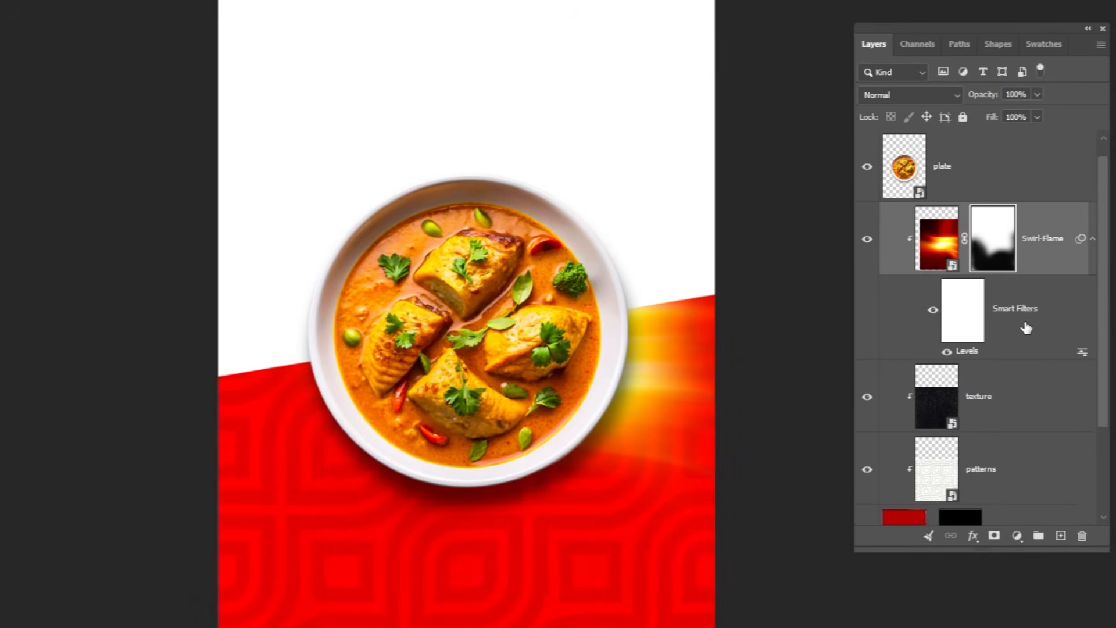
pyautogui.doubleClick(908, 412)
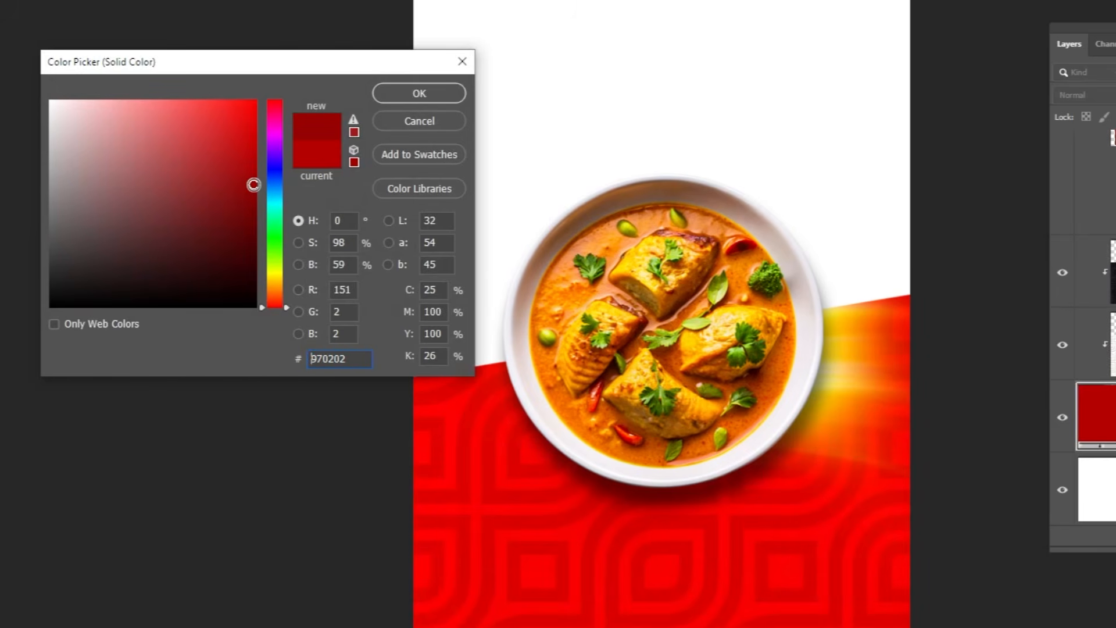
pyautogui.click(406, 94)
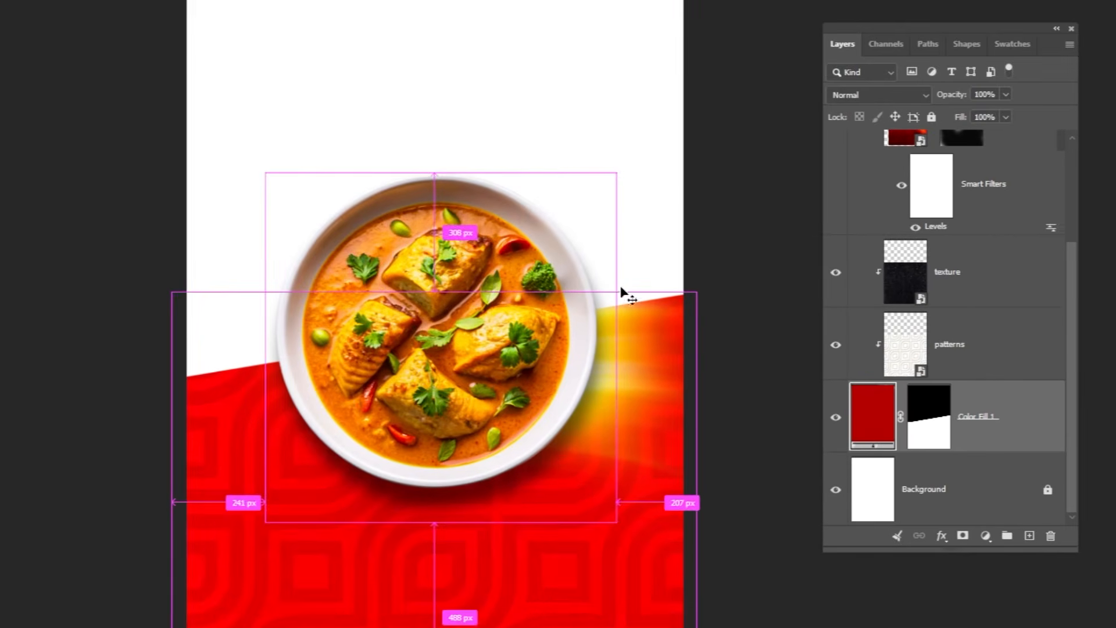
# Set the patterns layer's fill to 59%.
pyautogui.click(928, 356)
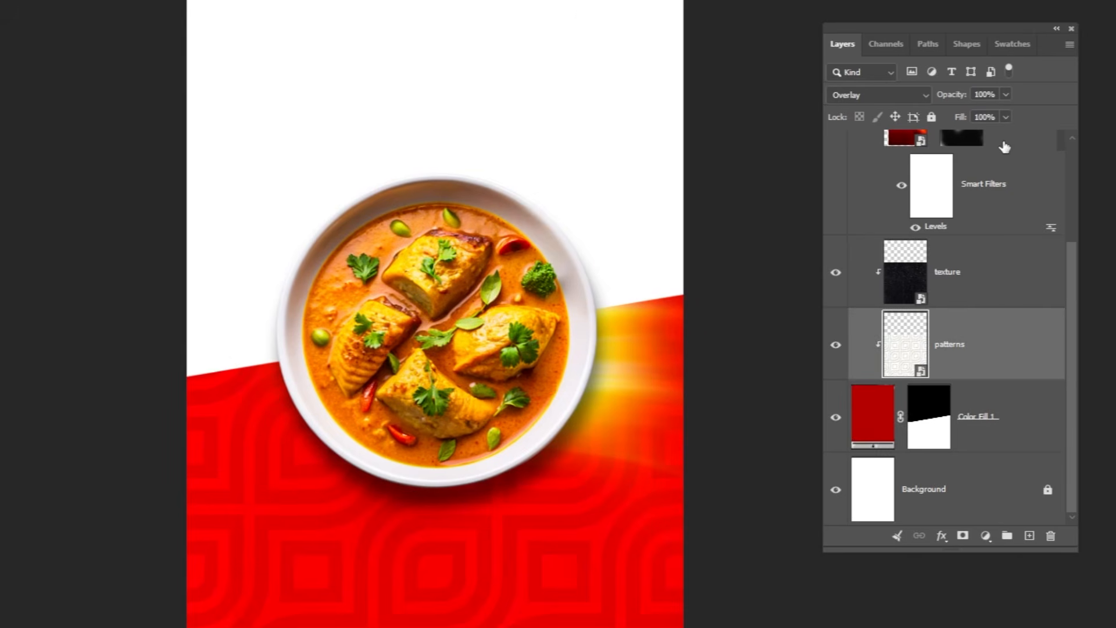
pyautogui.moveTo(1006, 117); pyautogui.dragTo(978, 142)
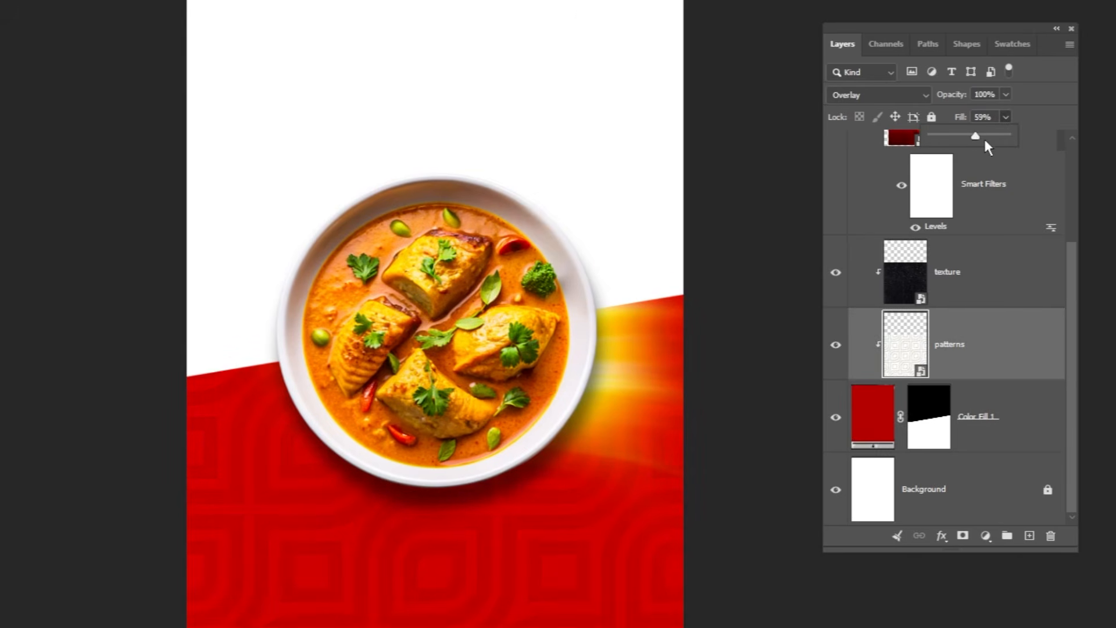
pyautogui.click(974, 364)
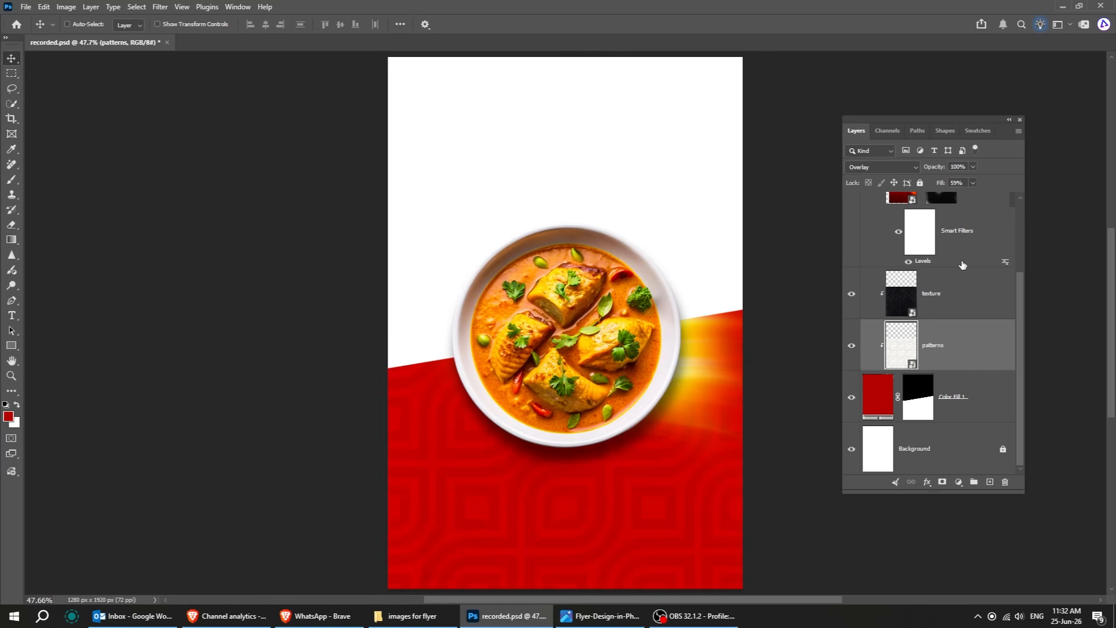
# Duplicate the masked Swirl-Flame layer and clip the copy to the layers below.
pyautogui.scroll(1, 972, 245)
pyautogui.click(1011, 231)
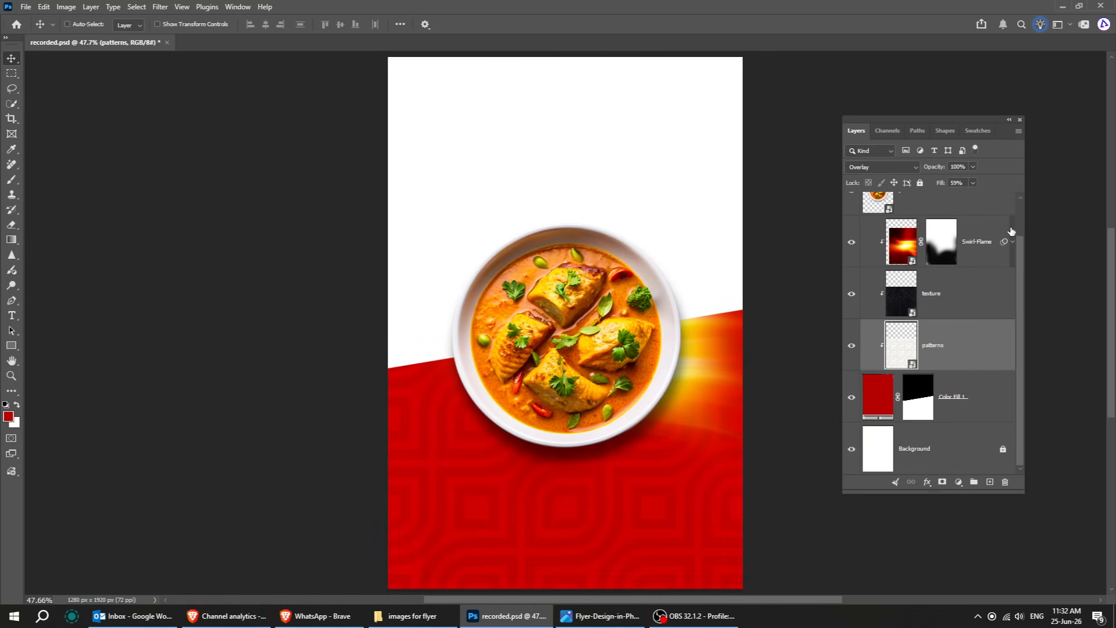
pyautogui.click(942, 242)
pyautogui.press('b')
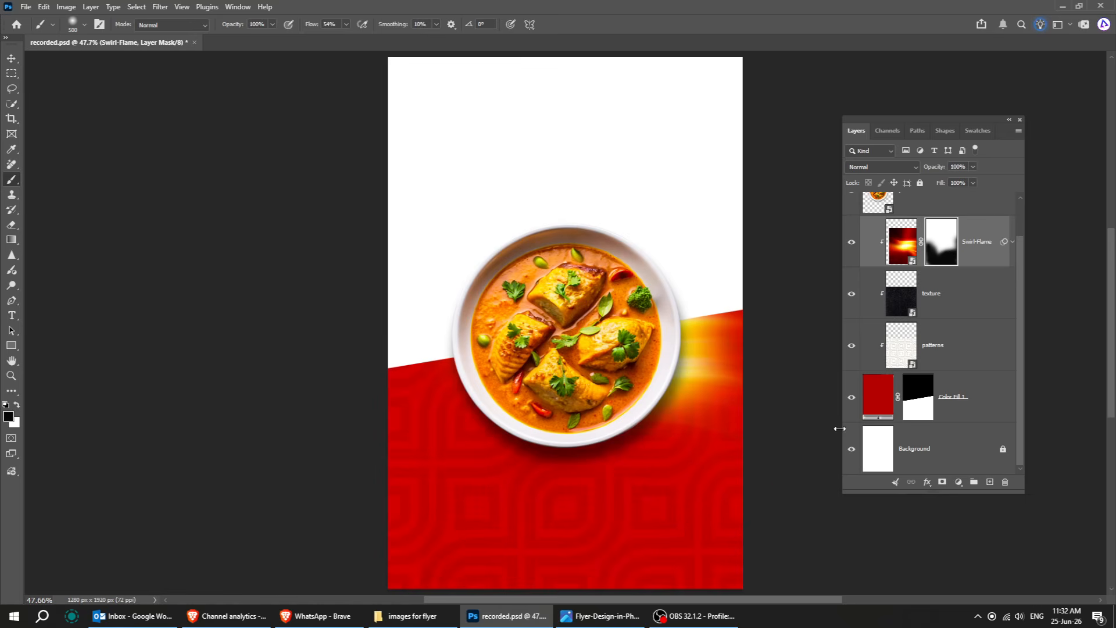
pyautogui.press('v')
pyautogui.click(980, 245)
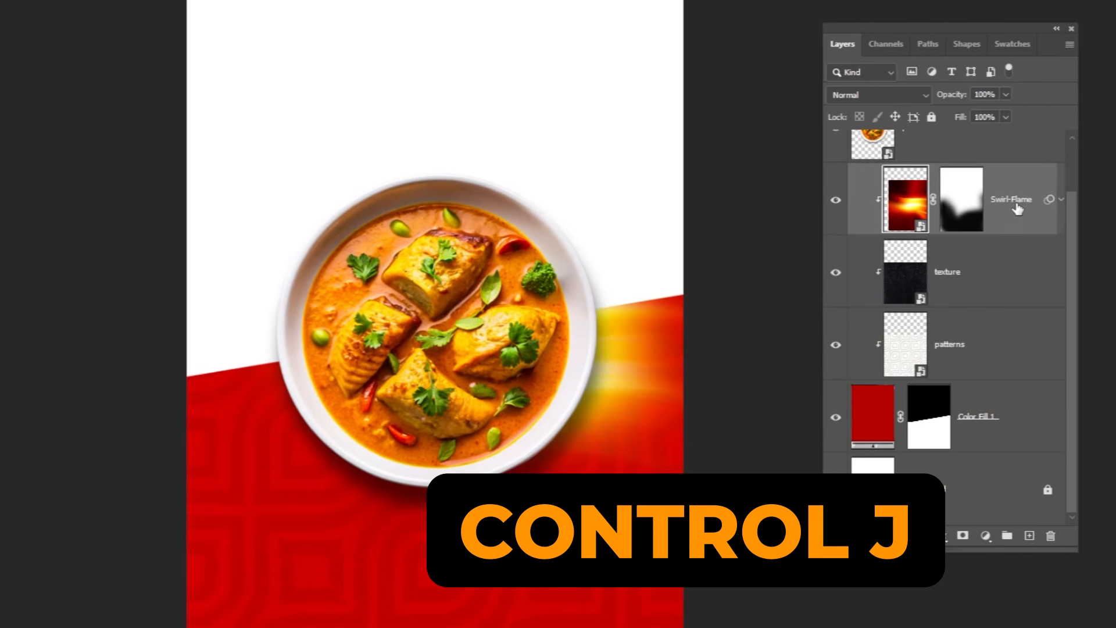
pyautogui.hotkey('ctrl', 'j')
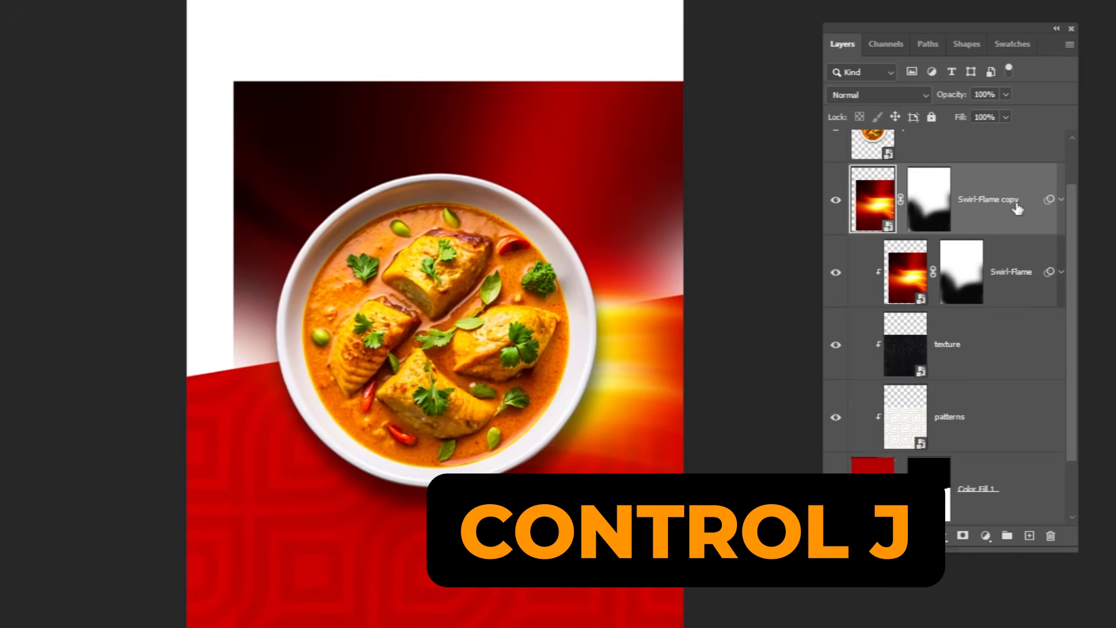
pyautogui.keyDown('alt'); pyautogui.click(1023, 234); pyautogui.keyUp('alt')
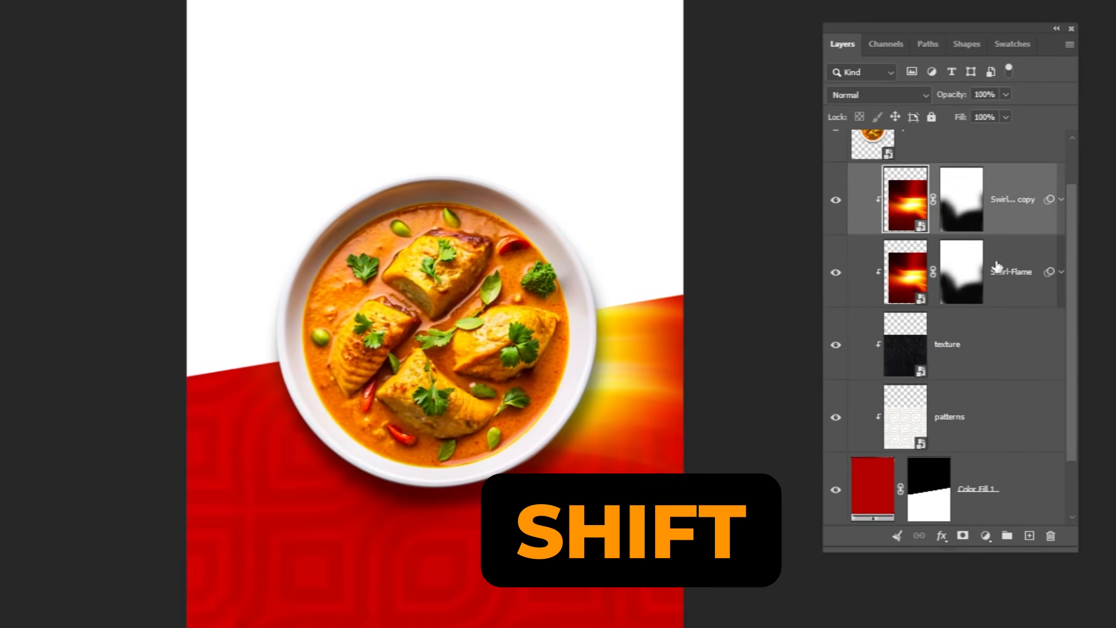
# Duplicate both flame layers and move the new copies toward the left side of the canvas.
pyautogui.keyDown('shift'); pyautogui.click(975, 298); pyautogui.keyUp('shift')
pyautogui.moveTo(1010, 292); pyautogui.dragTo(1028, 535)
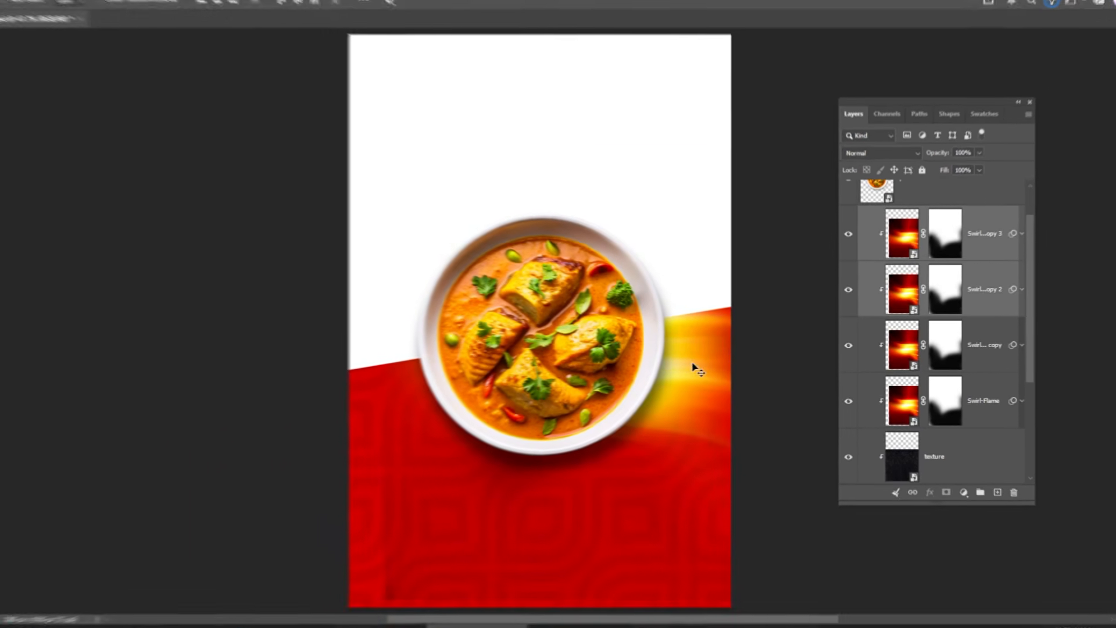
pyautogui.moveTo(629, 376); pyautogui.dragTo(381, 405)
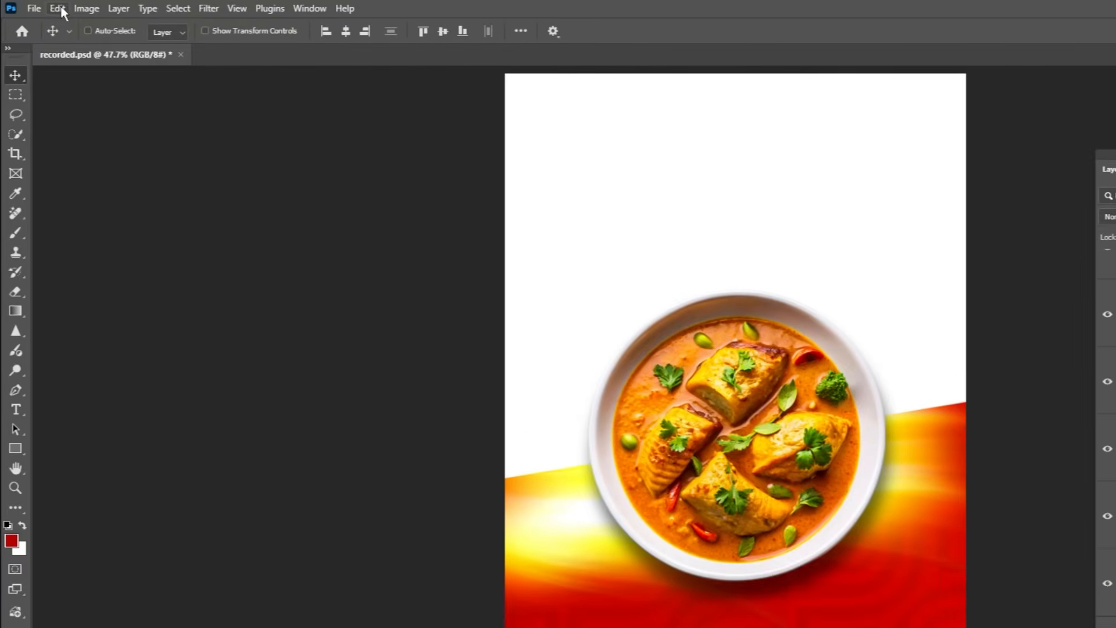
# Flip the copied flames horizontally and reposition them over the left part of the red band.
pyautogui.click(44, 7)
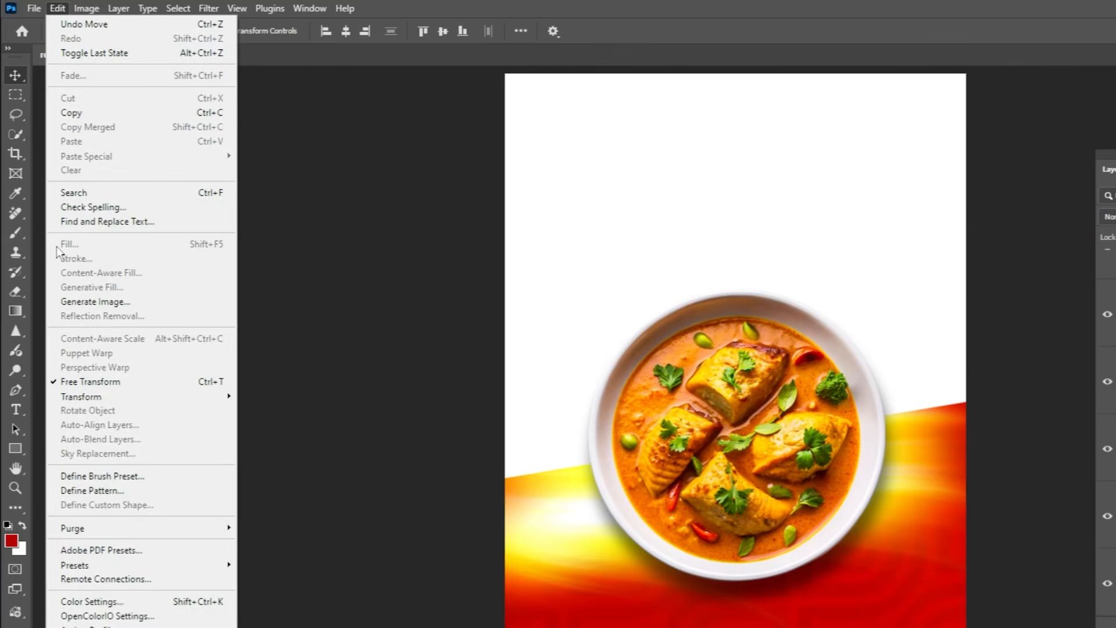
pyautogui.moveTo(87, 397)
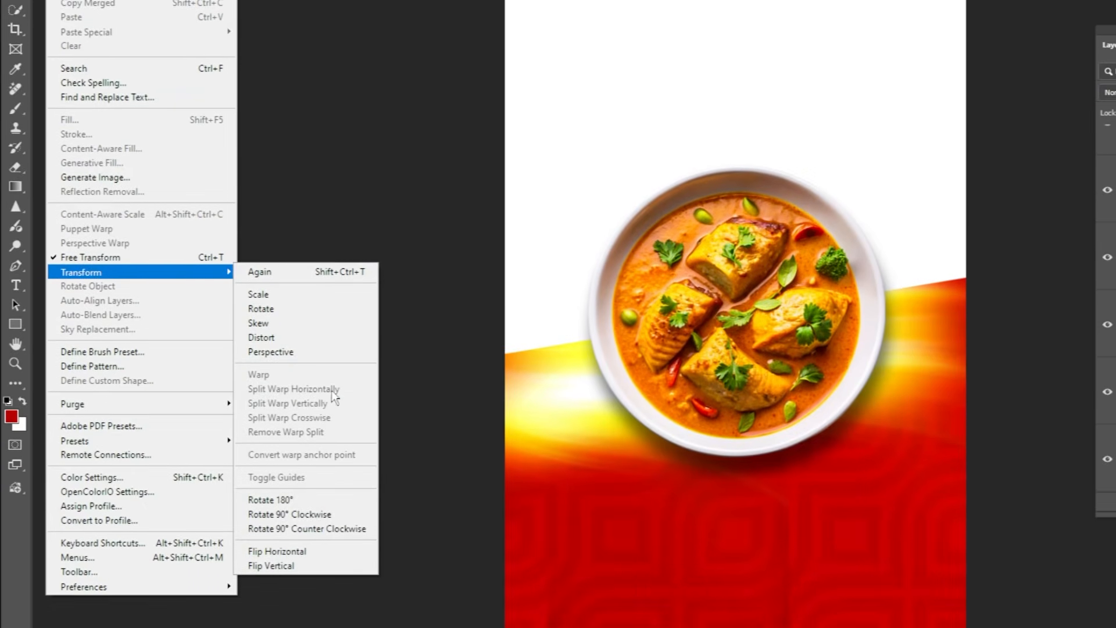
pyautogui.click(341, 551)
pyautogui.moveTo(585, 445); pyautogui.dragTo(721, 477)
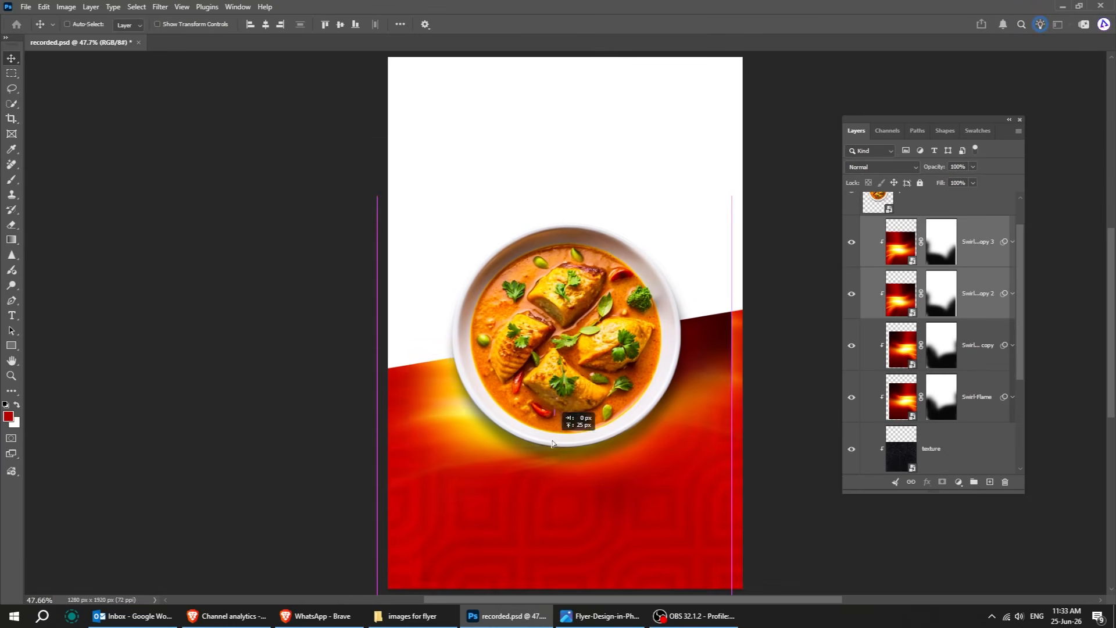
pyautogui.moveTo(552, 443); pyautogui.dragTo(539, 435)
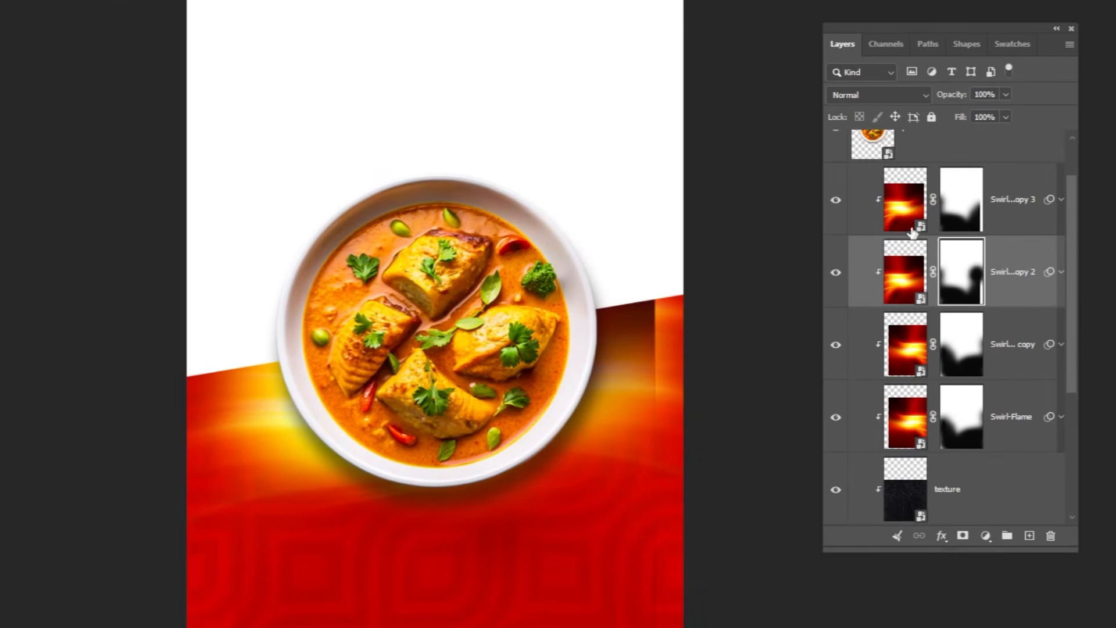
pyautogui.click(956, 205)
pyautogui.moveTo(642, 273)
pyautogui.mouseDown()
pyautogui.moveTo(613, 291)
pyautogui.moveTo(637, 413)
pyautogui.moveTo(629, 538)
pyautogui.mouseUp()
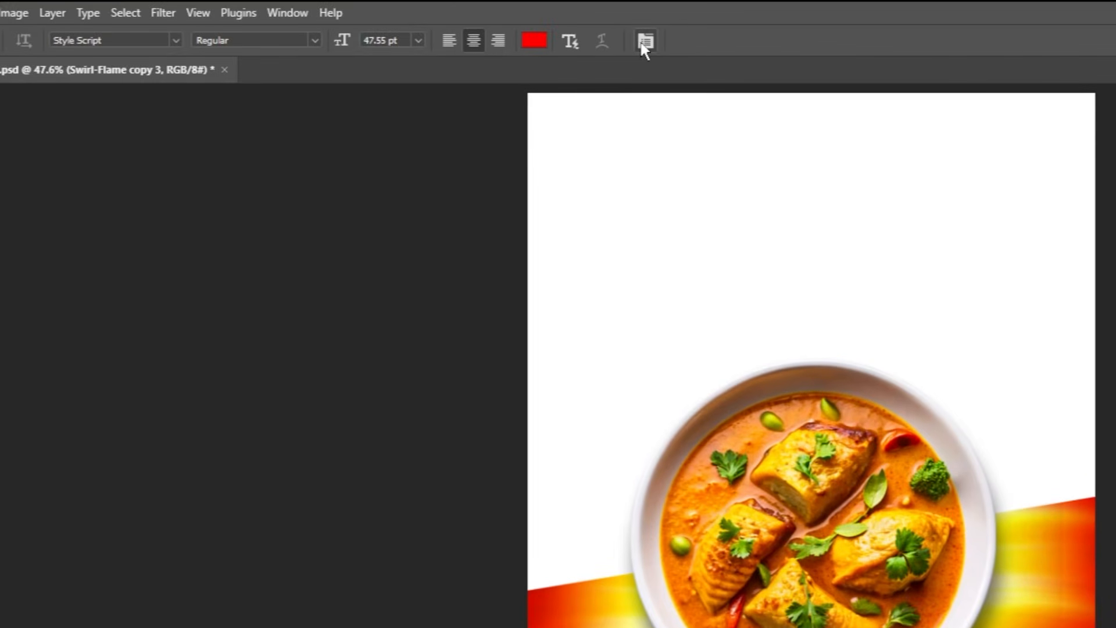
# Open the Character panel and type the headline "Delicious" in red Style Script above the plate.
pyautogui.click(643, 42)
pyautogui.moveTo(197, 344); pyautogui.dragTo(461, 260)
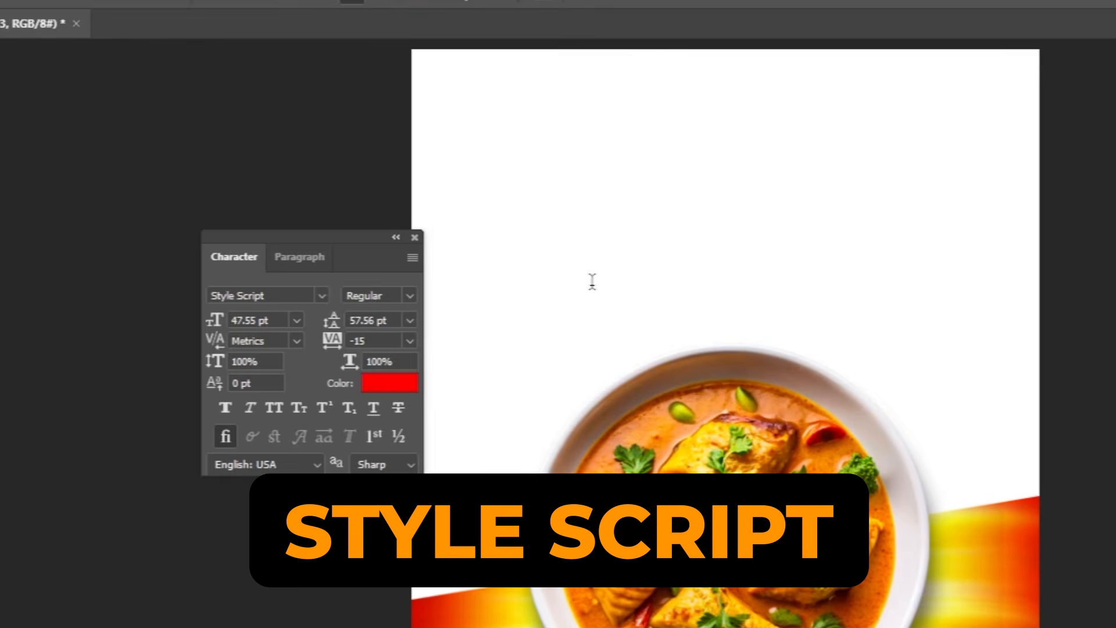
pyautogui.click(592, 281)
pyautogui.write('Delicious')
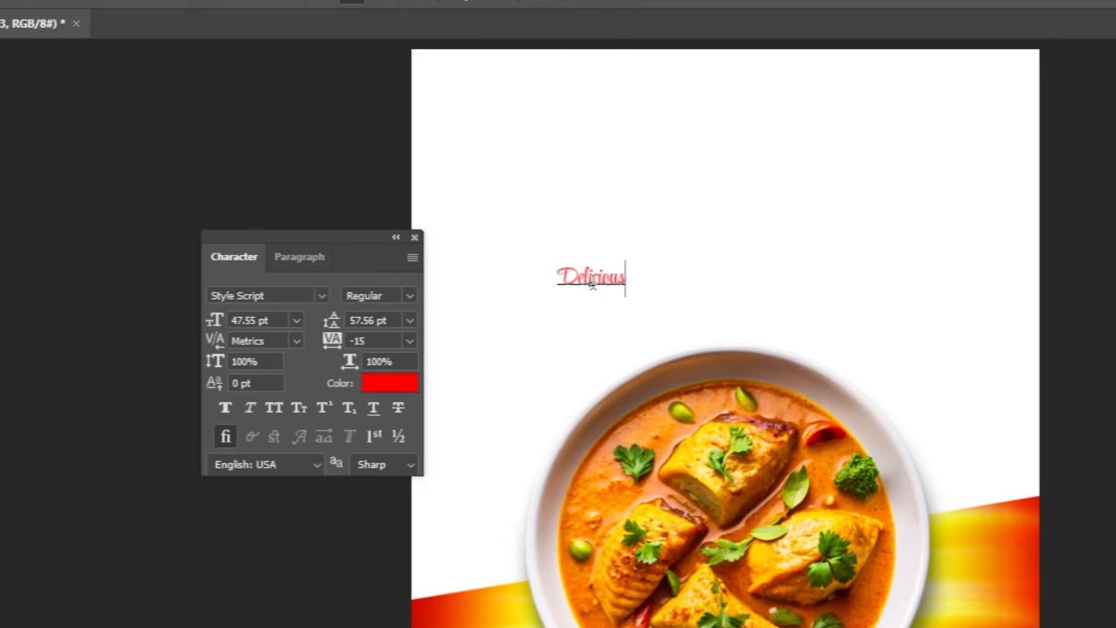
# Scale the Delicious text up to about 177 pt with Free Transform.
pyautogui.hotkey('ctrl', 't')
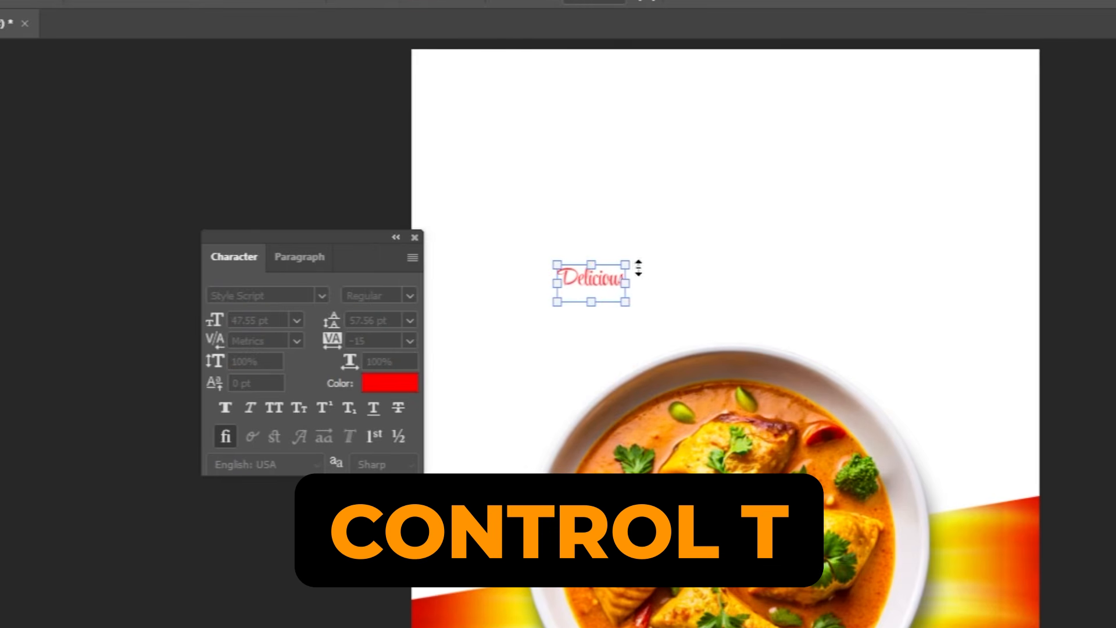
pyautogui.moveTo(630, 258); pyautogui.dragTo(821, 157)
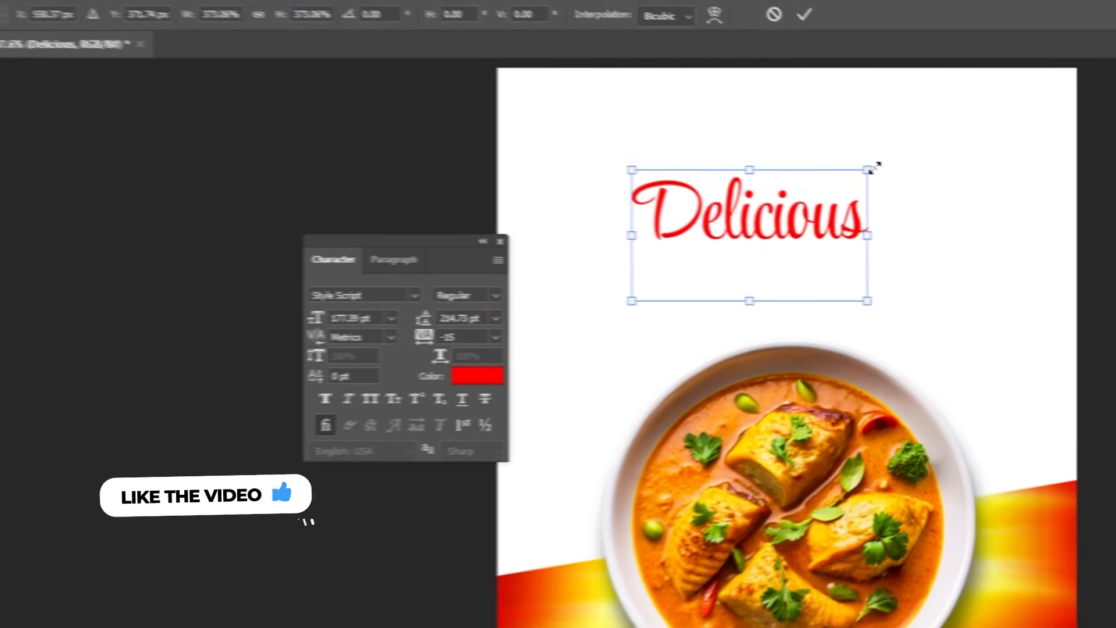
pyautogui.press('Return')
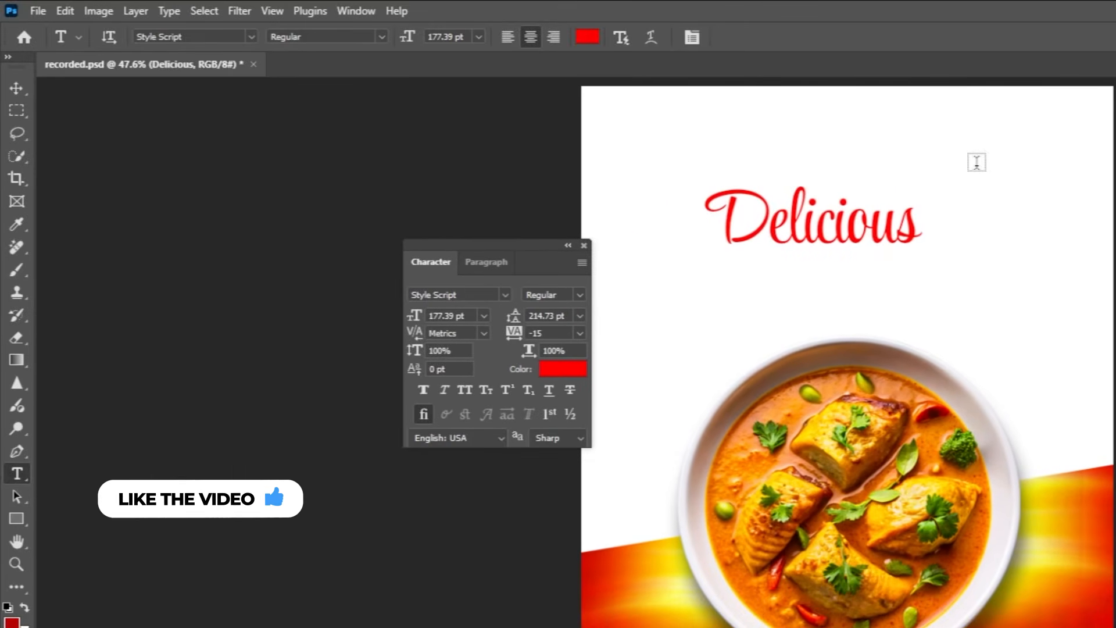
# Move the Delicious text toward the top centre of the flyer.
pyautogui.press('v')
pyautogui.moveTo(805, 276); pyautogui.dragTo(882, 243)
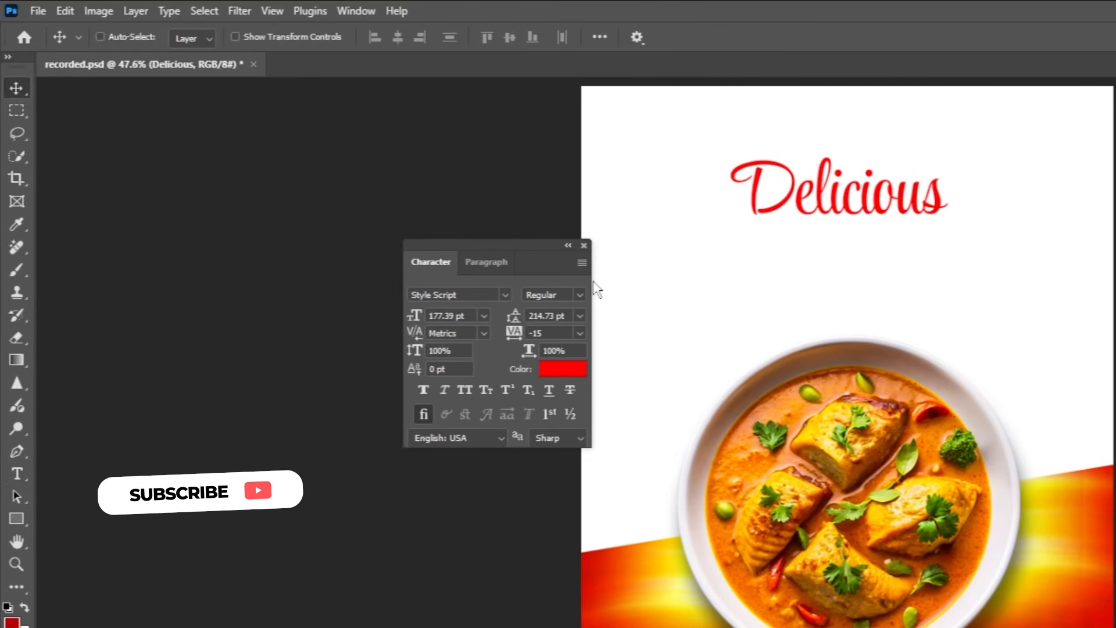
pyautogui.click(501, 263)
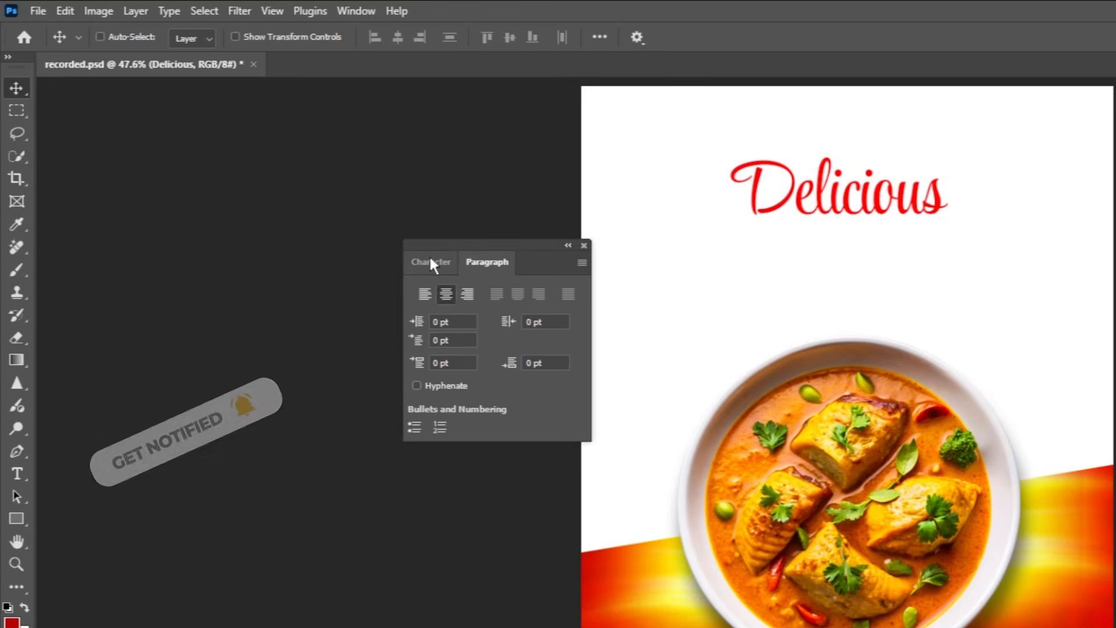
pyautogui.click(430, 261)
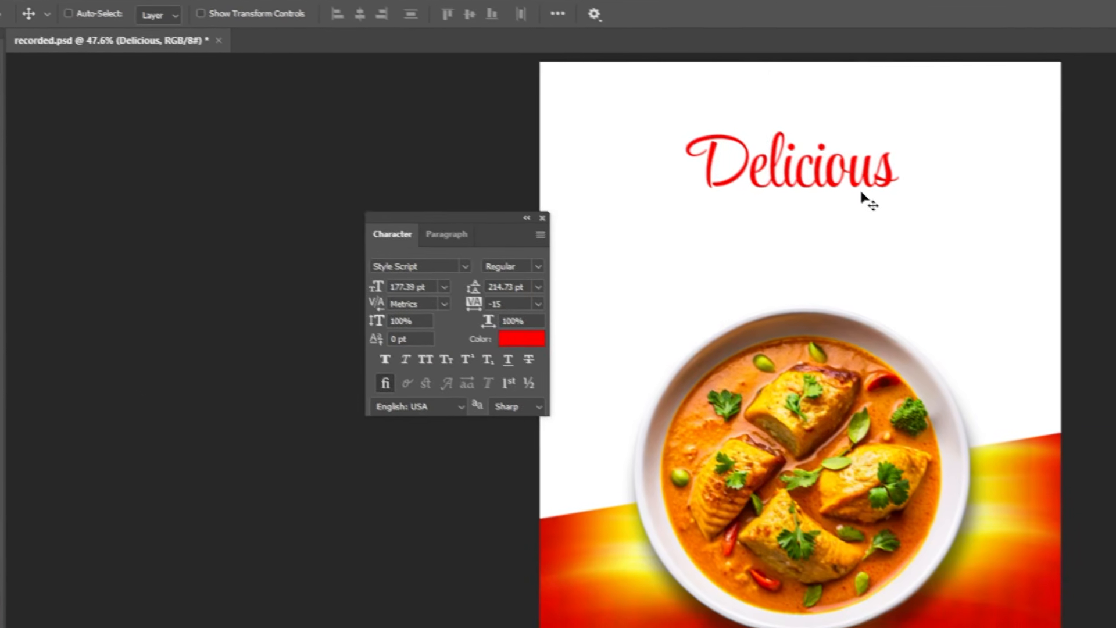
pyautogui.moveTo(904, 217); pyautogui.dragTo(898, 218)
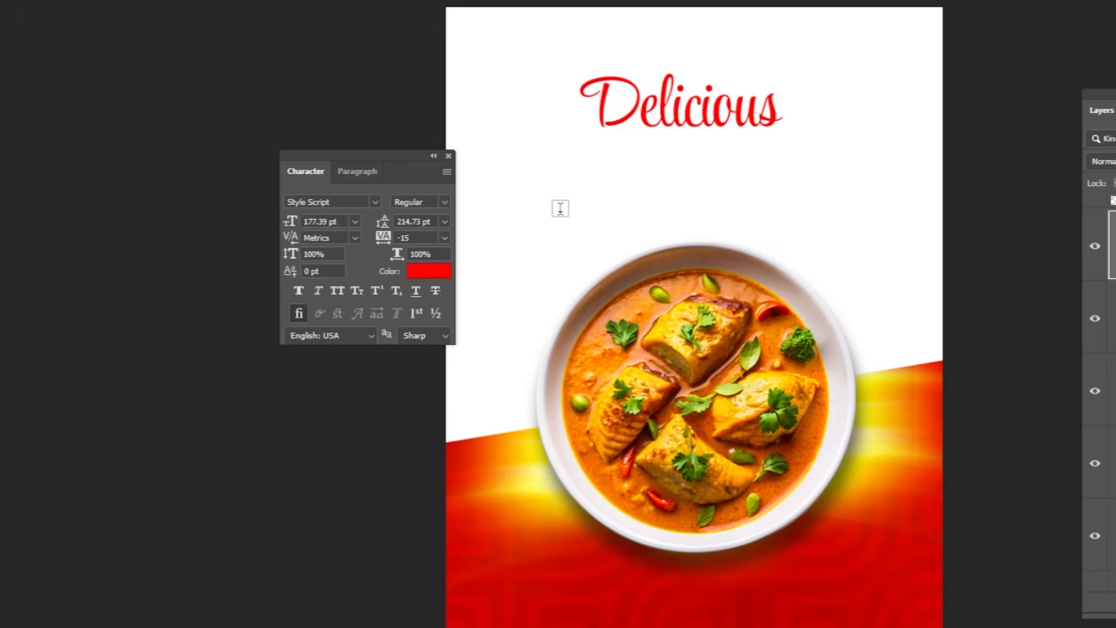
# Type "Fish Curry" below the headline and set its text colour to 000000.
pyautogui.click(557, 187)
pyautogui.write('Fish Curry')
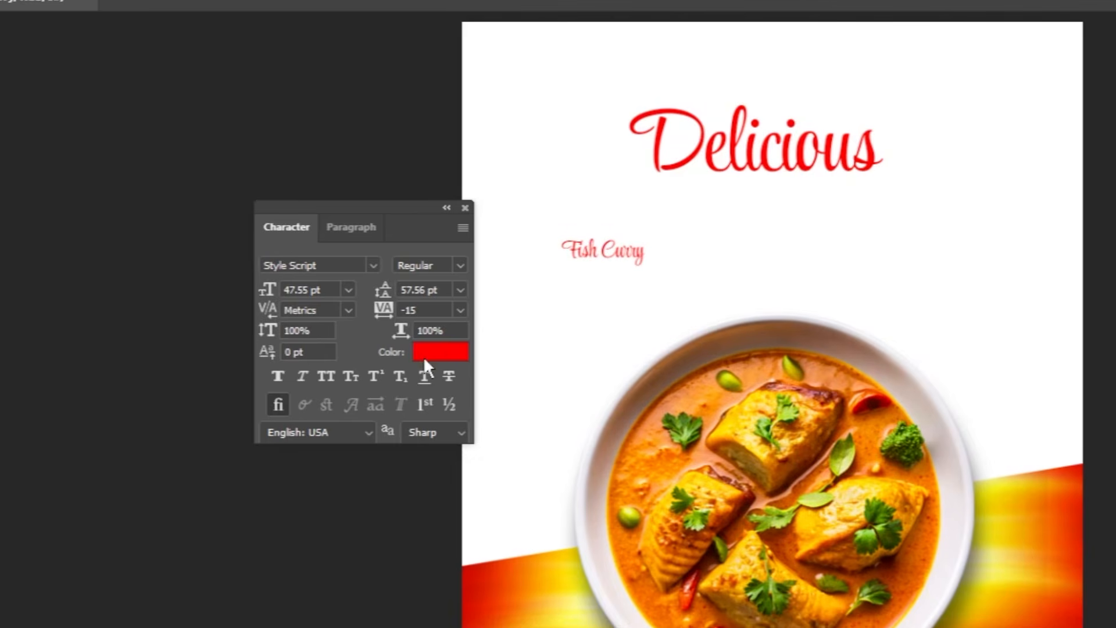
pyautogui.click(424, 358)
pyautogui.write('000000')
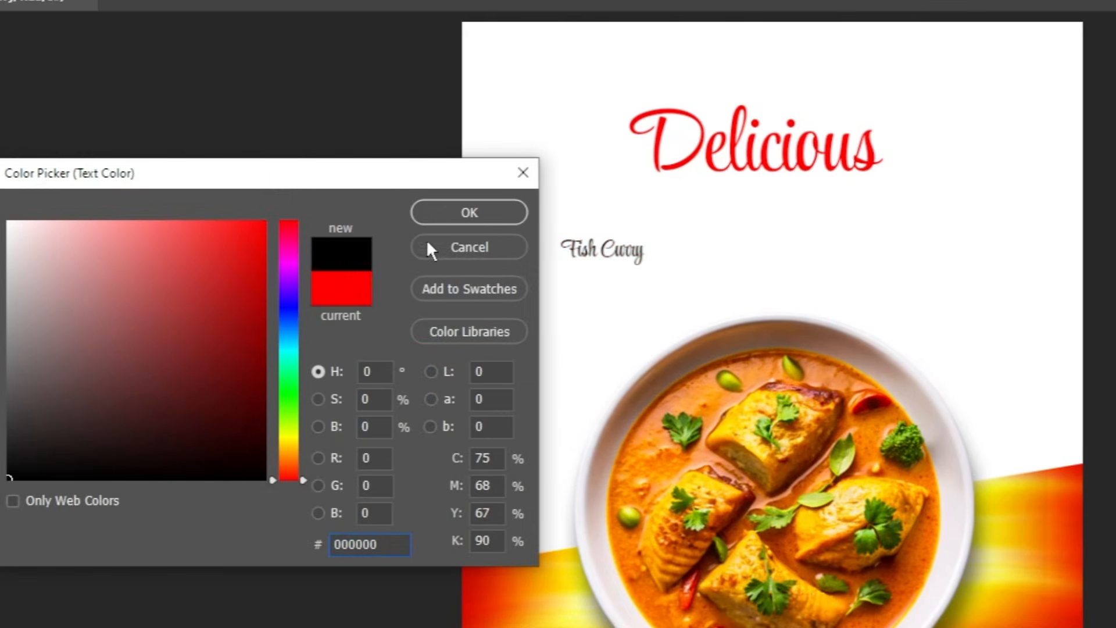
pyautogui.press('Return')
# Scale the Fish Curry text up to about 142 pt with Free Transform.
pyautogui.hotkey('ctrl', 't')
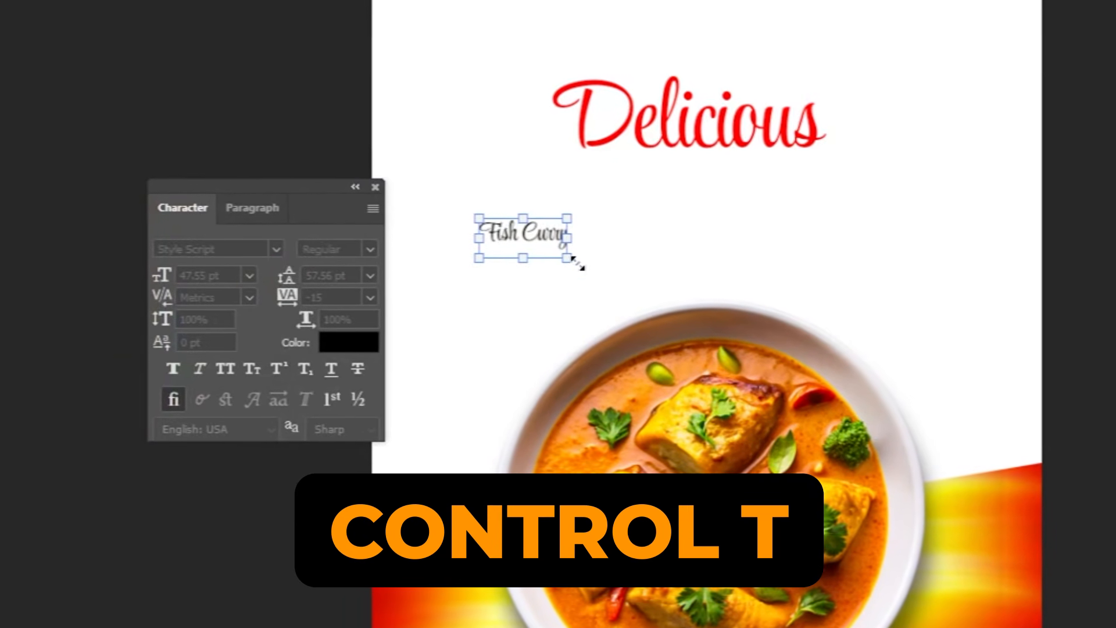
pyautogui.moveTo(653, 279); pyautogui.dragTo(827, 336)
pyautogui.press('Return')
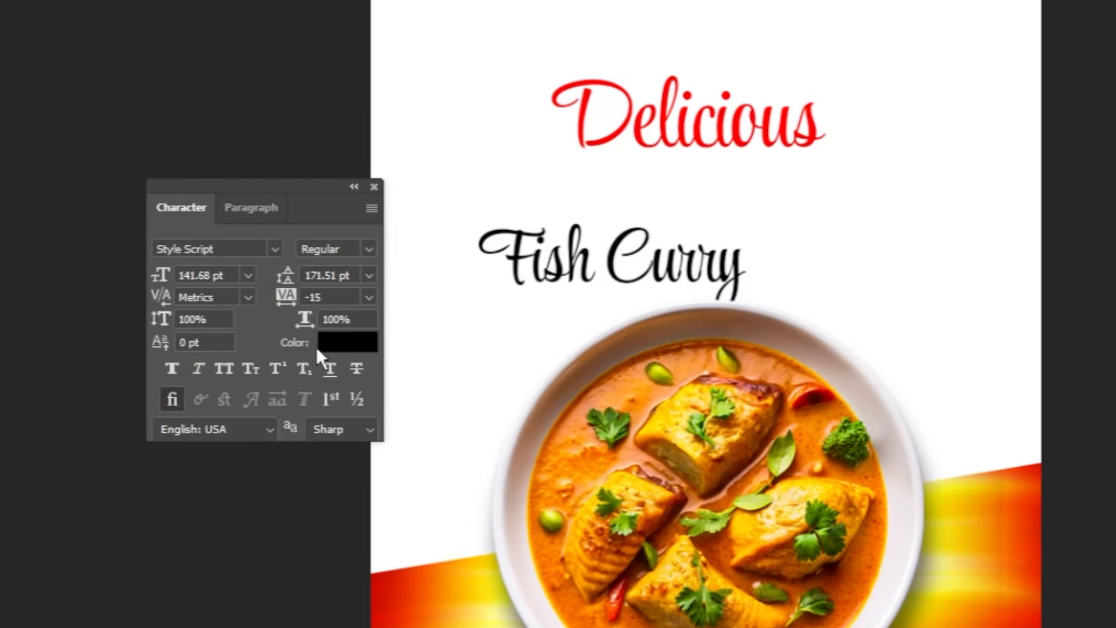
# Change the Fish Curry font to Heading Now Trial 26 Bold and apply All Caps.
pyautogui.write('heading now')
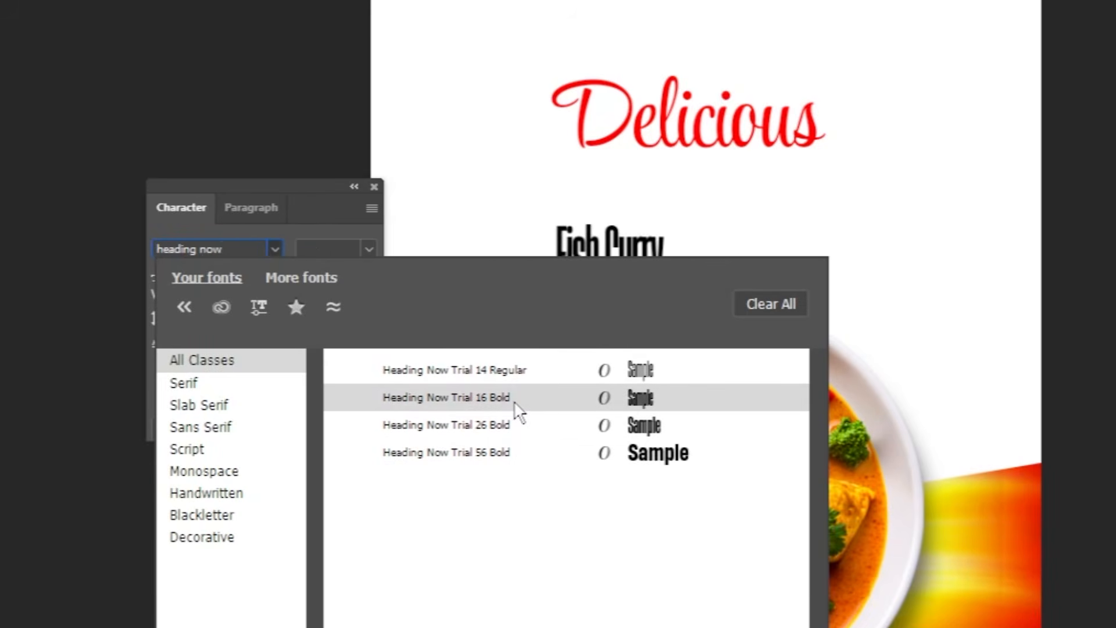
pyautogui.click(515, 429)
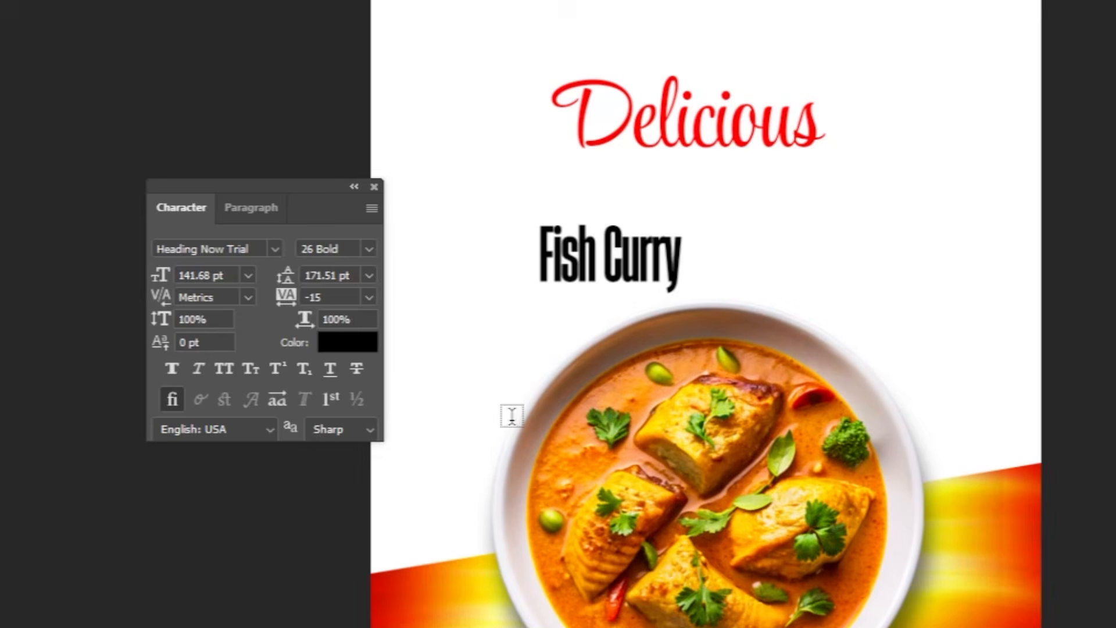
pyautogui.click(220, 368)
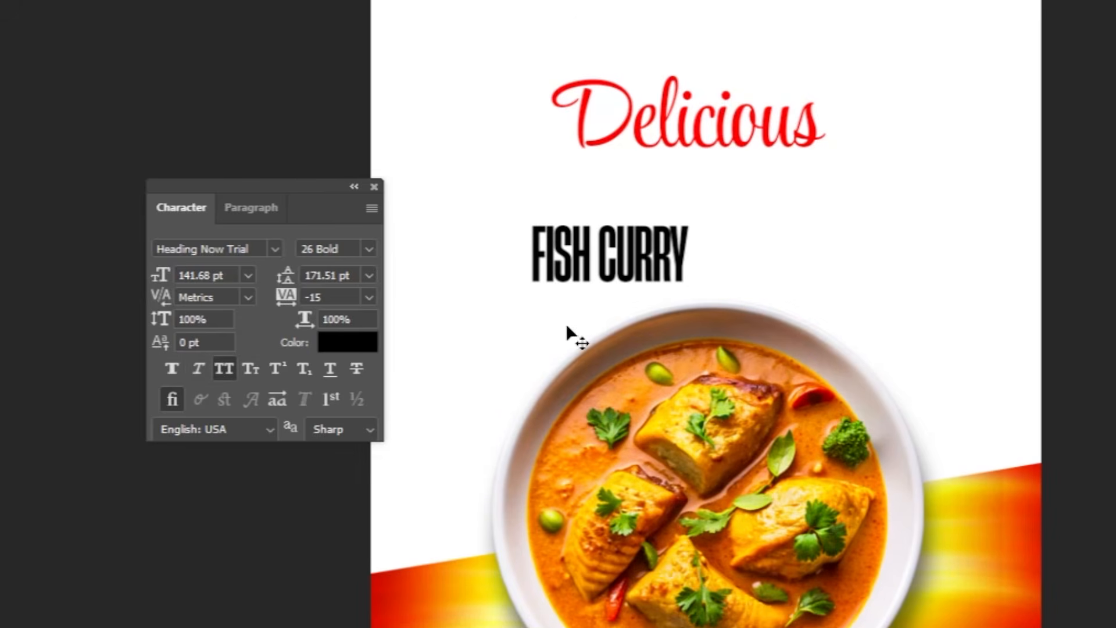
# Move FISH CURRY directly under Delicious and scale it up to about 242 pt.
pyautogui.moveTo(612, 303); pyautogui.dragTo(679, 250)
pyautogui.hotkey('ctrl', 't')
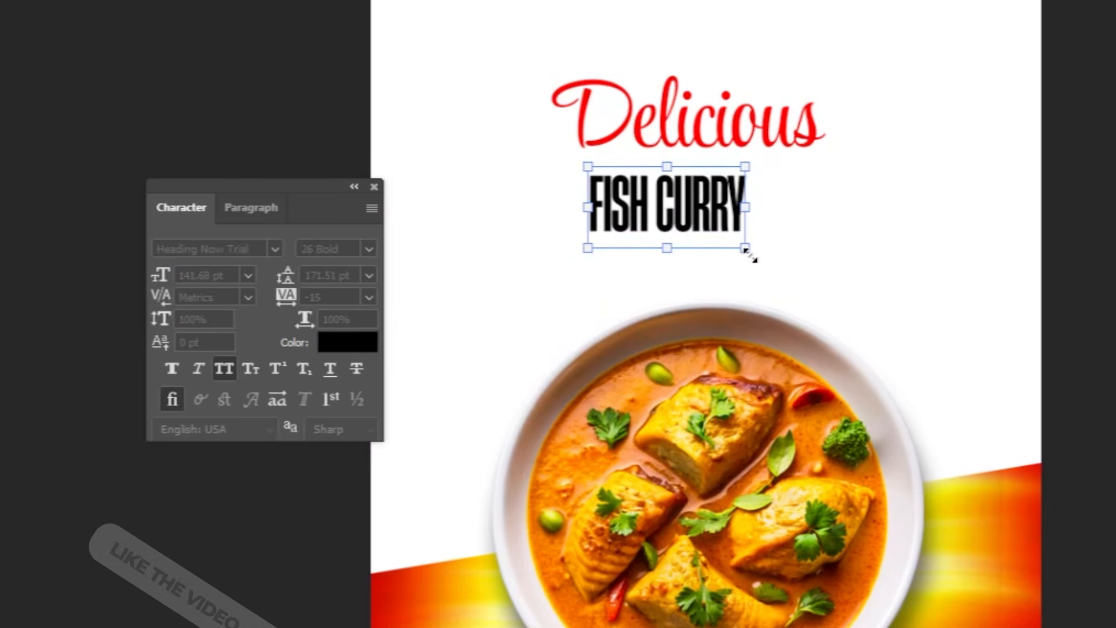
pyautogui.moveTo(748, 249); pyautogui.dragTo(801, 276)
pyautogui.press('Return')
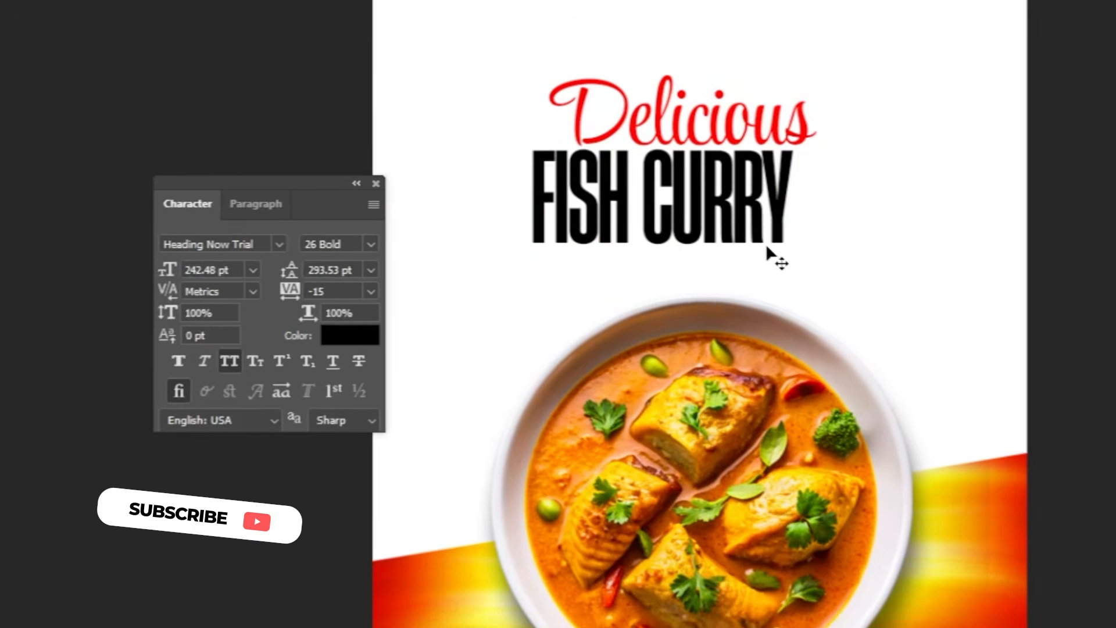
# Nudge the FISH CURRY text up and to the right to center it under Delicious.
pyautogui.moveTo(746, 232); pyautogui.dragTo(764, 242)
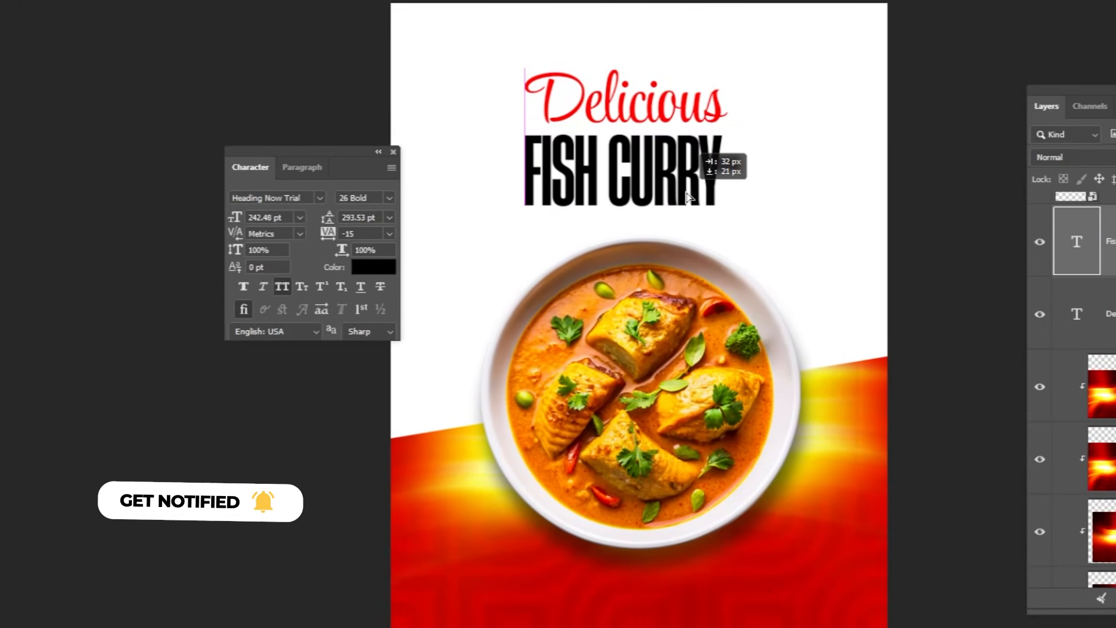
pyautogui.moveTo(686, 193); pyautogui.dragTo(686, 193)
pyautogui.press('Up')
pyautogui.press('Up')
pyautogui.press('Up')
pyautogui.press('Up')
pyautogui.press('Up')
pyautogui.press('Up')
pyautogui.press('Up')
pyautogui.press('Up')
pyautogui.press('Right')
pyautogui.press('Right')
pyautogui.press('Right')
pyautogui.press('Right')
pyautogui.press('Right')
pyautogui.press('Right')
pyautogui.press('Right')
pyautogui.press('Right')
pyautogui.press('Right')
pyautogui.press('Right')
pyautogui.press('Right')
pyautogui.press('Right')
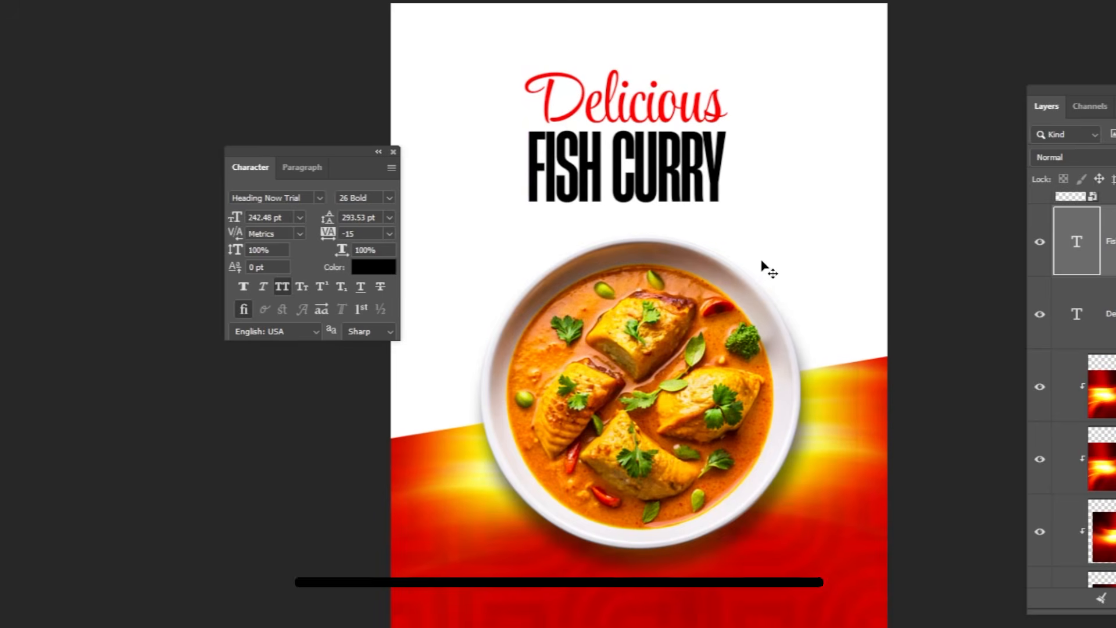
# Shrink FISH CURRY slightly to about 229 pt and set its tracking to 0.
pyautogui.hotkey('ctrl', 't')
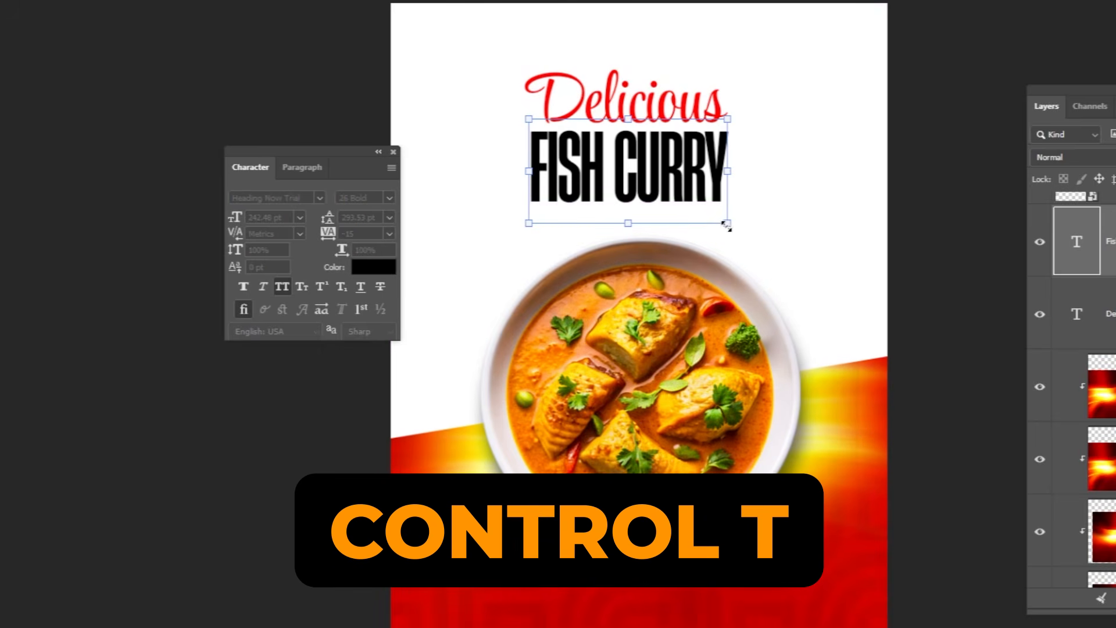
pyautogui.moveTo(726, 225); pyautogui.dragTo(720, 219)
pyautogui.press('Return')
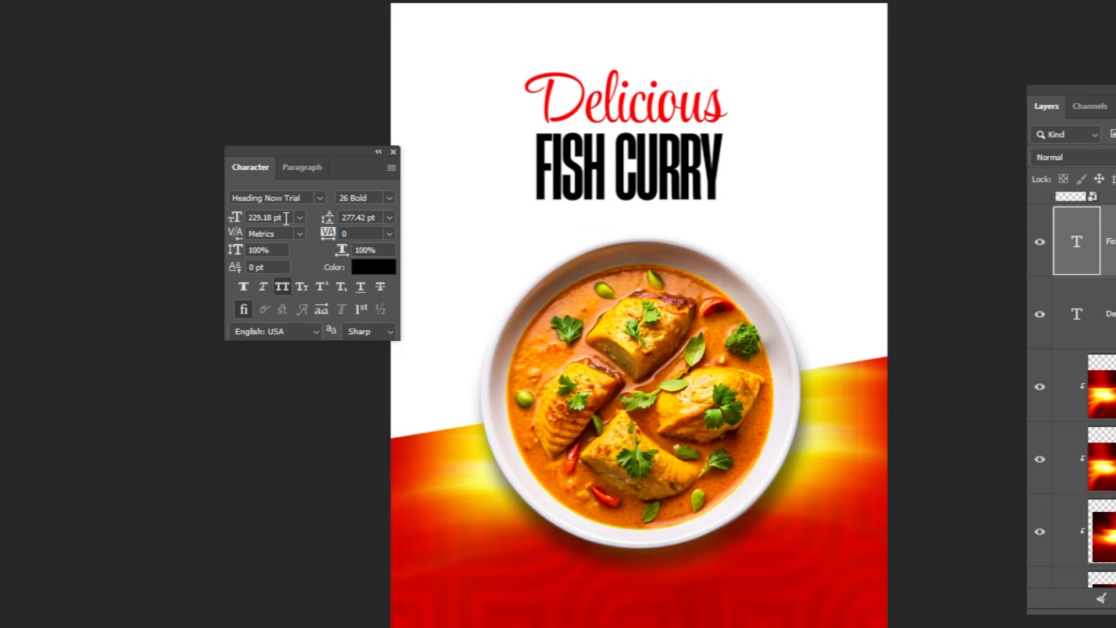
pyautogui.press('Return')
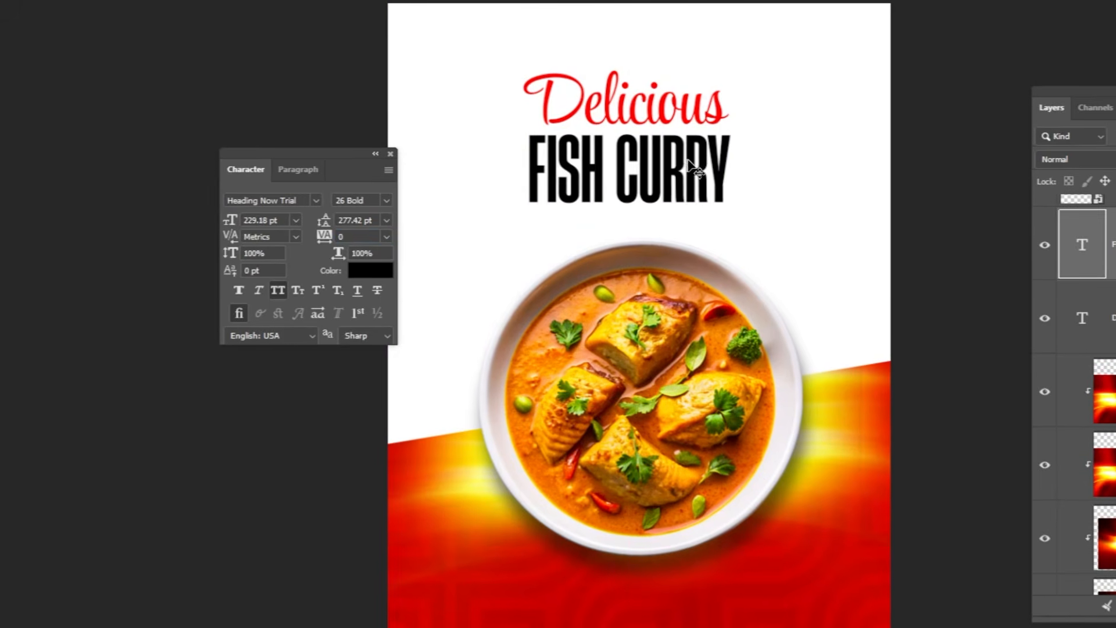
# Select the Delicious text, enlarge it slightly to about 185 pt and nudge it left and down.
pyautogui.rightClick(619, 111)
pyautogui.click(633, 121)
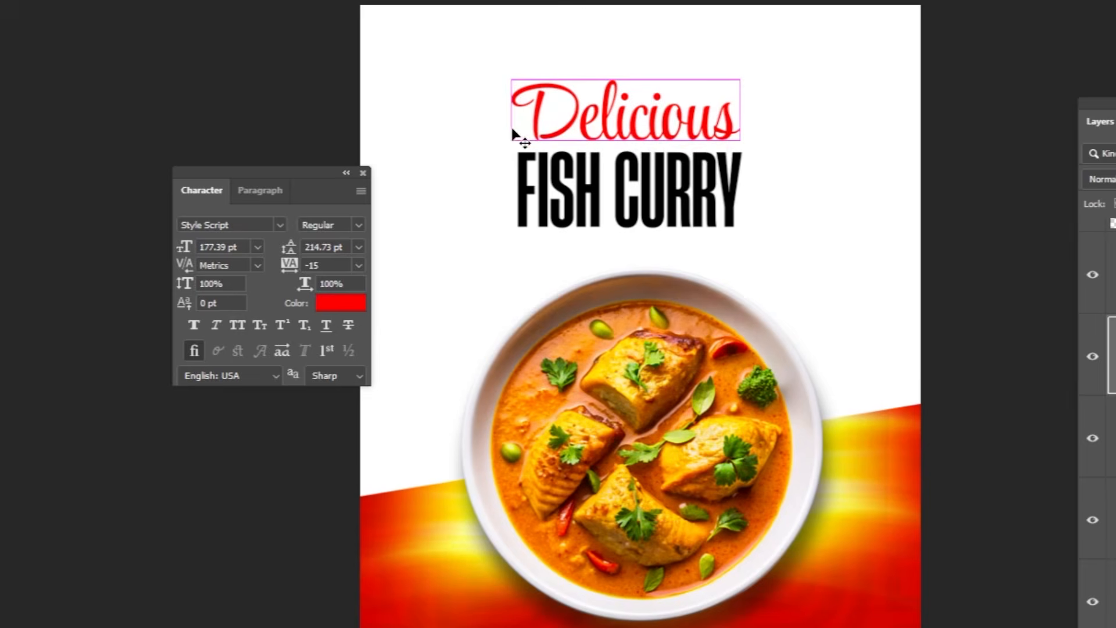
pyautogui.hotkey('ctrl', 't')
pyautogui.moveTo(505, 63); pyautogui.dragTo(498, 61)
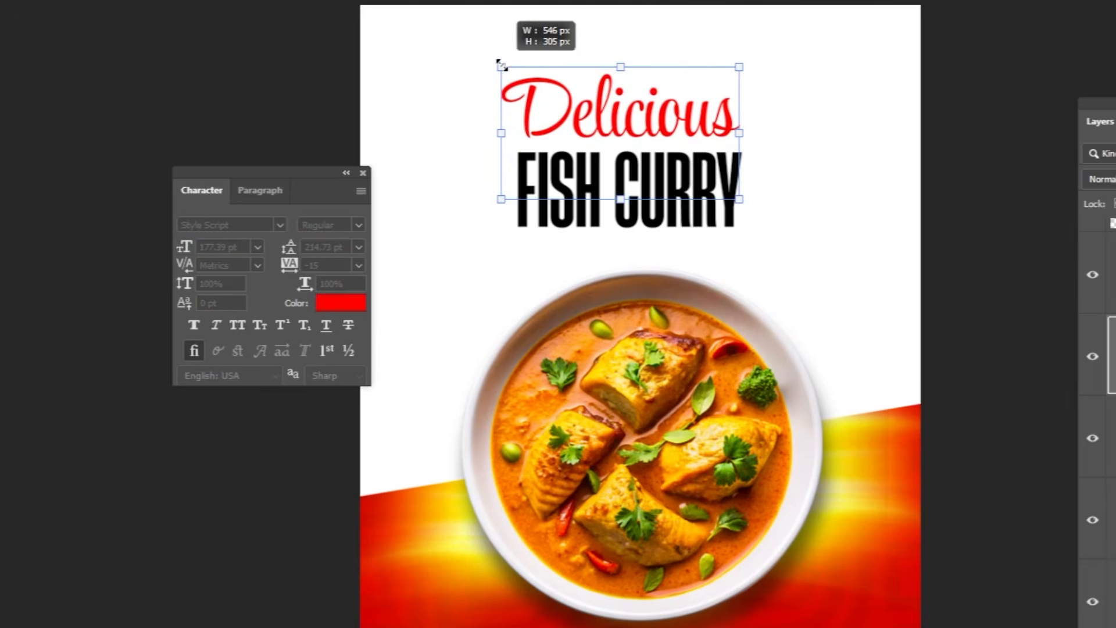
pyautogui.hotkey('shift', 'Left')
pyautogui.hotkey('shift', 'Down')
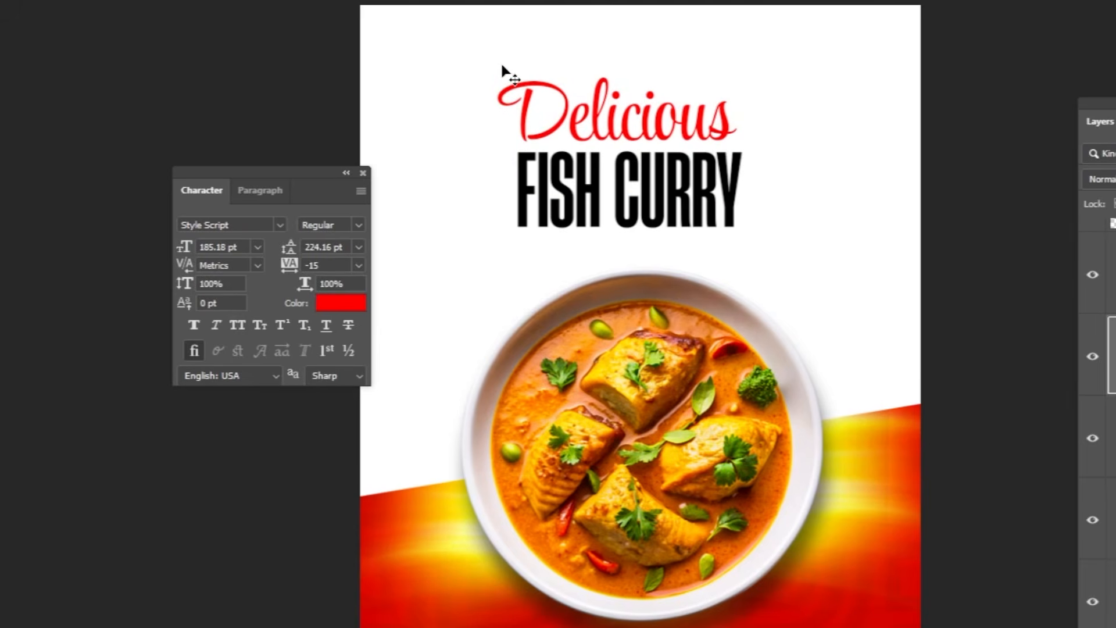
# Duplicate the Fish Curry layer and move the copy below the original.
pyautogui.keyDown('ctrl'); pyautogui.click(549, 215); pyautogui.keyUp('ctrl')
pyautogui.keyDown('ctrl'); pyautogui.click(626, 211); pyautogui.keyUp('ctrl')
pyautogui.keyDown('ctrl'); pyautogui.click(626, 210); pyautogui.keyUp('ctrl')
pyautogui.moveTo(667, 220); pyautogui.dragTo(661, 412)
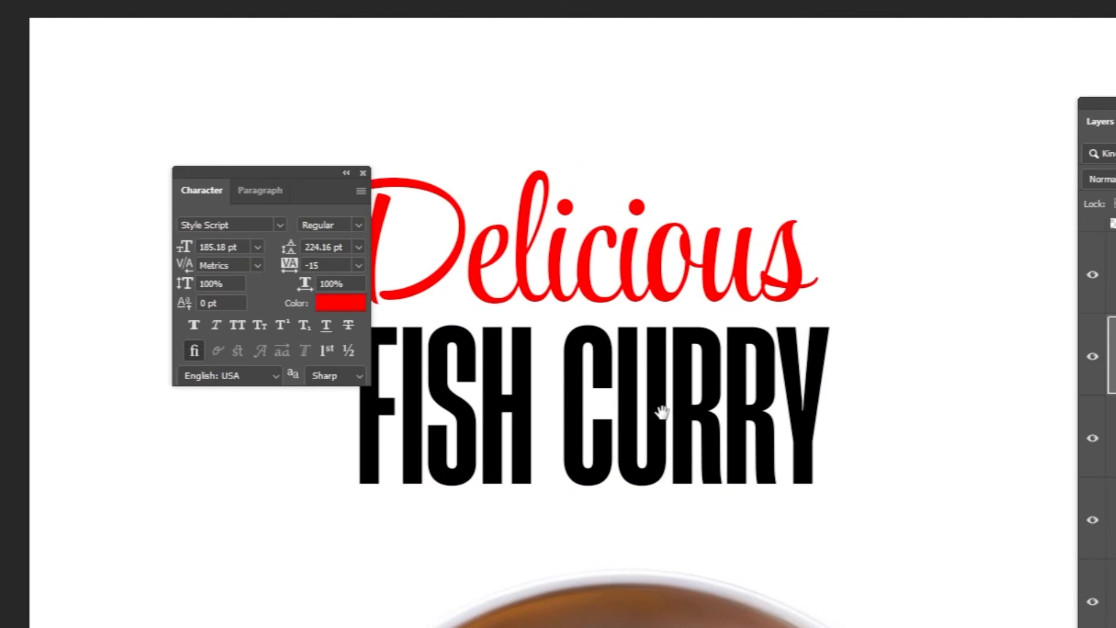
pyautogui.rightClick(666, 430)
pyautogui.click(668, 423)
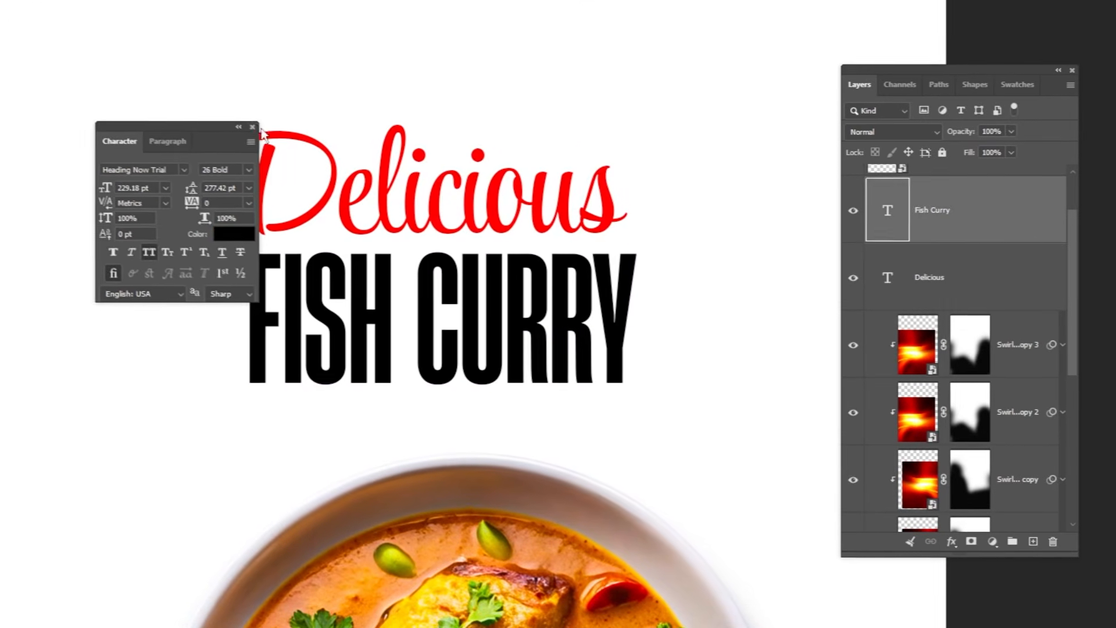
pyautogui.click(301, 148)
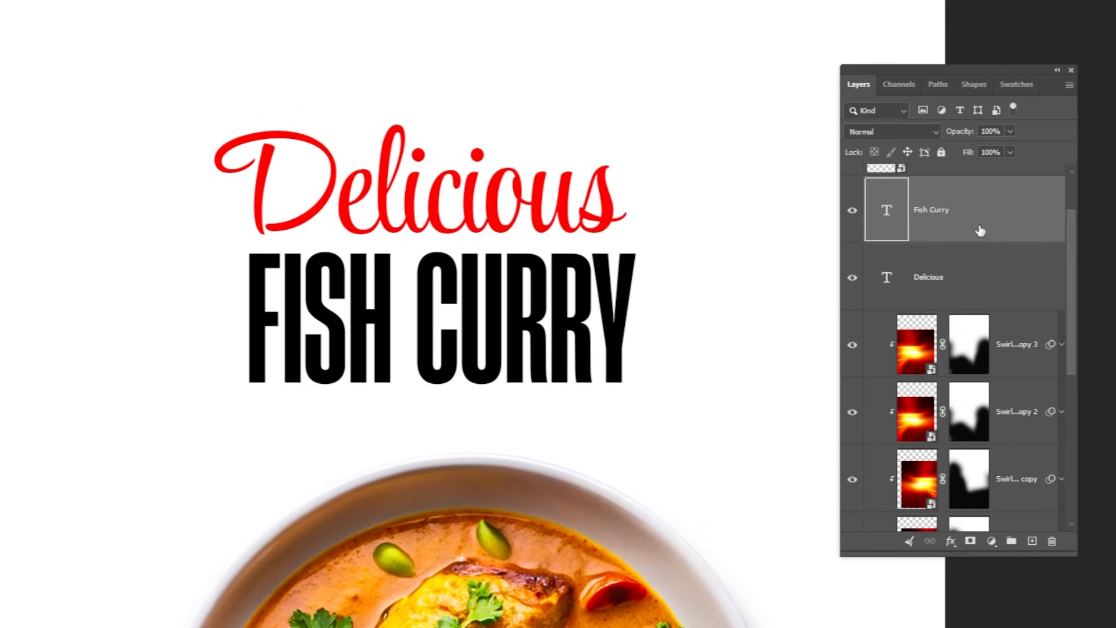
pyautogui.moveTo(980, 231); pyautogui.dragTo(1032, 540)
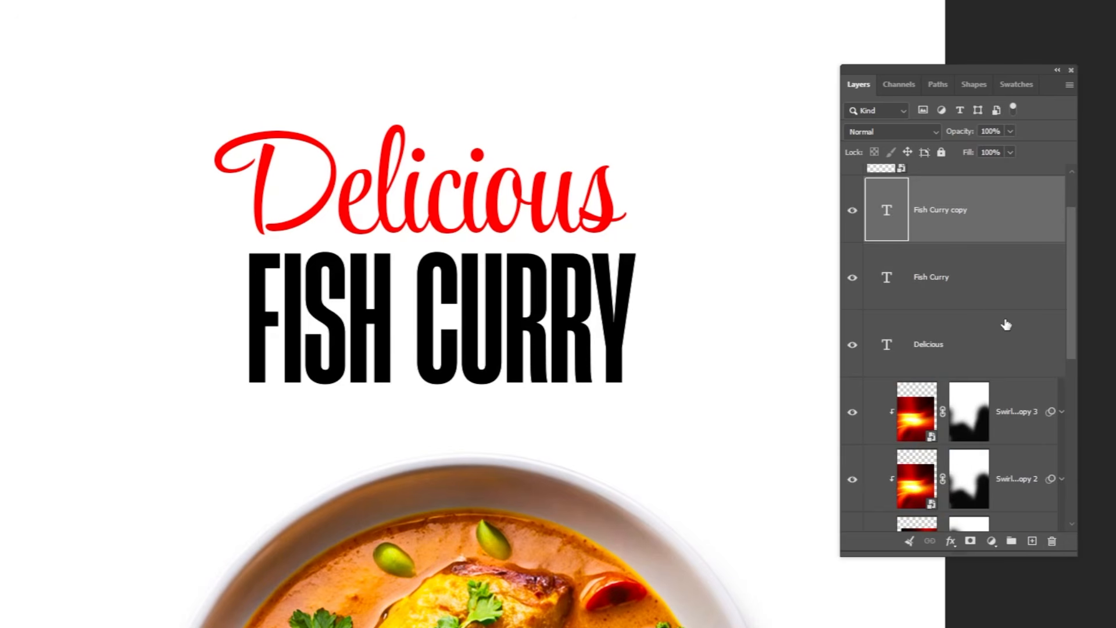
pyautogui.moveTo(969, 235); pyautogui.dragTo(982, 295)
# Set the Fish Curry copy's fill opacity to 0% in its blending options.
pyautogui.doubleClick(1007, 295)
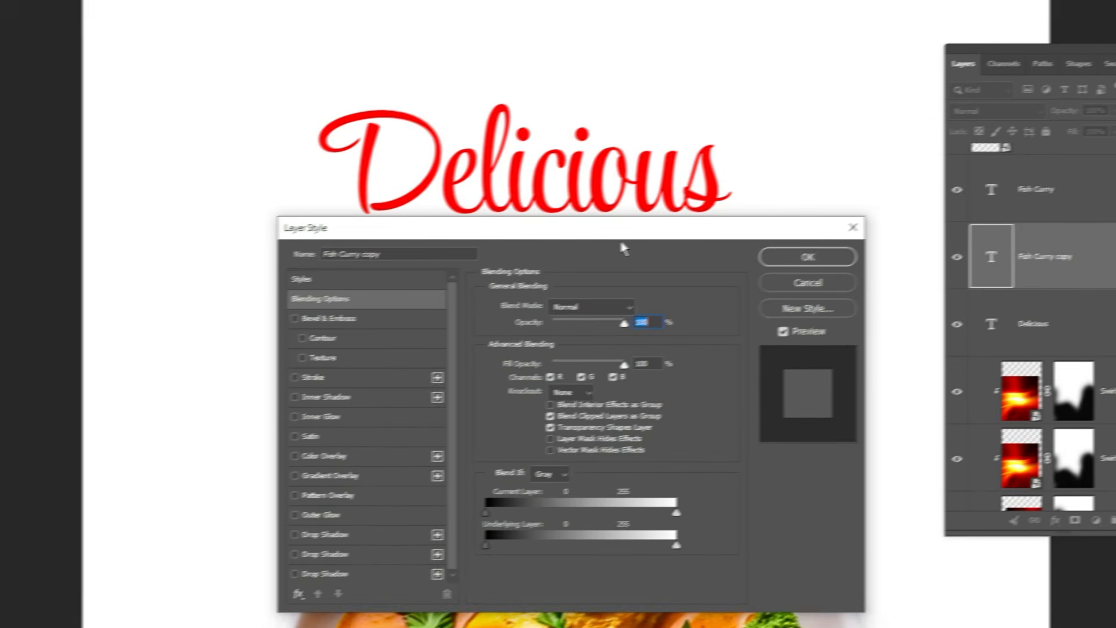
pyautogui.moveTo(622, 230); pyautogui.dragTo(202, 120)
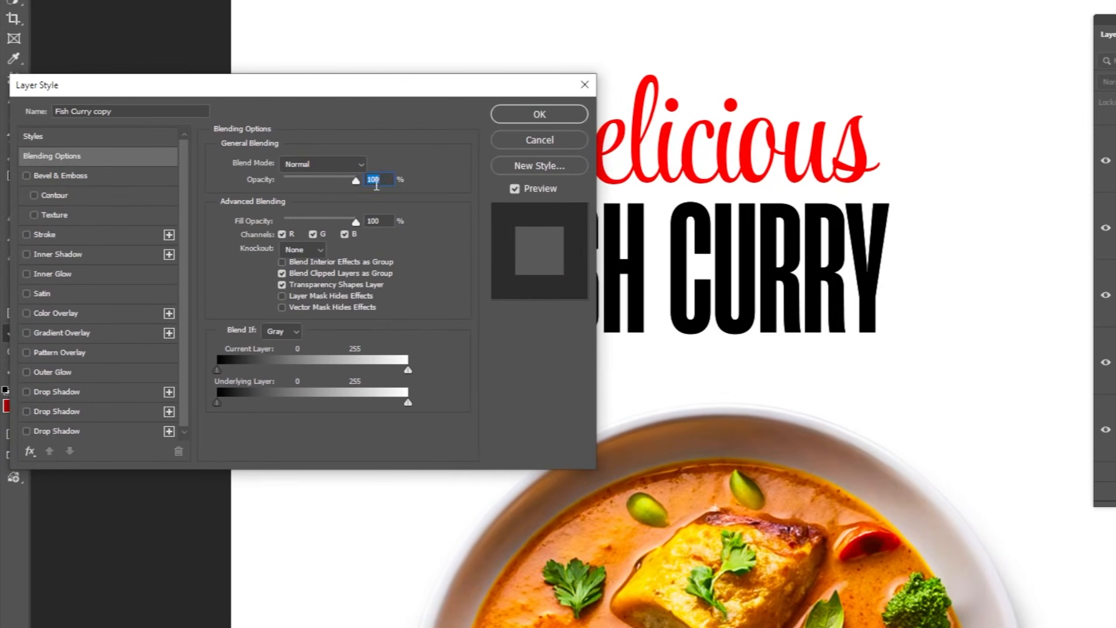
pyautogui.moveTo(335, 224); pyautogui.dragTo(275, 223)
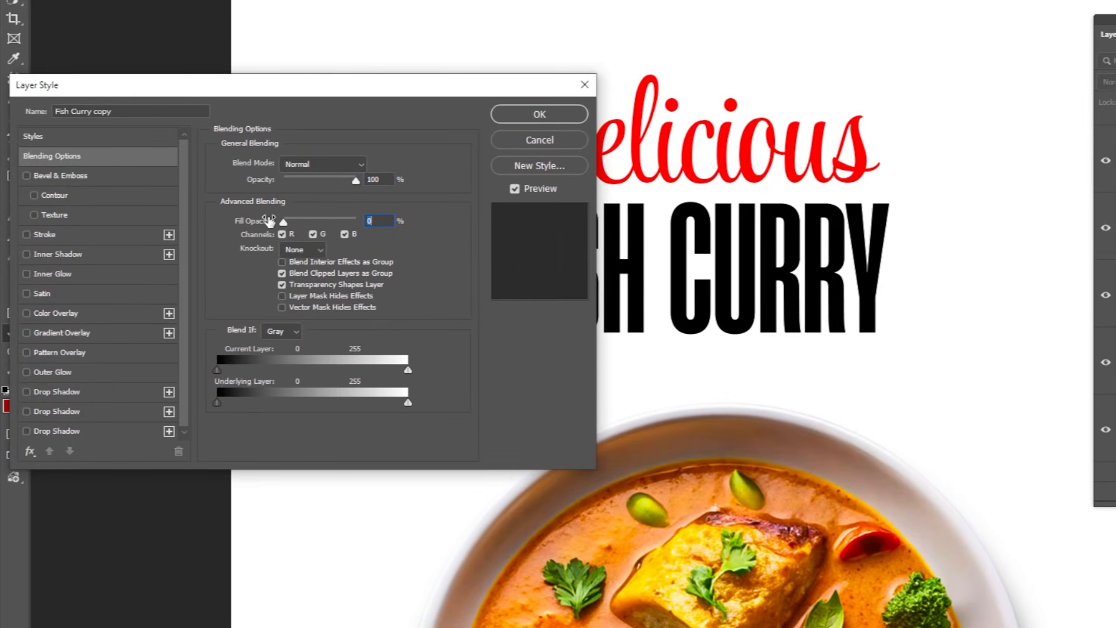
# Add a 3 px red outside stroke sampled from Delicious, then offset the outline slightly left behind FISH CURRY.
pyautogui.click(77, 235)
pyautogui.click(256, 271)
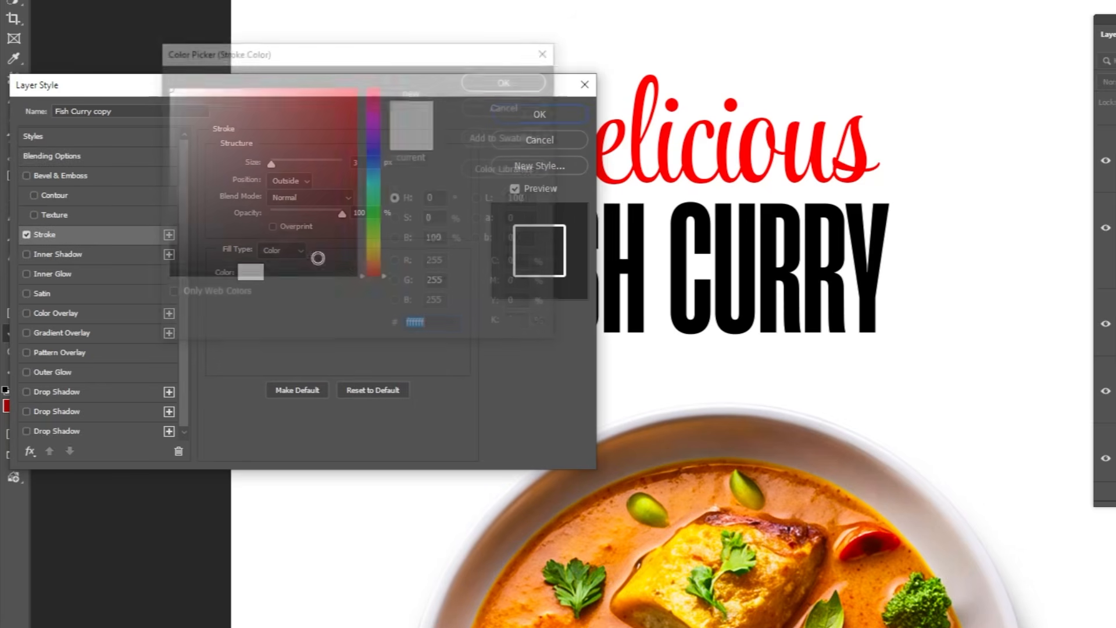
pyautogui.click(639, 146)
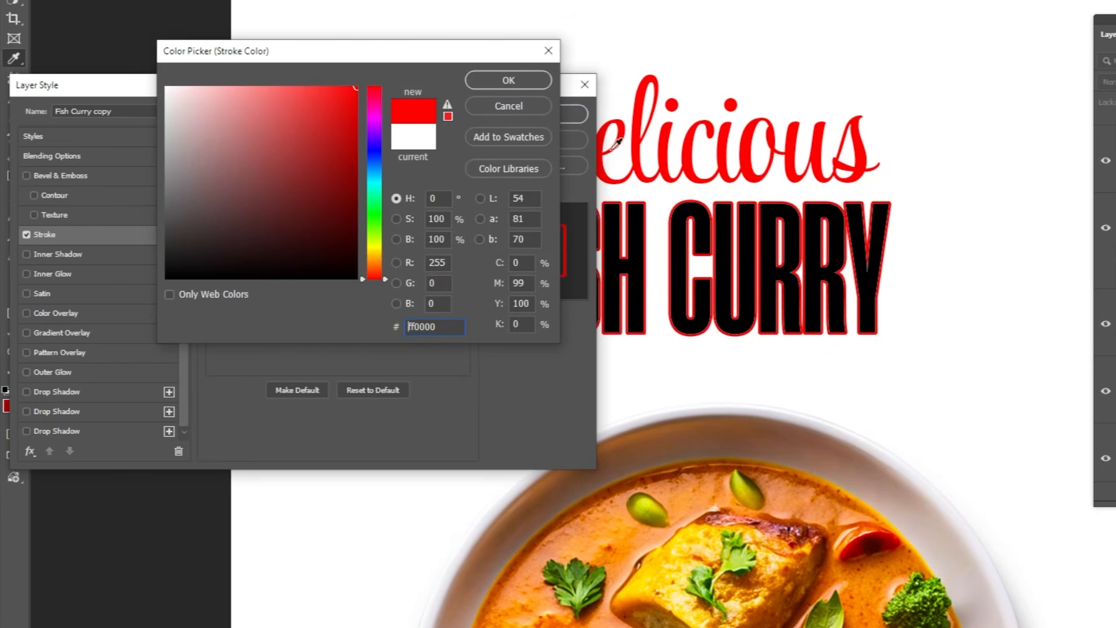
pyautogui.click(504, 84)
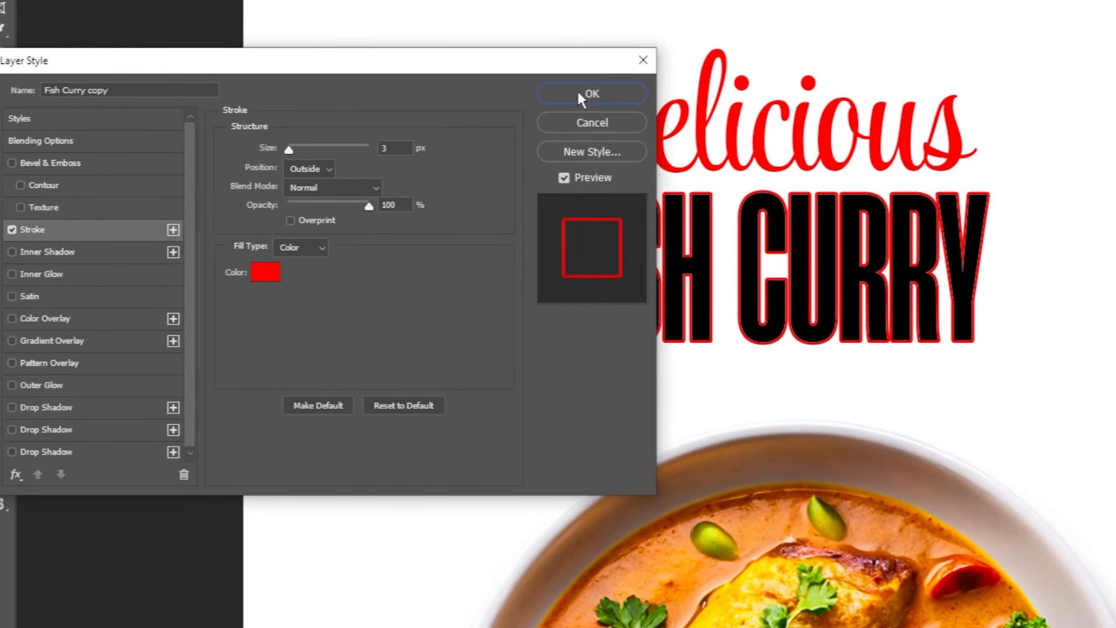
pyautogui.click(587, 93)
pyautogui.moveTo(616, 291); pyautogui.dragTo(551, 299)
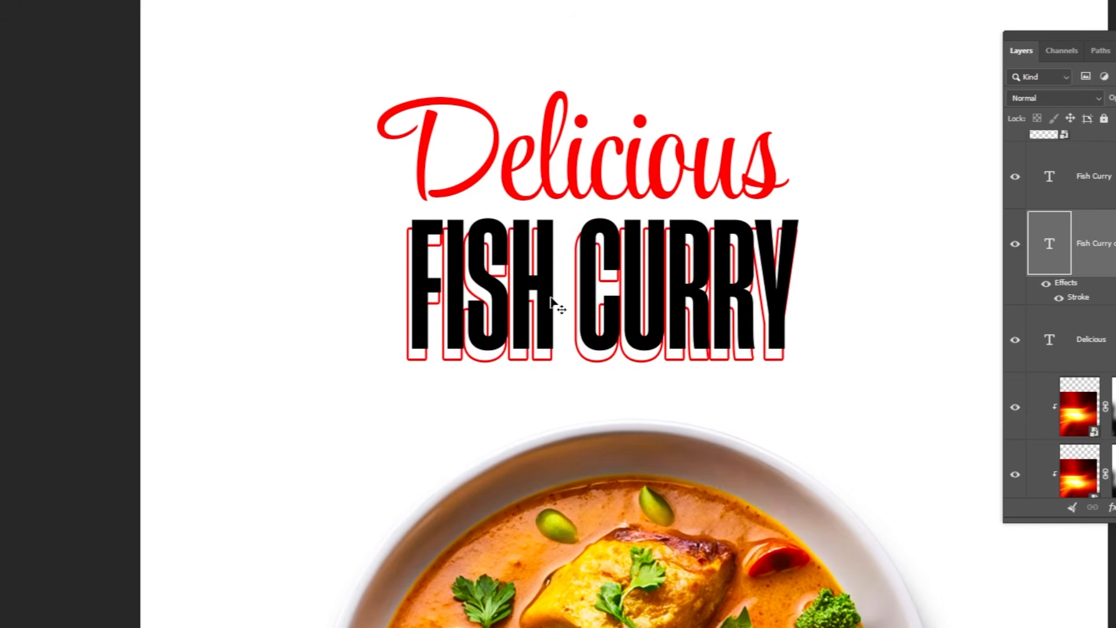
pyautogui.hotkey('shift', 'Up')
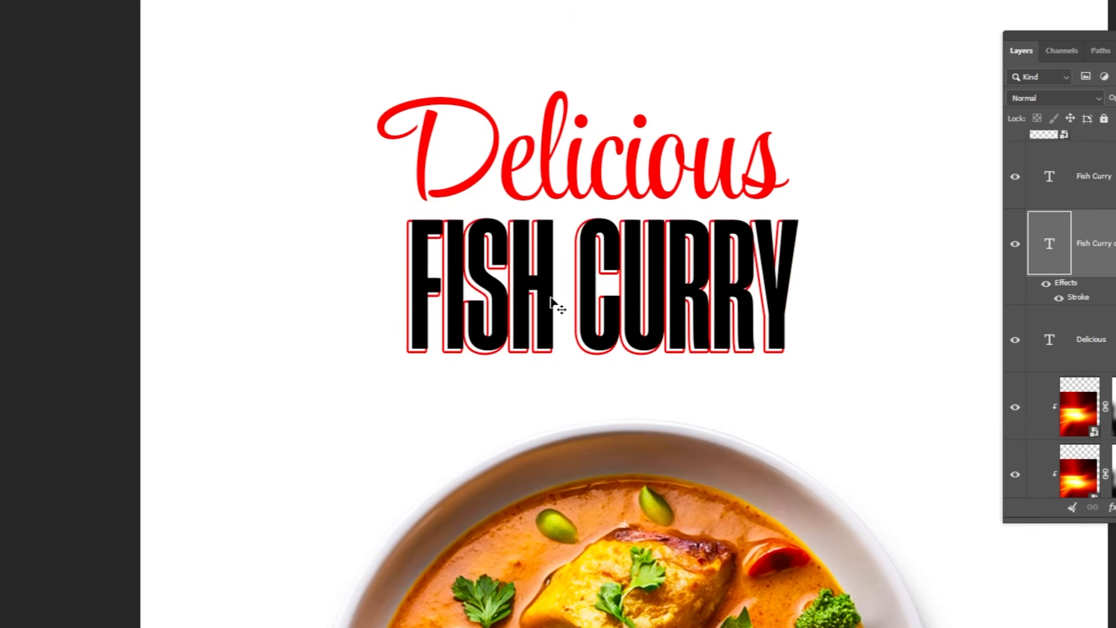
# Toggle the Fish Curry layer's visibility to check the outline, then collapse the copy's effects list.
pyautogui.click(1014, 176)
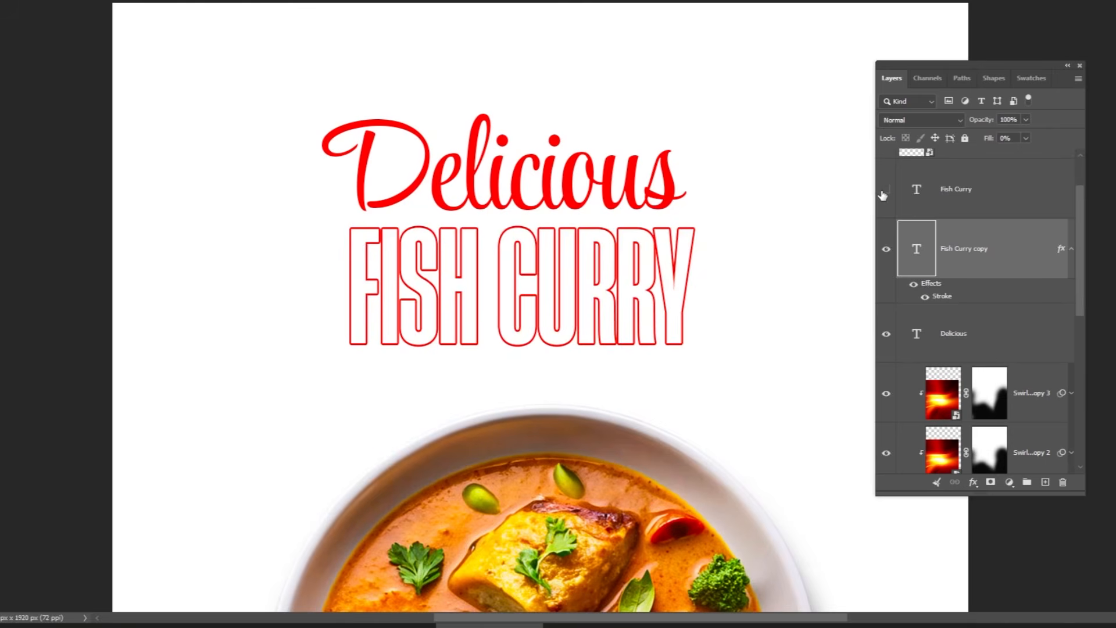
pyautogui.click(884, 192)
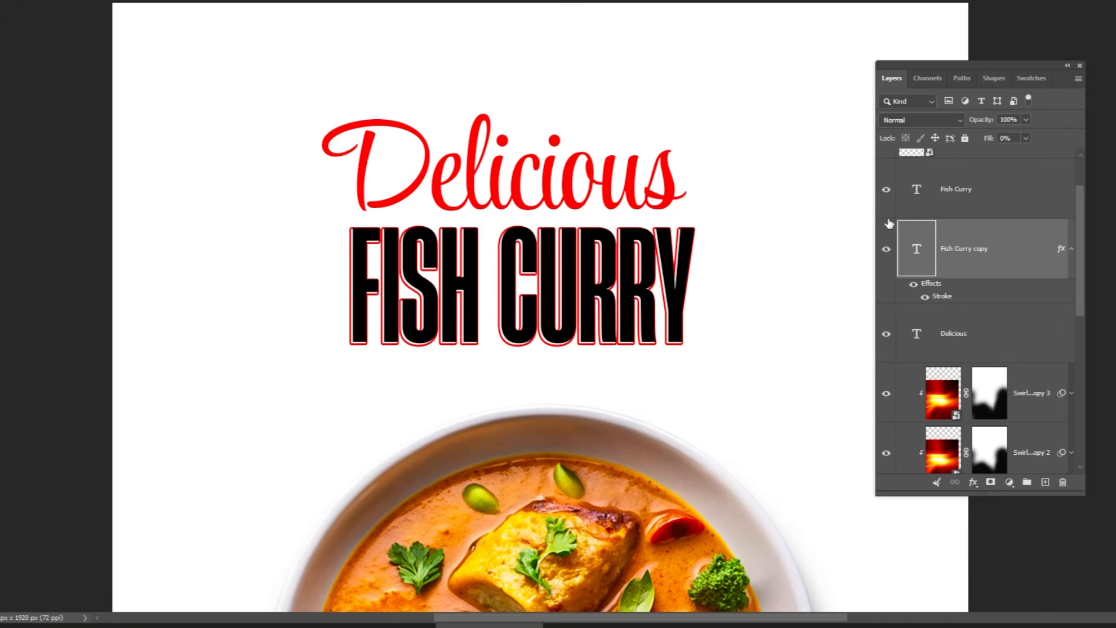
pyautogui.click(1071, 249)
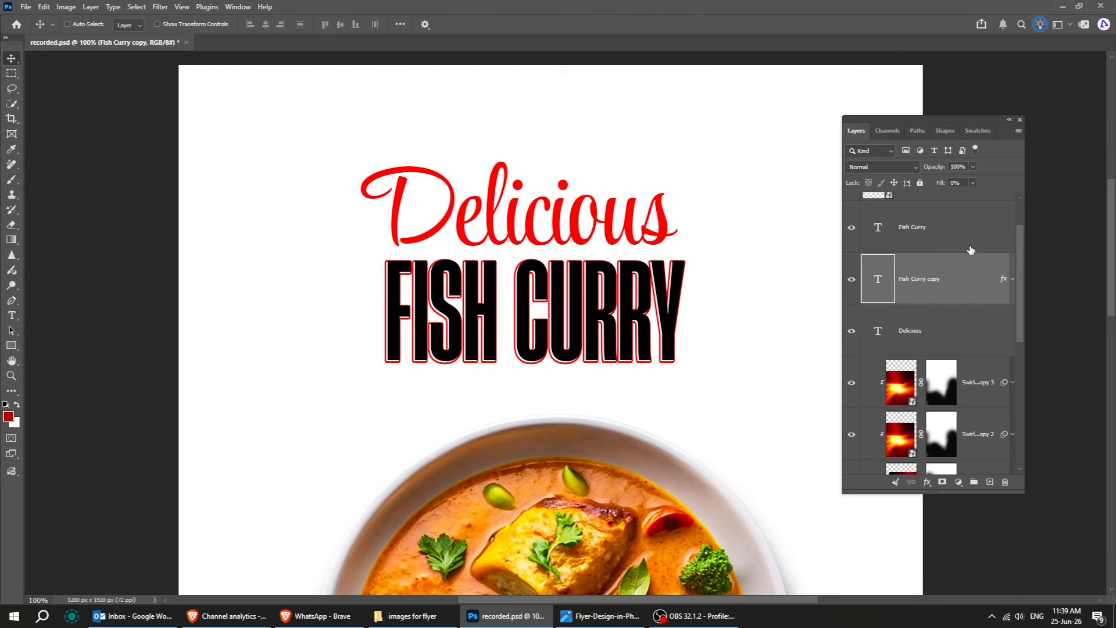
# Select the Delicious, Fish Curry and Fish Curry copy layers and rotate them together slightly counterclockwise.
pyautogui.click(989, 212)
pyautogui.keyDown('shift'); pyautogui.click(947, 286); pyautogui.keyUp('shift')
pyautogui.keyDown('shift'); pyautogui.click(944, 326); pyautogui.keyUp('shift')
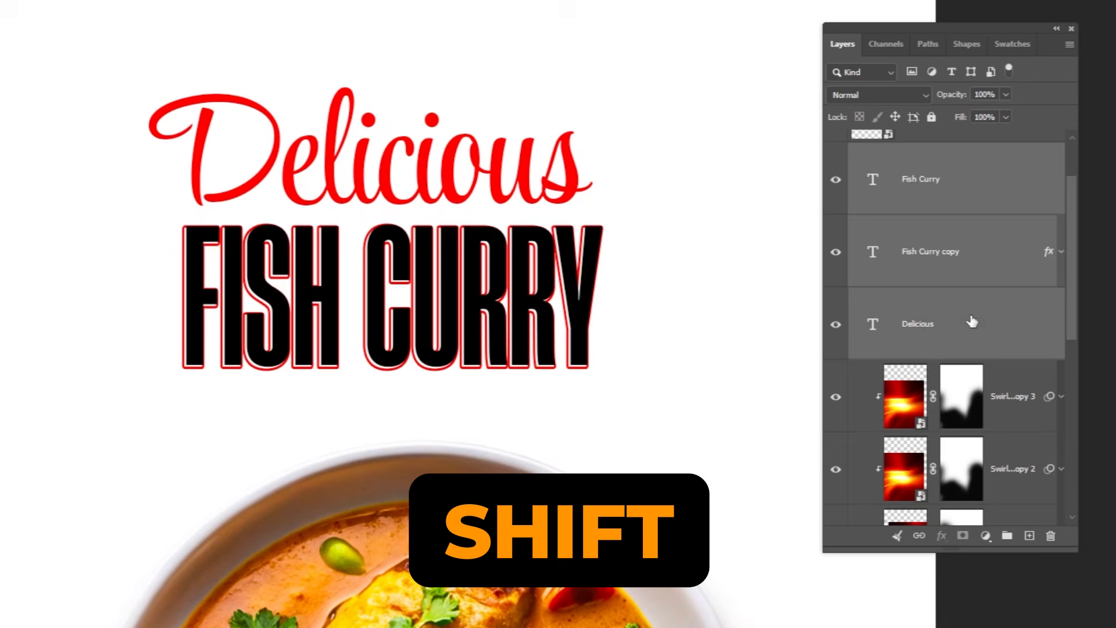
pyautogui.hotkey('ctrl', 't')
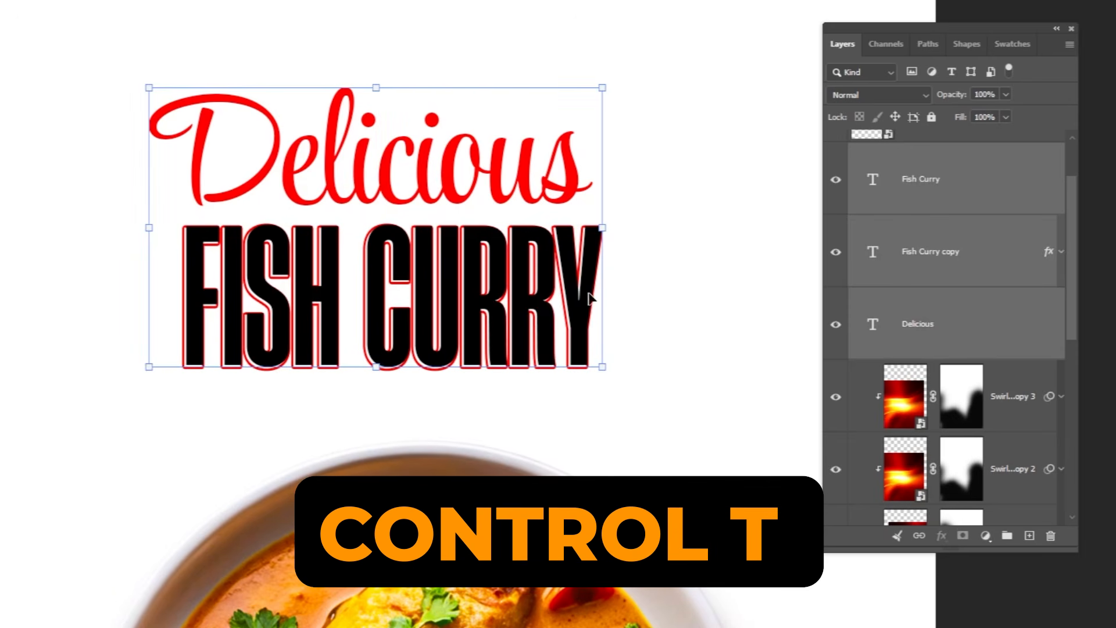
pyautogui.moveTo(614, 311); pyautogui.dragTo(613, 287)
pyautogui.press('Return')
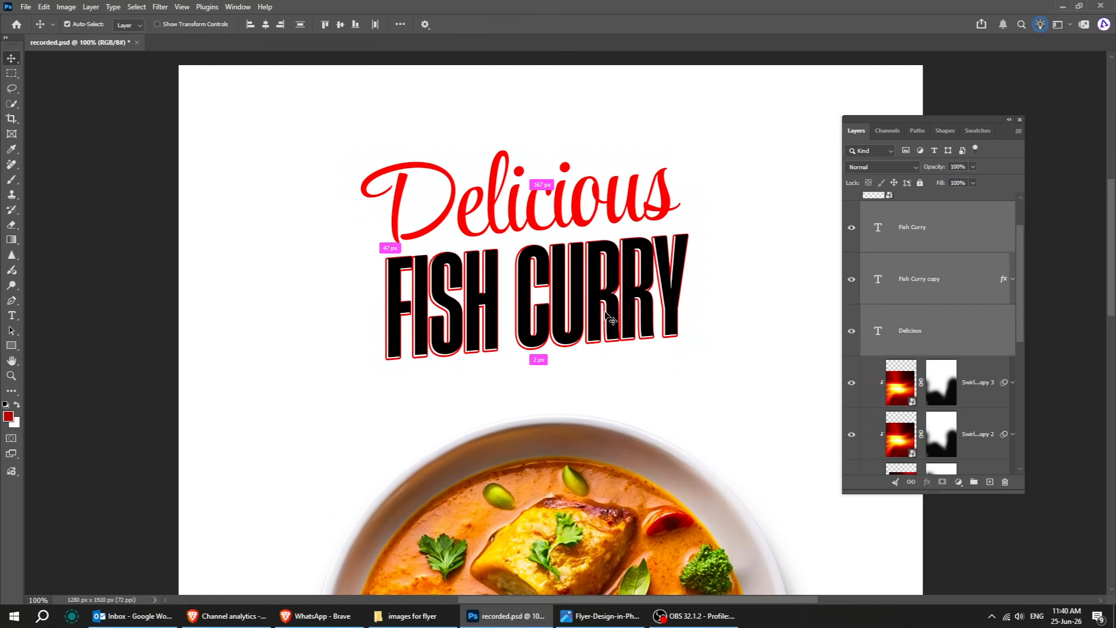
# Place the green-leaves image from the images for flyer folder above the plate layer, filling the flyer.
pyautogui.hotkey('ctrl', '0')
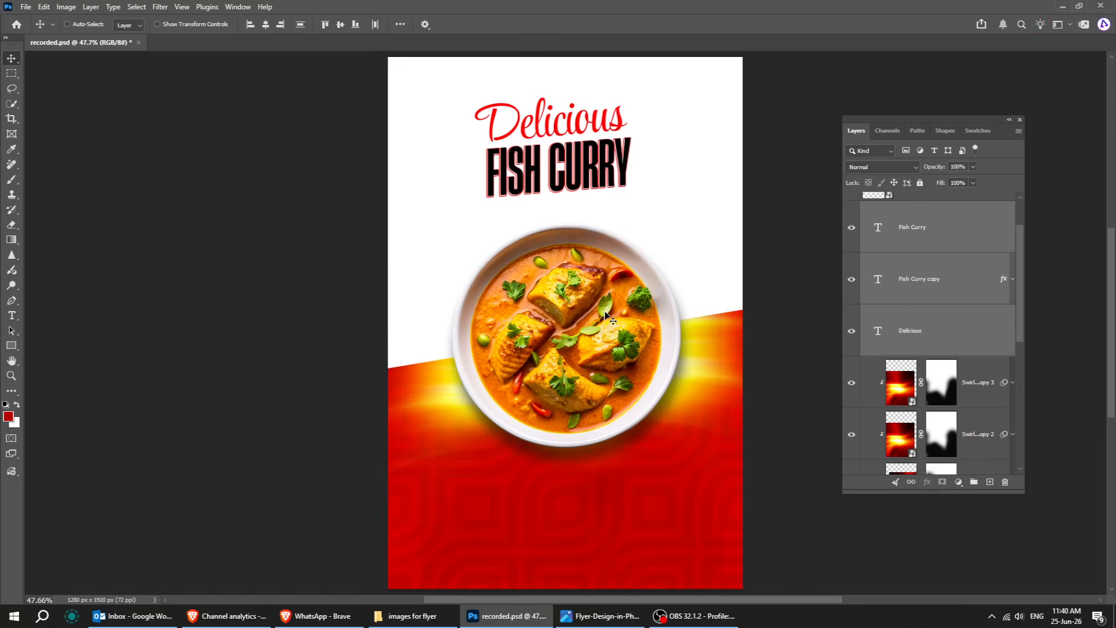
pyautogui.scroll(2, 921, 219)
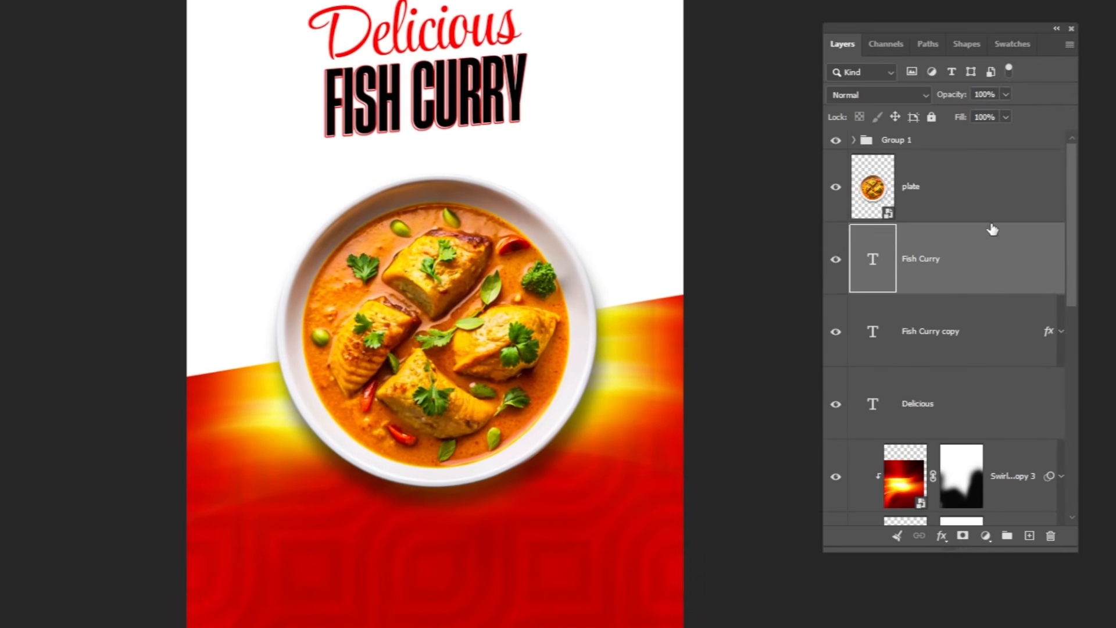
pyautogui.click(954, 240)
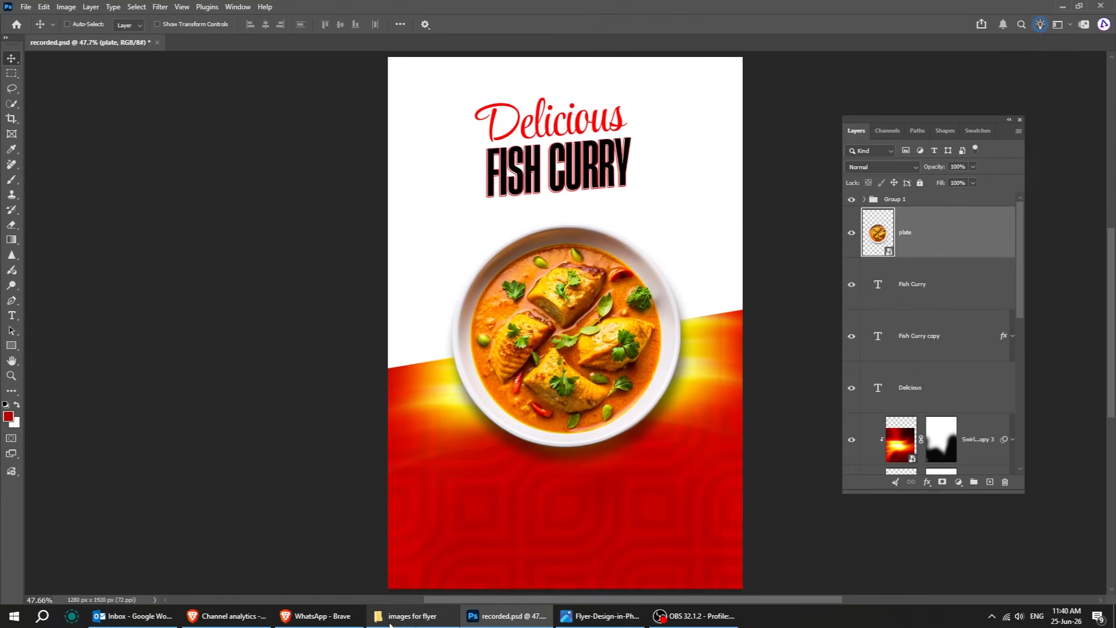
pyautogui.click(412, 615)
pyautogui.click(559, 145)
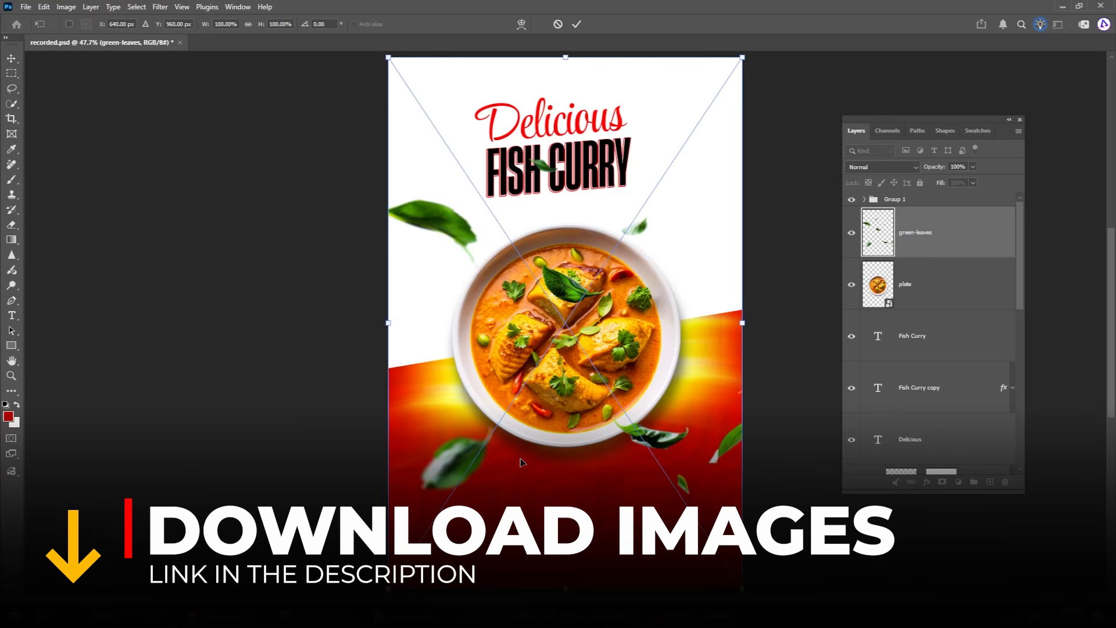
pyautogui.press('Return')
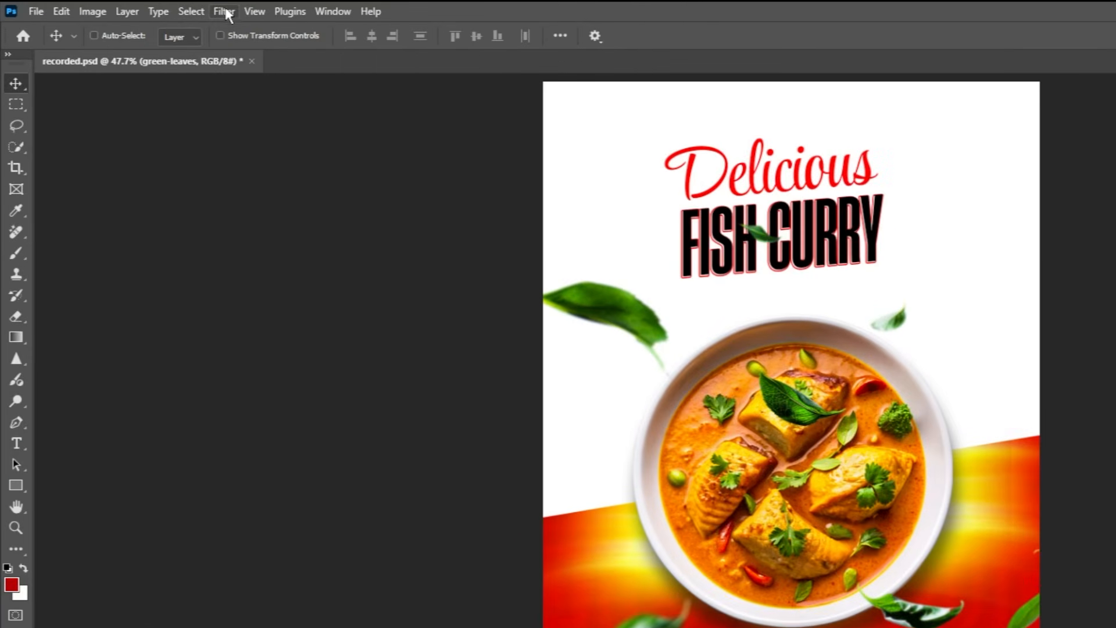
# Apply a Gaussian Blur with a 2.3 pixel radius to the green-leaves layer.
pyautogui.click(225, 13)
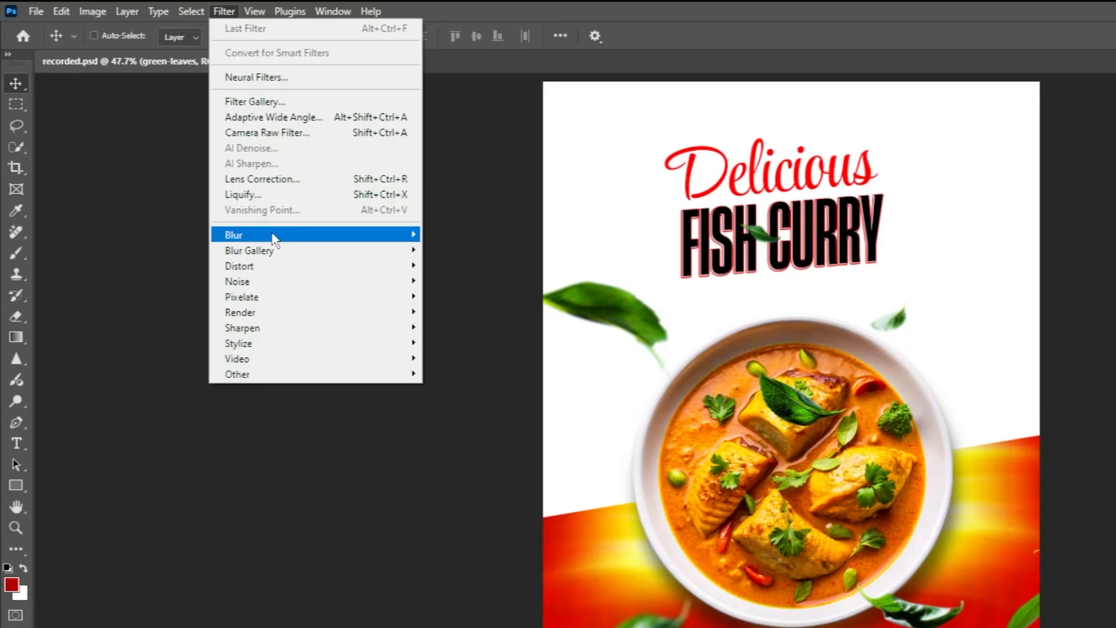
pyautogui.moveTo(350, 235)
pyautogui.click(454, 295)
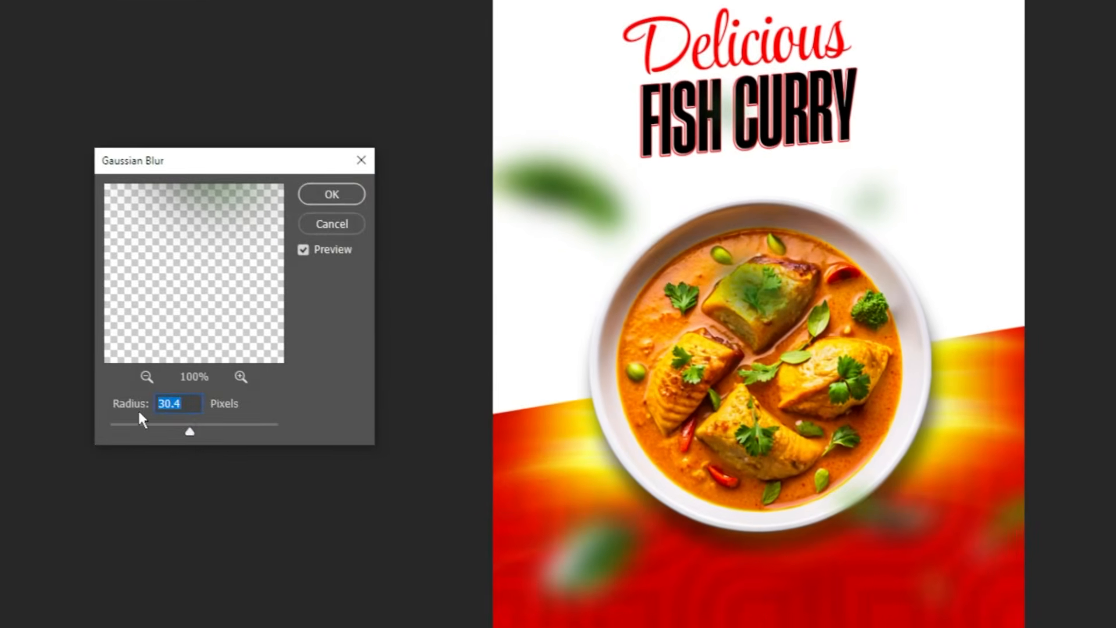
pyautogui.click(210, 527)
pyautogui.moveTo(134, 427); pyautogui.dragTo(131, 435)
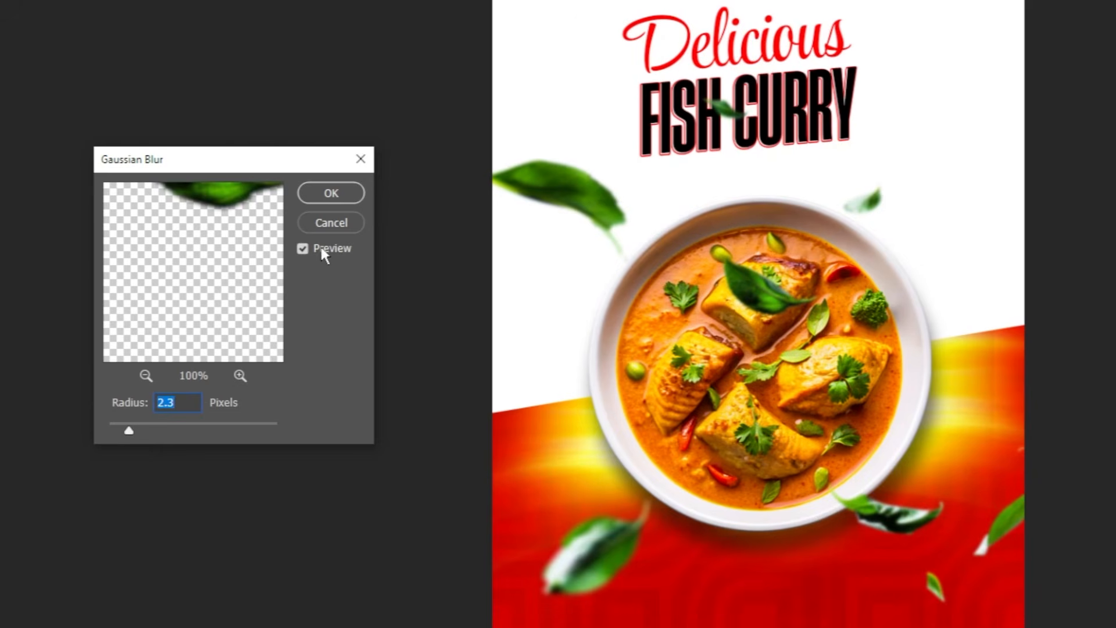
pyautogui.click(304, 248)
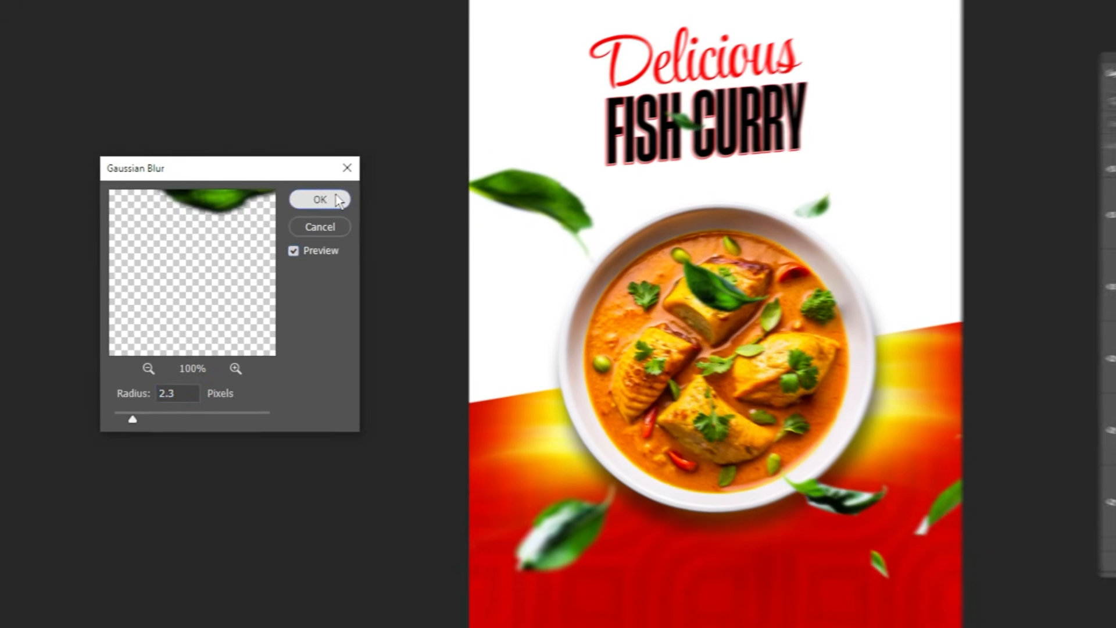
pyautogui.click(349, 192)
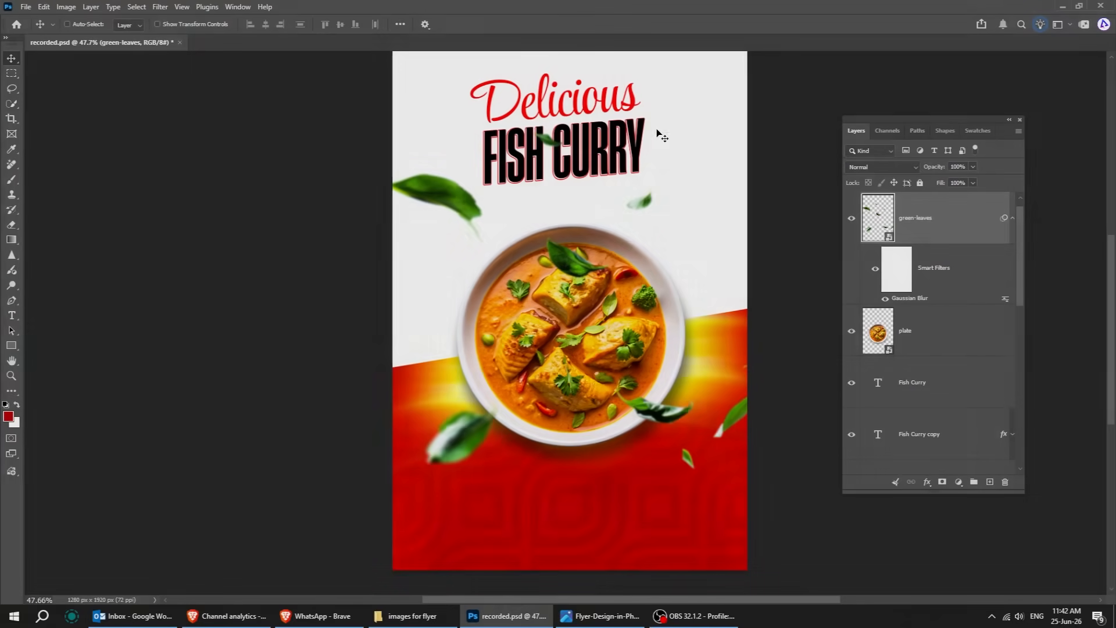
# Turn the small triangular pen path beside Delicious into a selection with 0 pixel feather radius.
pyautogui.keyDown('ctrl'); pyautogui.click(662, 121); pyautogui.keyUp('ctrl')
pyautogui.keyDown('ctrl'); pyautogui.click(663, 121); pyautogui.keyUp('ctrl')
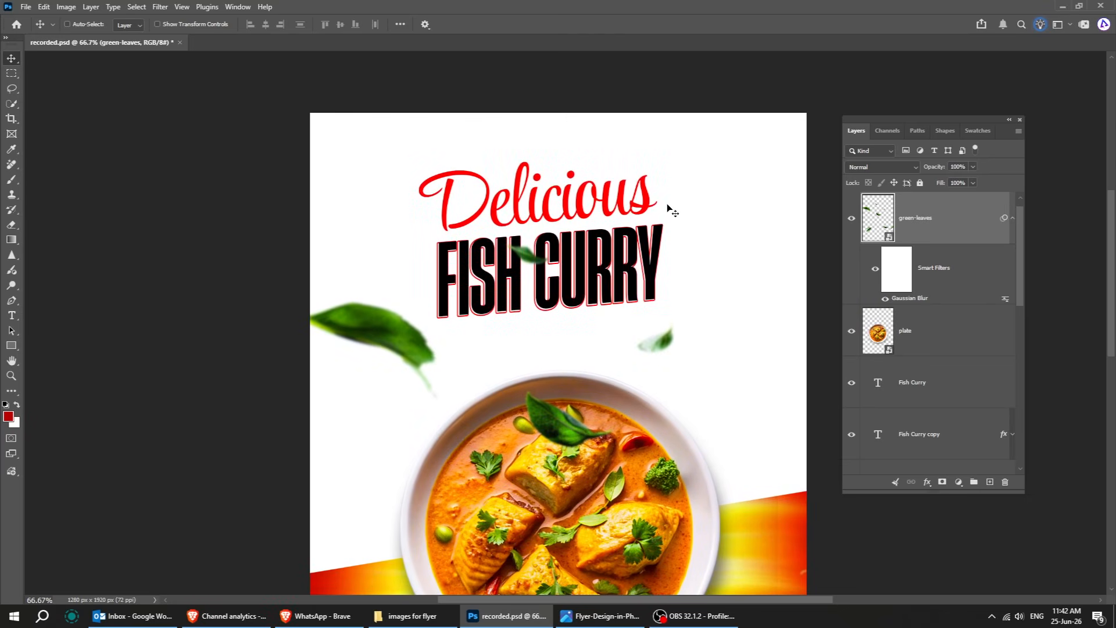
pyautogui.click(1012, 219)
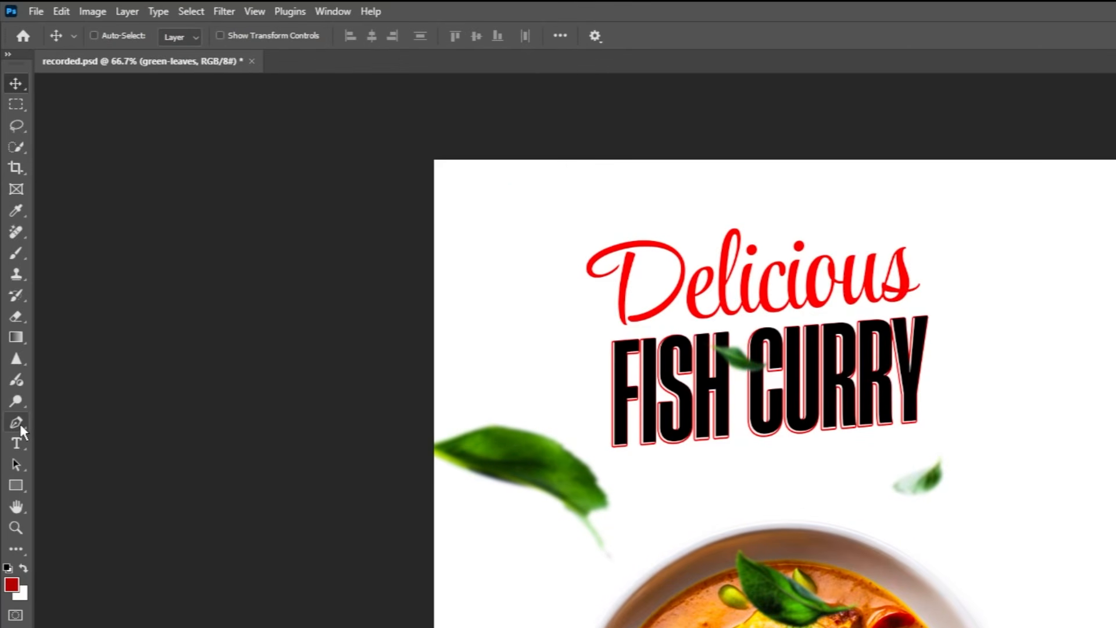
pyautogui.click(20, 424)
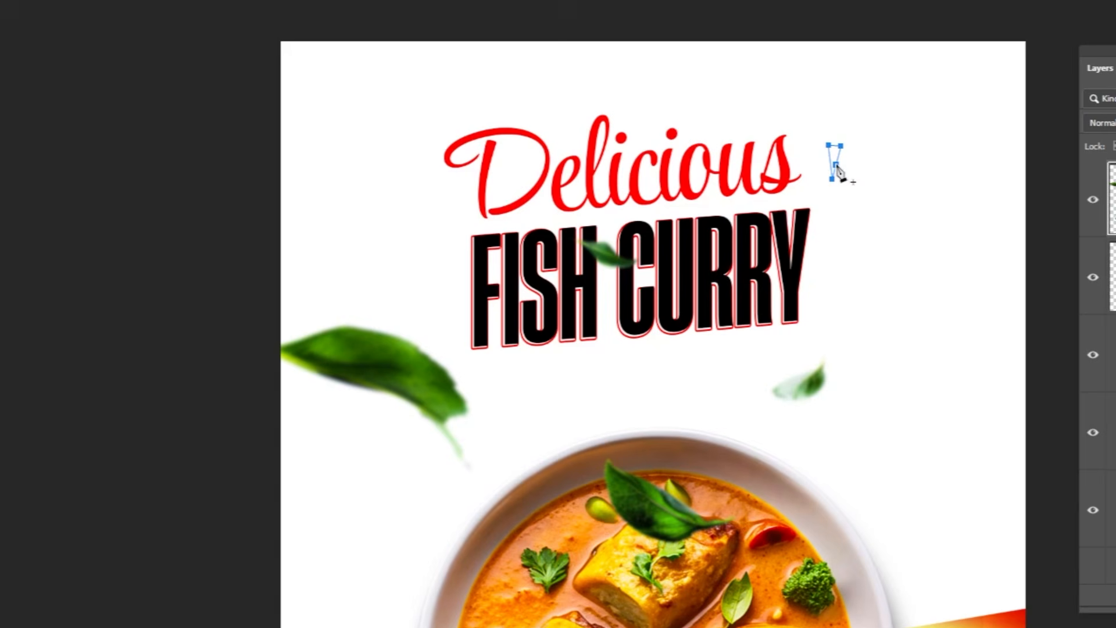
pyautogui.rightClick(832, 158)
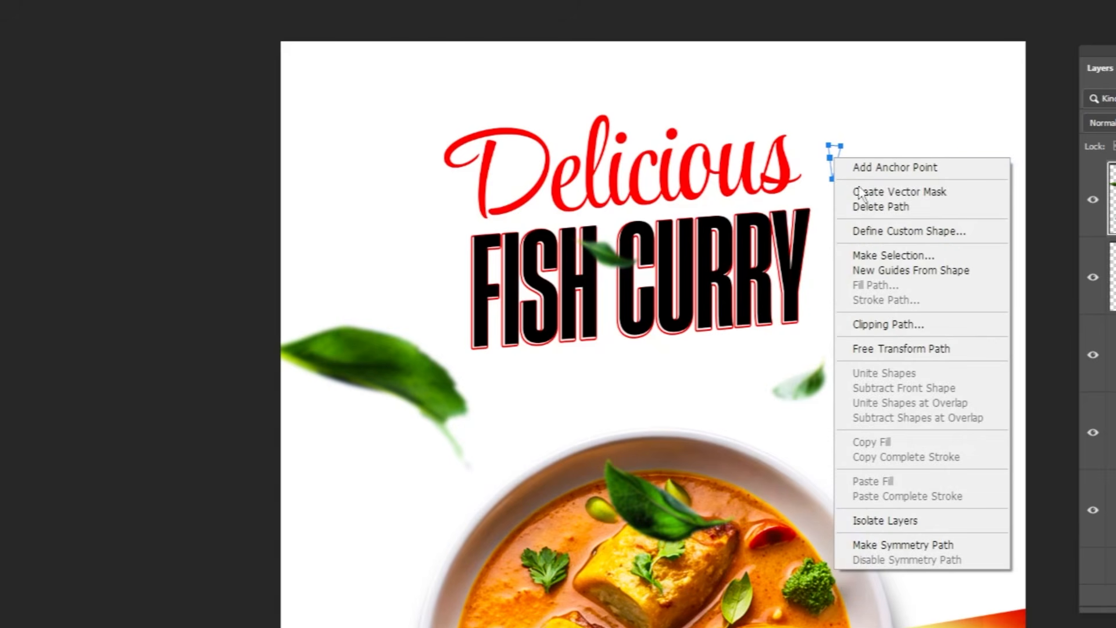
pyautogui.click(896, 255)
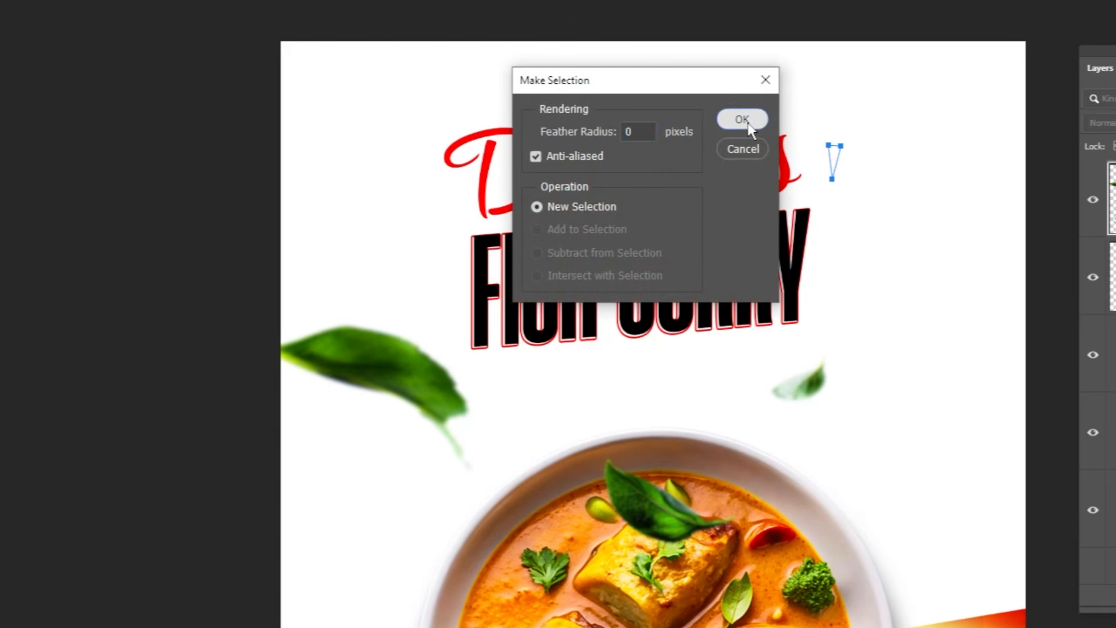
pyautogui.click(743, 120)
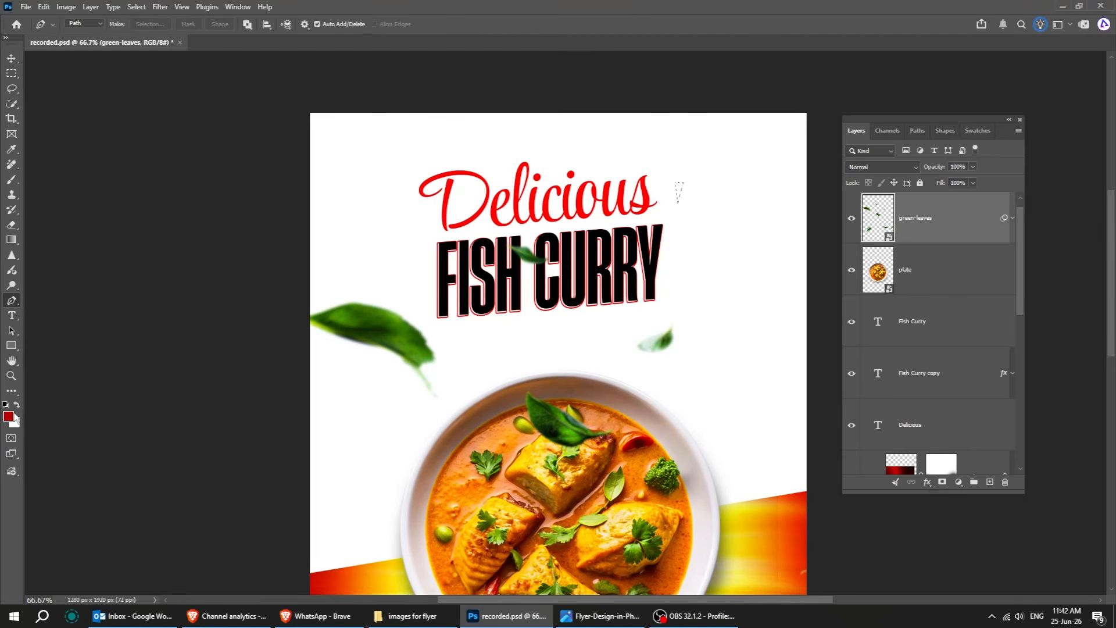
# Set the foreground to black and fill the triangle selection with a black 000000 Solid Color fill layer.
pyautogui.click(10, 416)
pyautogui.moveTo(156, 313); pyautogui.dragTo(118, 322)
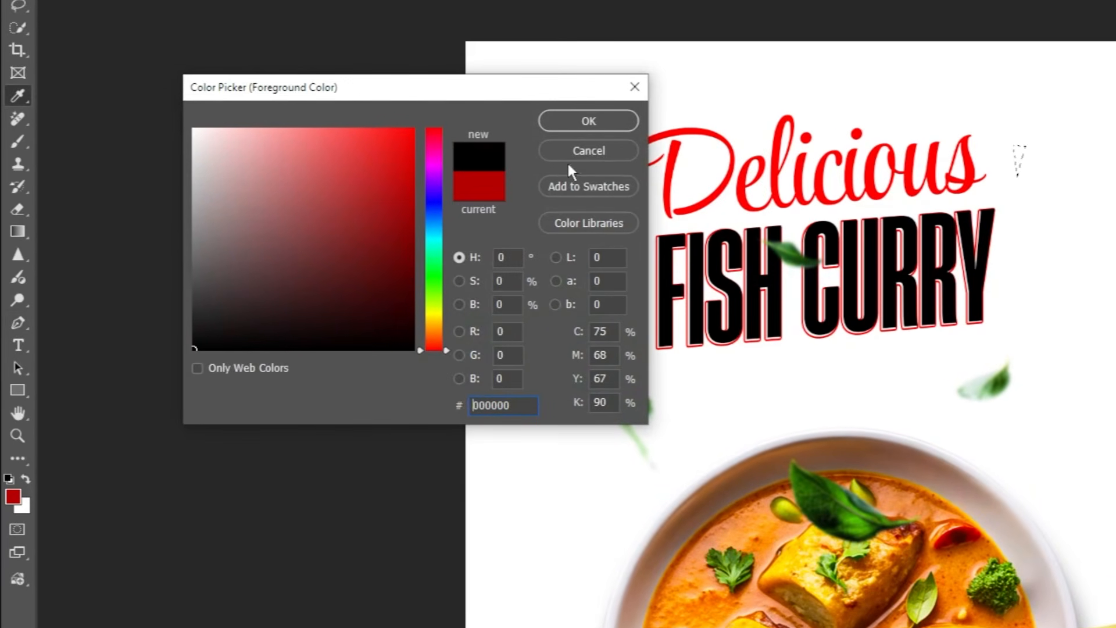
pyautogui.click(614, 128)
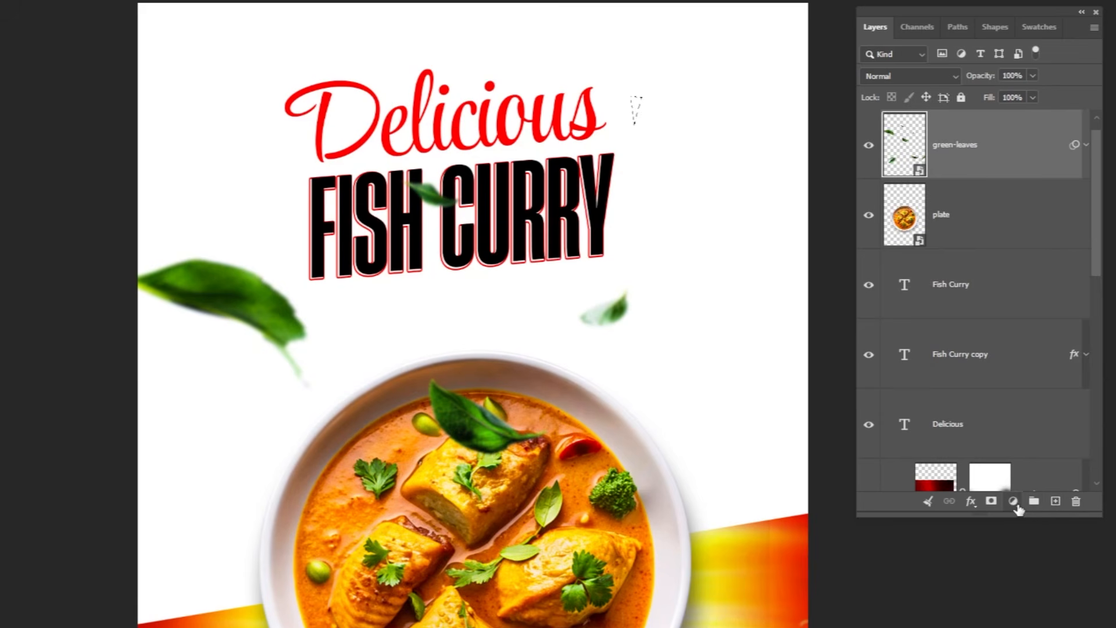
pyautogui.click(1013, 501)
pyautogui.click(967, 472)
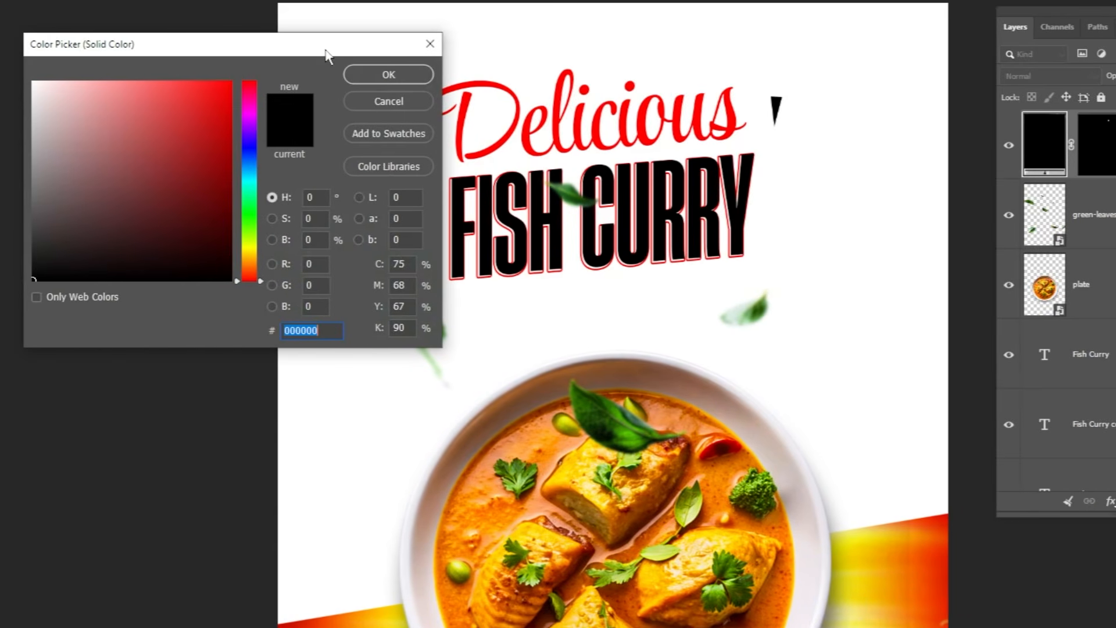
pyautogui.moveTo(191, 45); pyautogui.dragTo(368, 114)
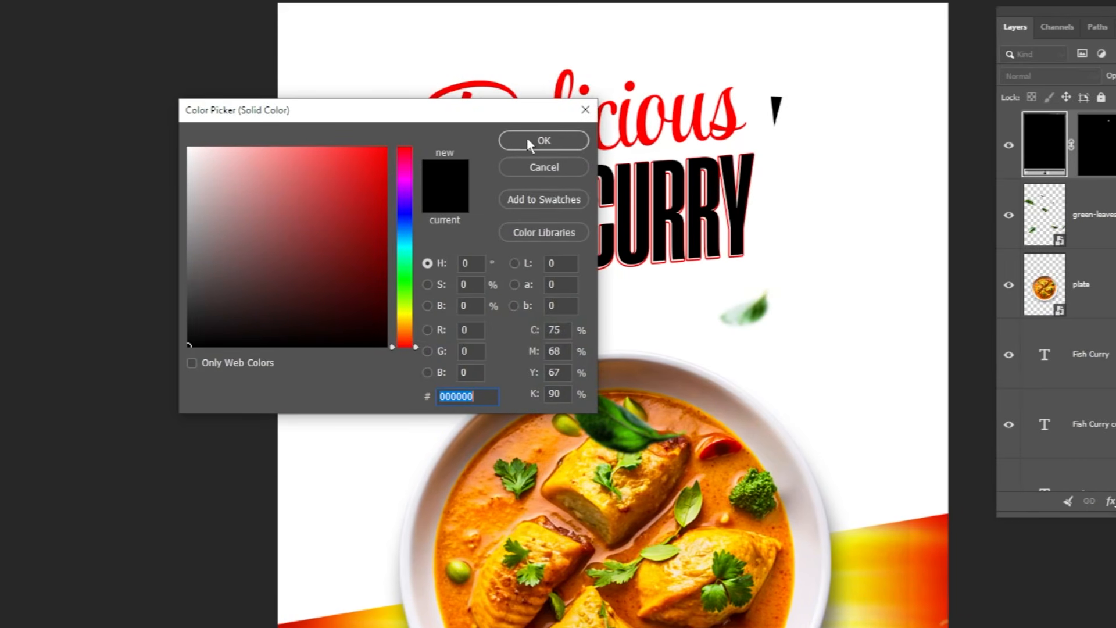
pyautogui.click(529, 142)
pyautogui.press('v')
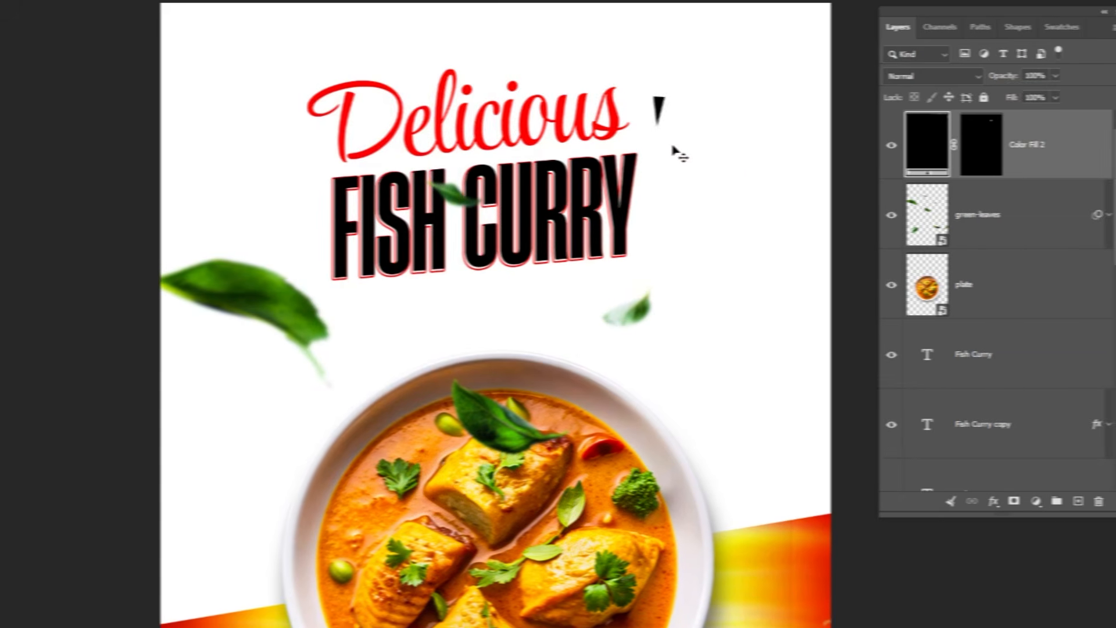
# Rotate the black triangle so it tilts toward the headline.
pyautogui.scroll(3, 786, 112)
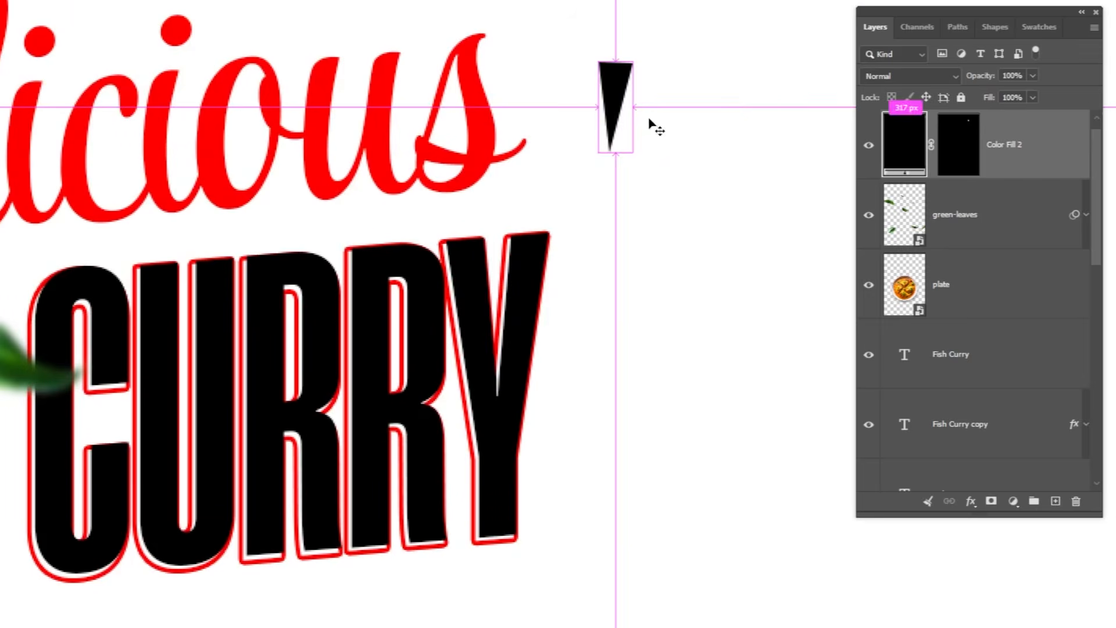
pyautogui.hotkey('ctrl', 't')
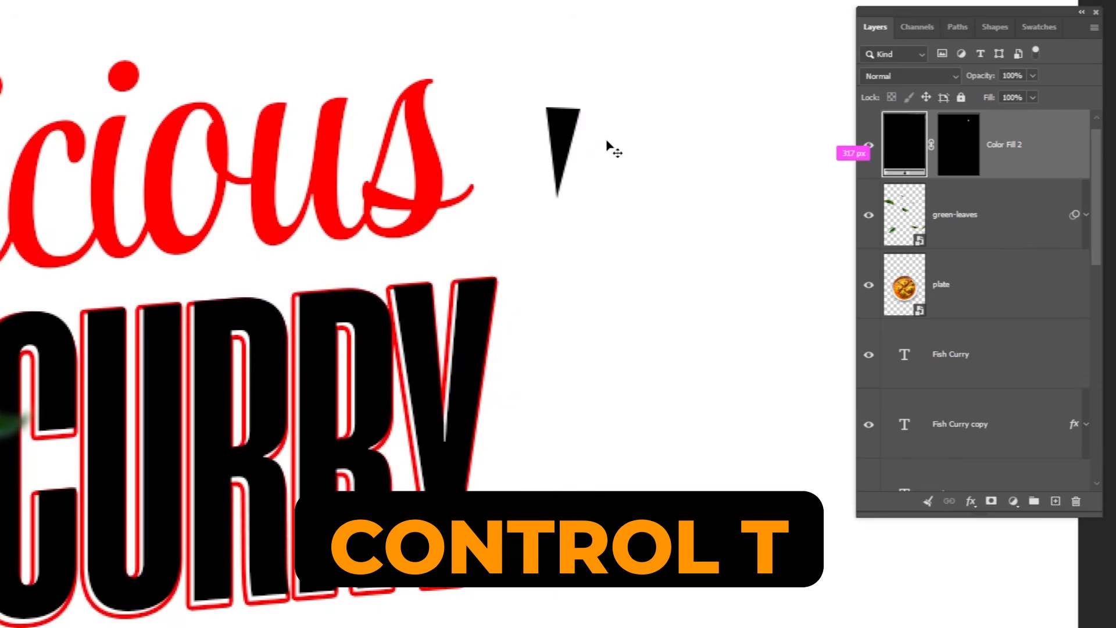
pyautogui.moveTo(615, 97); pyautogui.dragTo(633, 108)
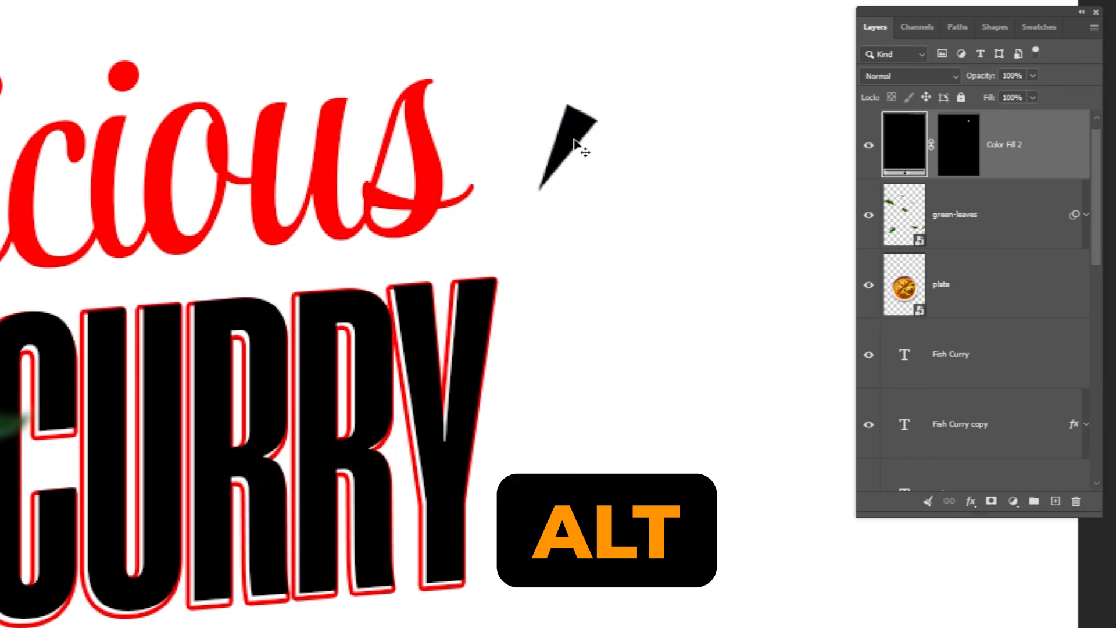
# Duplicate the triangle and rotate the copy into a second, more horizontal accent stroke below it.
pyautogui.moveTo(577, 143); pyautogui.dragTo(632, 279)
pyautogui.hotkey('ctrl', 't')
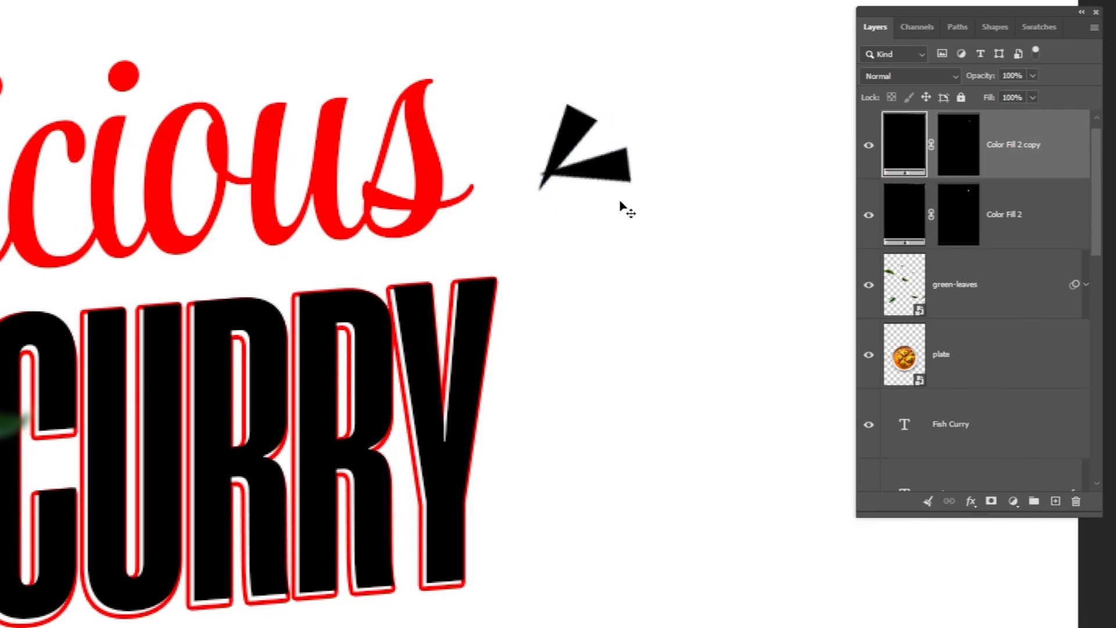
pyautogui.moveTo(621, 203); pyautogui.dragTo(639, 248)
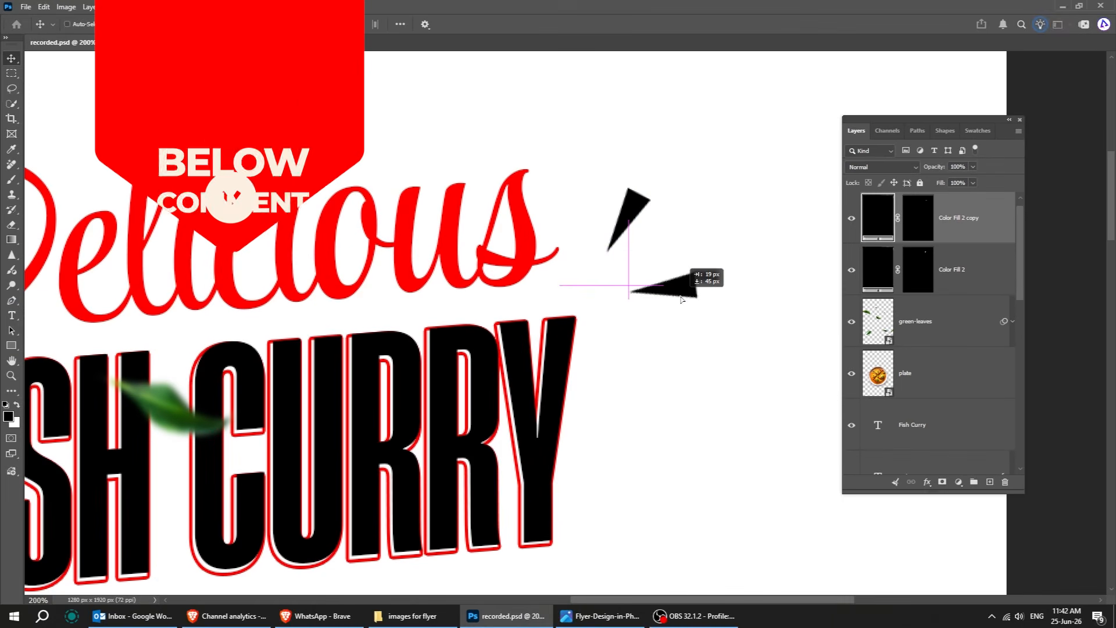
pyautogui.moveTo(681, 299)
pyautogui.mouseDown()
pyautogui.moveTo(707, 345)
pyautogui.moveTo(667, 308)
pyautogui.mouseUp()
pyautogui.hotkey('ctrl', 't')
pyautogui.press('Return')
pyautogui.press('Right')
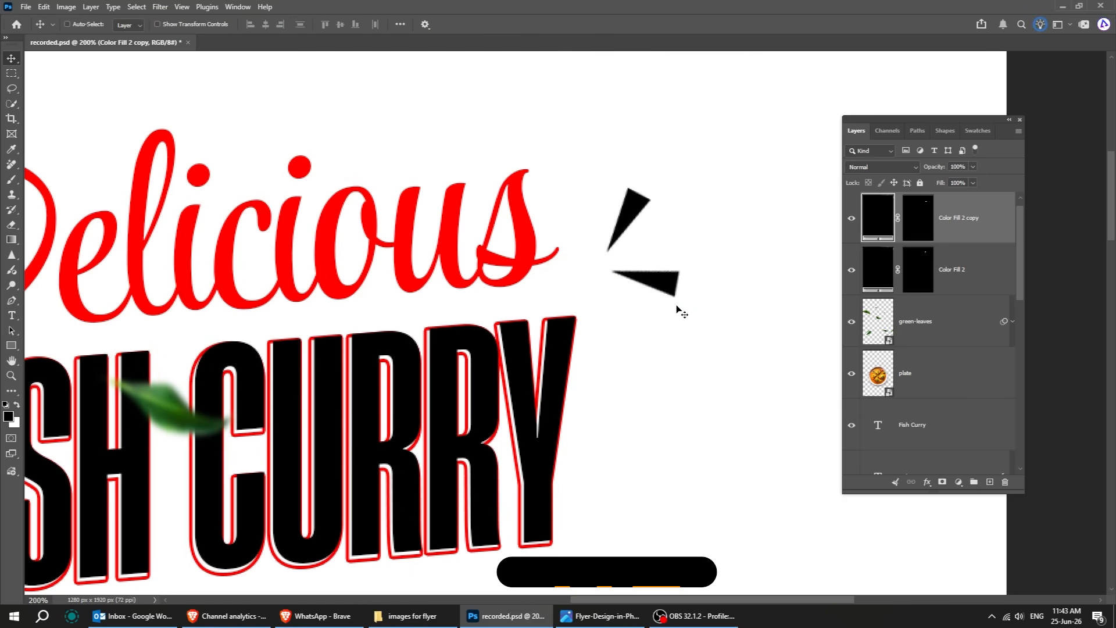
# Duplicate the lower stroke and rotate the new copy into a middle accent stroke between the two.
pyautogui.moveTo(671, 280); pyautogui.dragTo(672, 281)
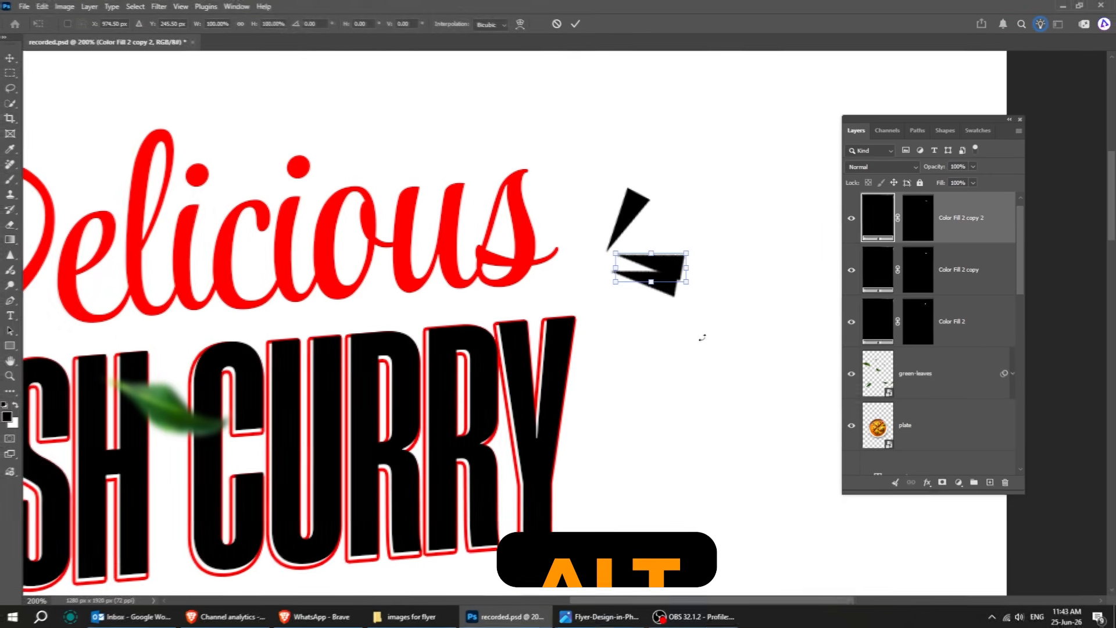
pyautogui.hotkey('ctrl', 't')
pyautogui.moveTo(581, 241); pyautogui.dragTo(663, 263)
pyautogui.press('Return')
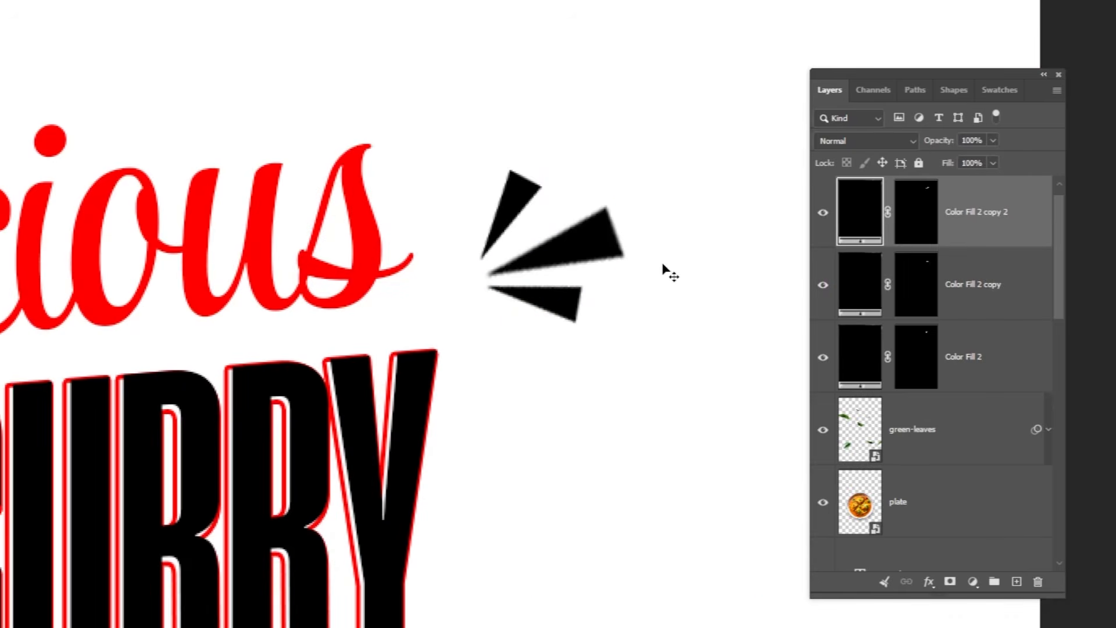
# Change the middle stroke's fill colour to f50606.
pyautogui.doubleClick(864, 211)
pyautogui.write('f50606')
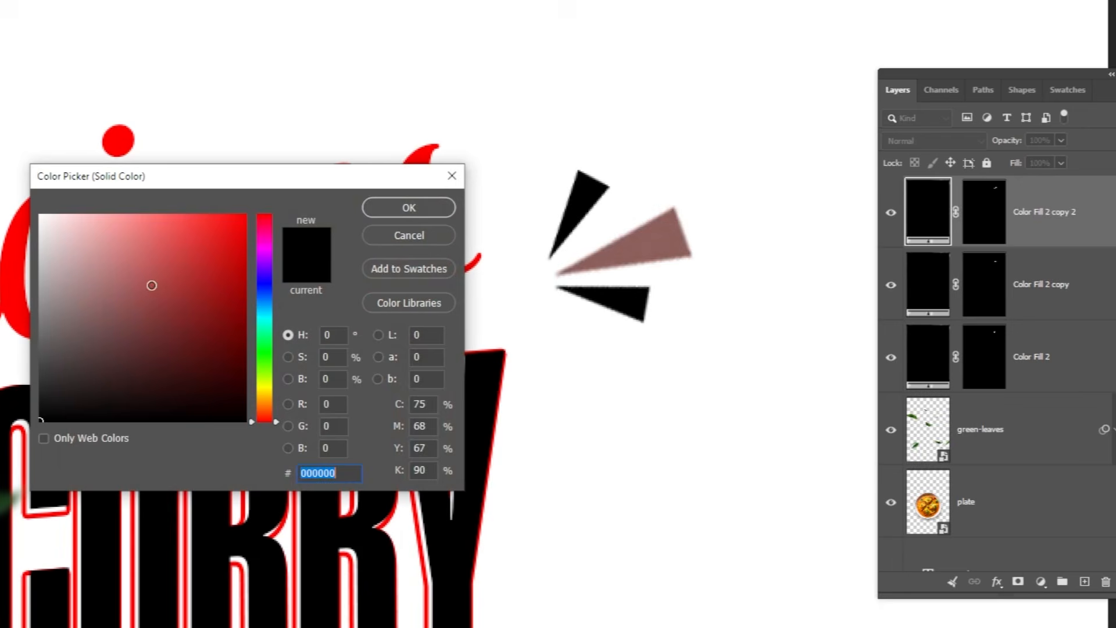
pyautogui.click(383, 214)
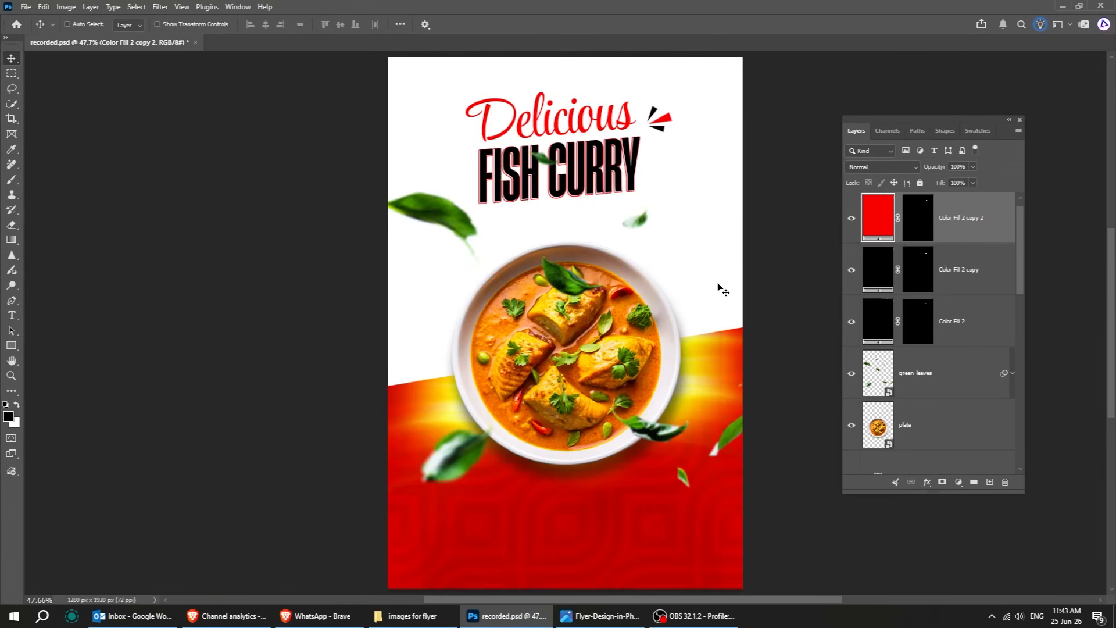
# Fine-tune the red middle stroke's rotation with Free Transform.
pyautogui.hotkey('ctrl', 't')
pyautogui.scroll(4, 669, 119)
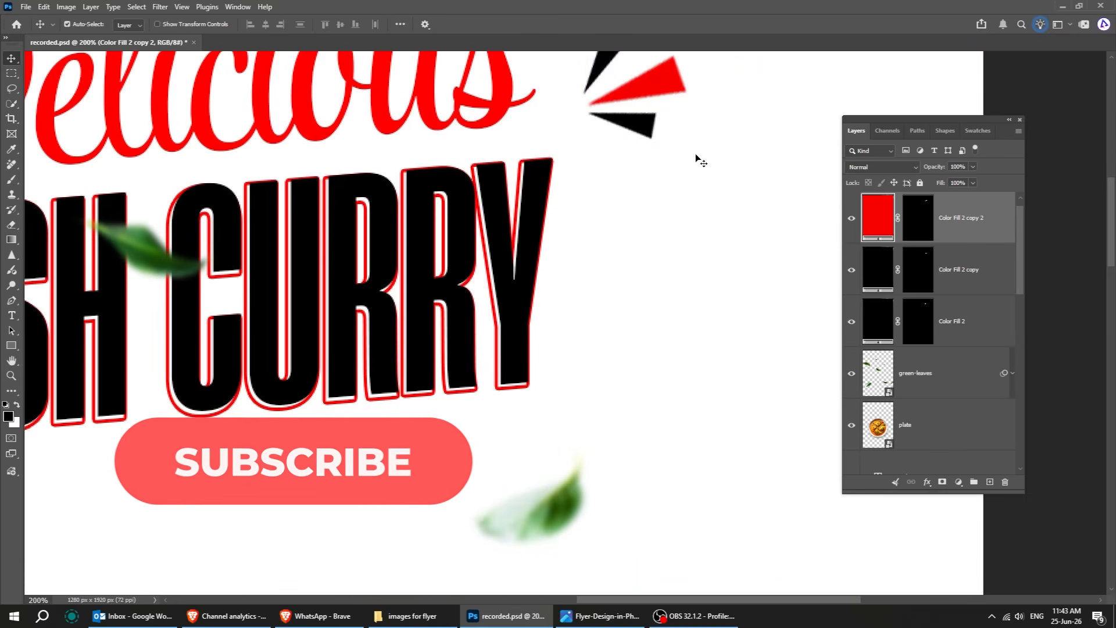
pyautogui.scroll(2, 700, 151)
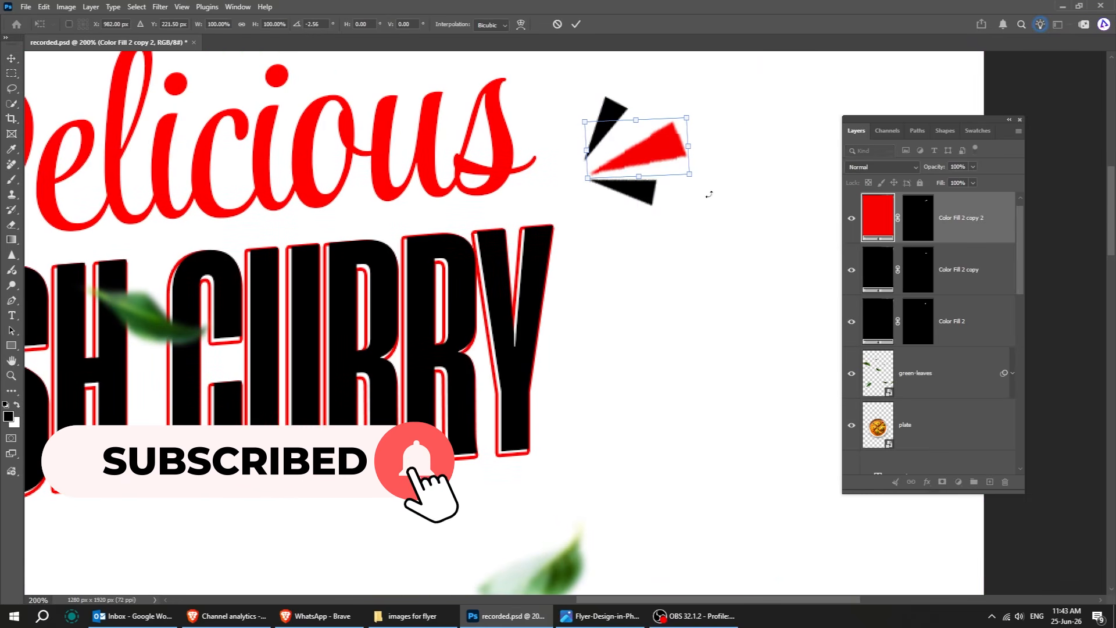
pyautogui.press('Return')
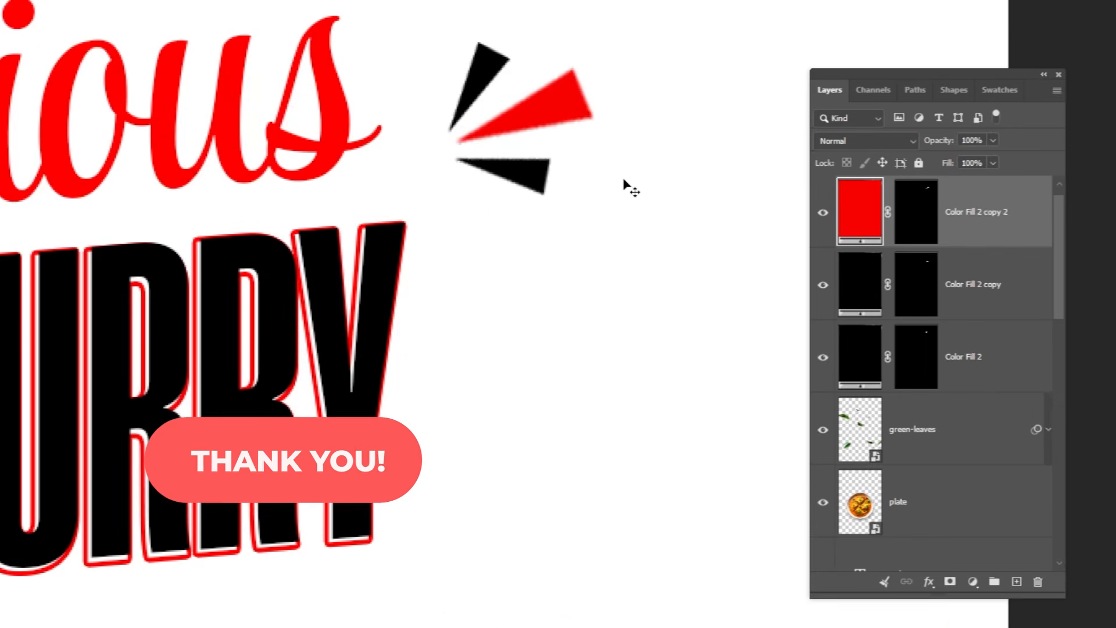
# Select all three accent strokes and duplicate them to the left side of the headline.
pyautogui.keyDown('shift'); pyautogui.click(986, 360); pyautogui.keyUp('shift')
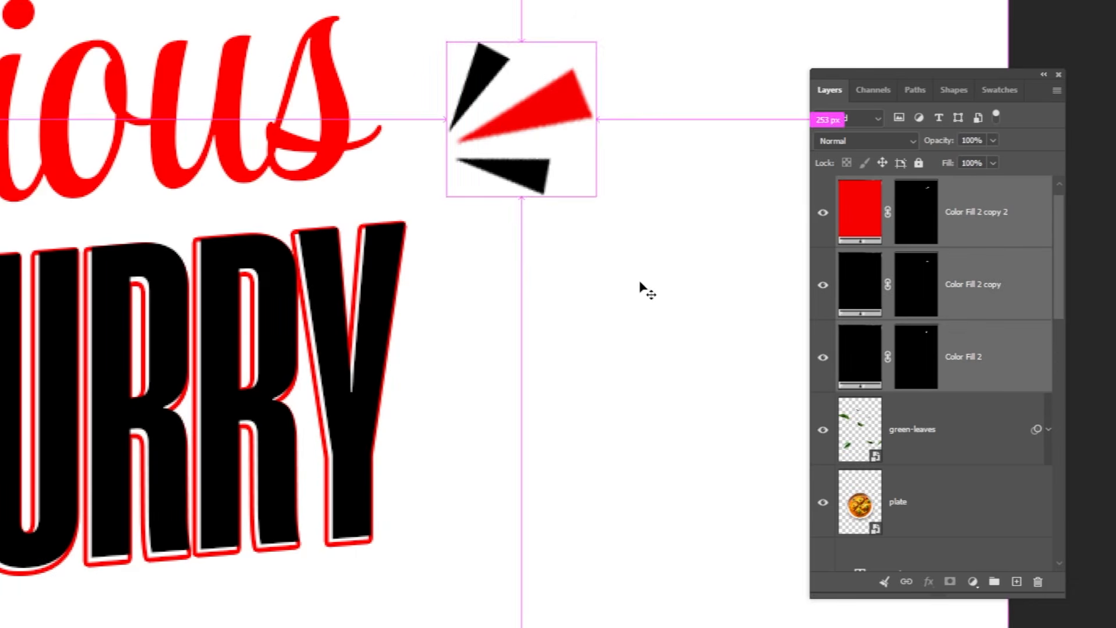
pyautogui.hotkey('ctrl', '0')
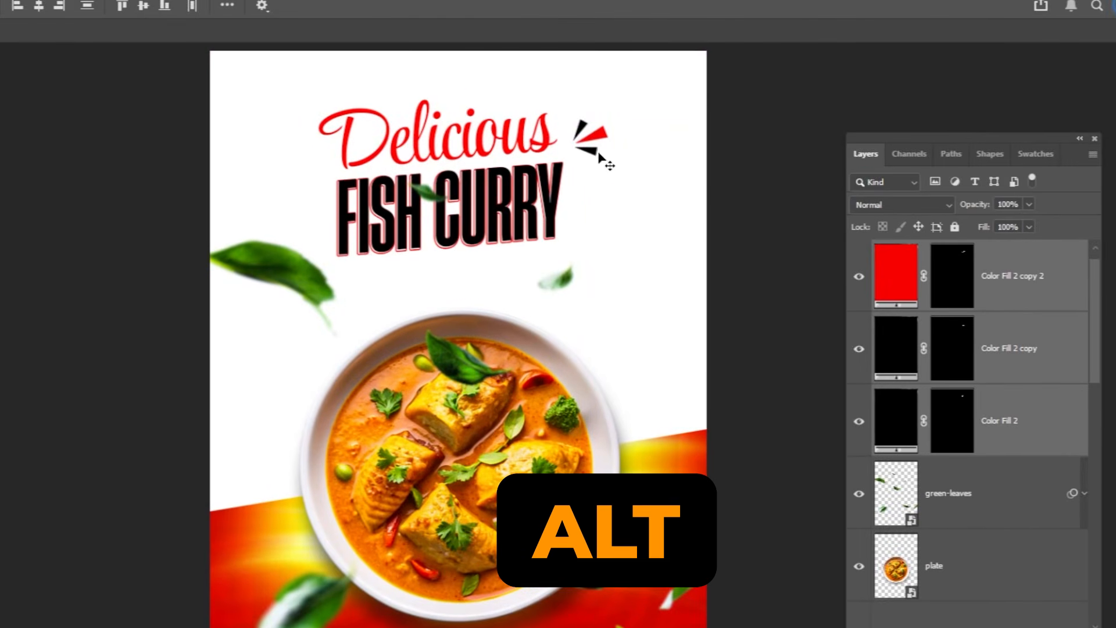
pyautogui.moveTo(592, 147); pyautogui.dragTo(299, 188)
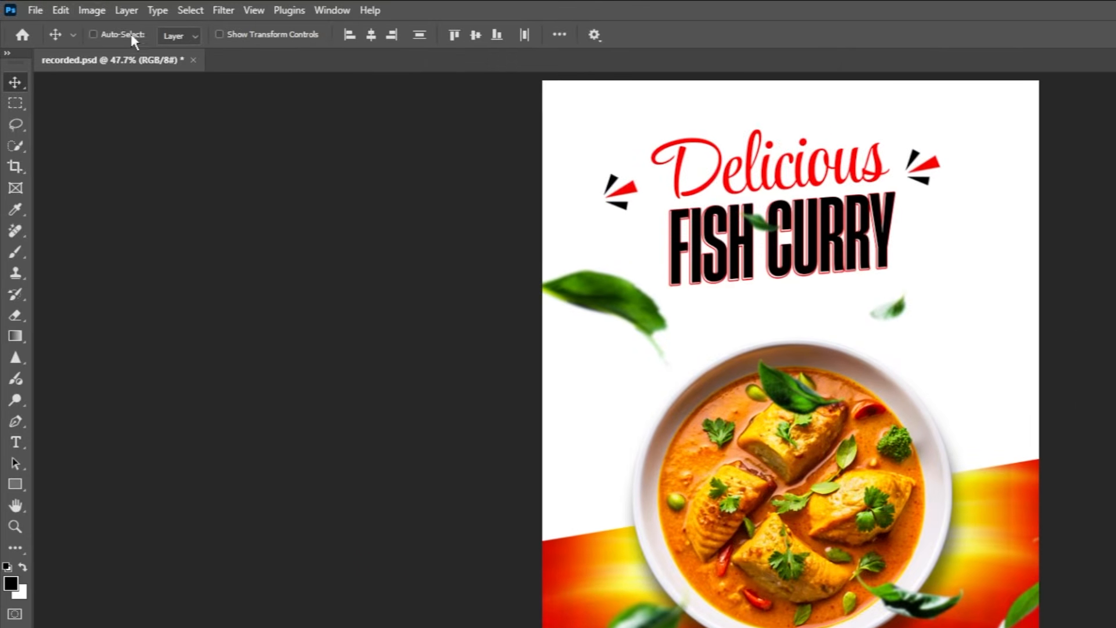
# Flip the duplicated strokes horizontally and position them beside the left end of the headline.
pyautogui.click(60, 10)
pyautogui.moveTo(116, 427)
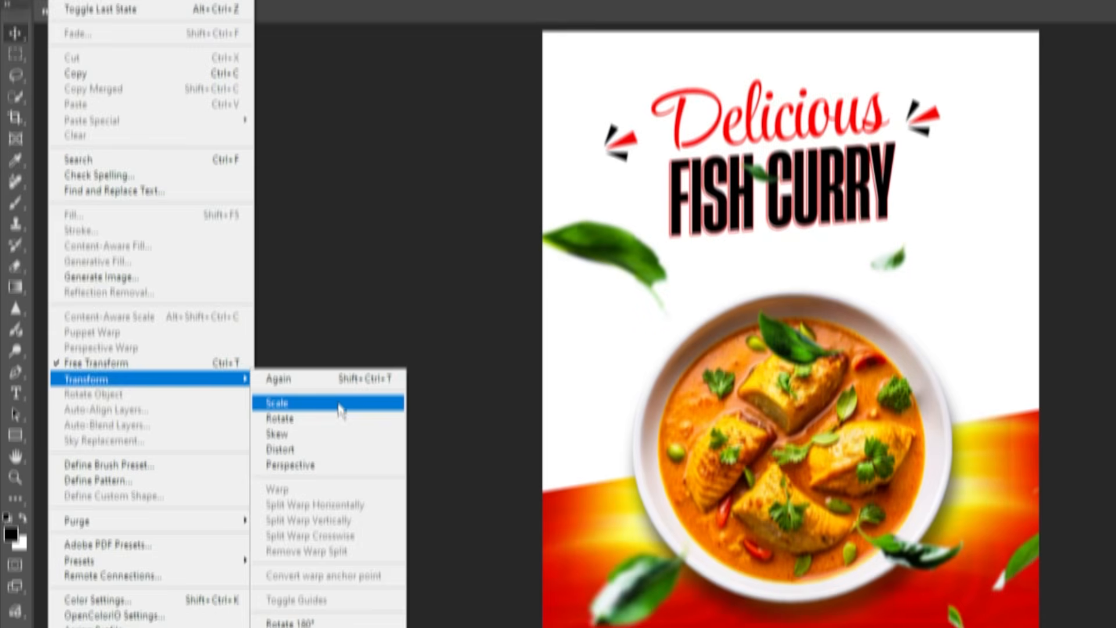
pyautogui.click(372, 588)
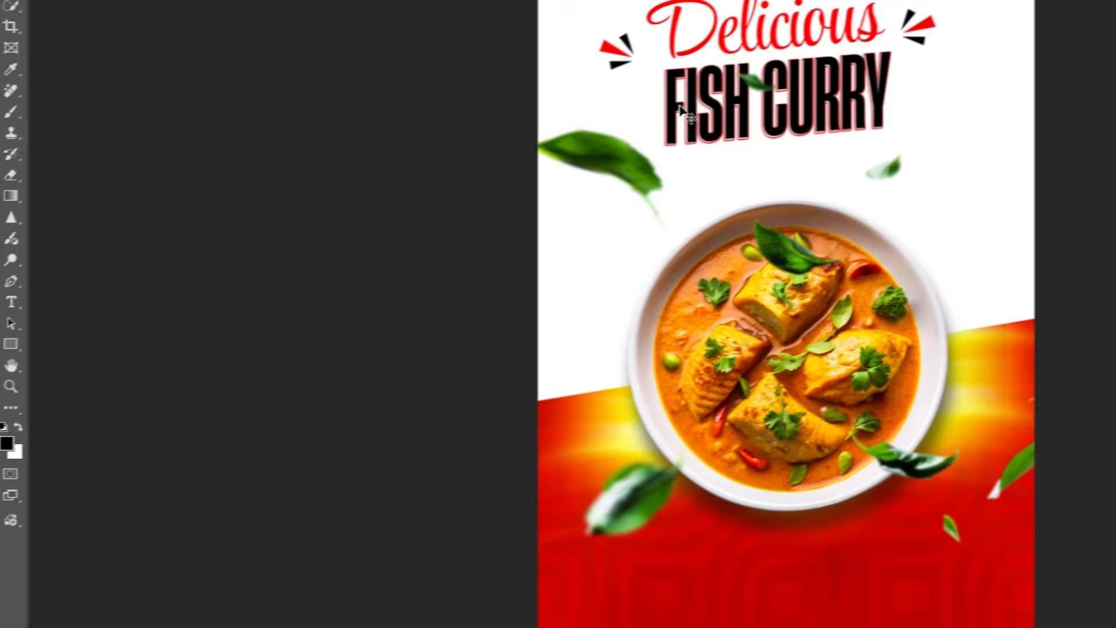
pyautogui.moveTo(668, 104); pyautogui.dragTo(705, 126)
pyautogui.moveTo(342, 206); pyautogui.dragTo(372, 215)
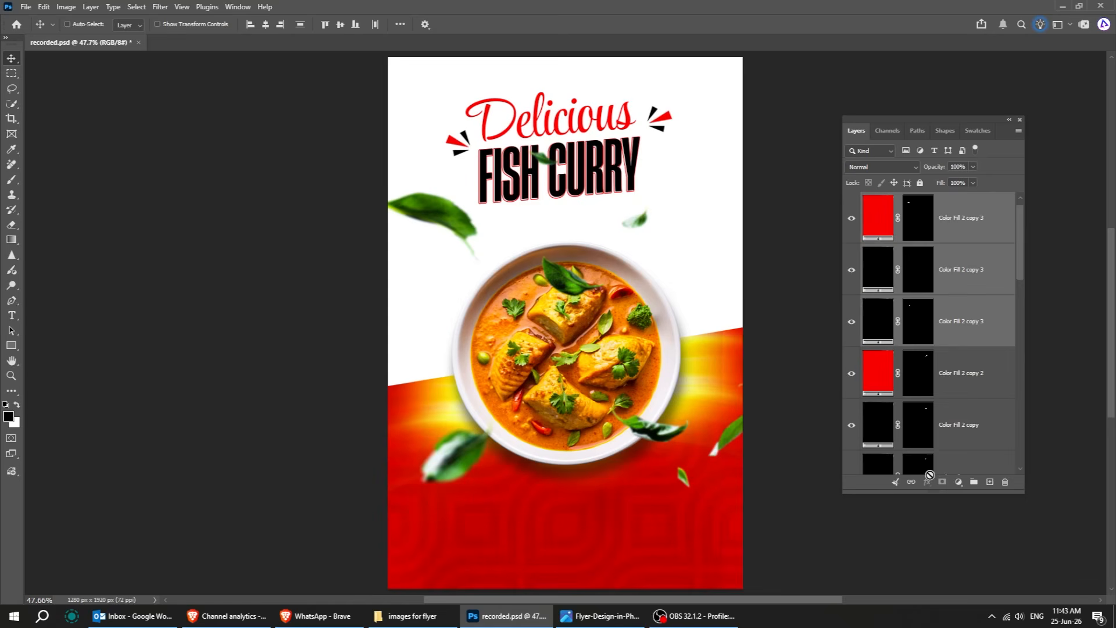
# Select the plate layer and open the Discount PSD from the flyer images folder.
pyautogui.scroll(-2, 919, 594)
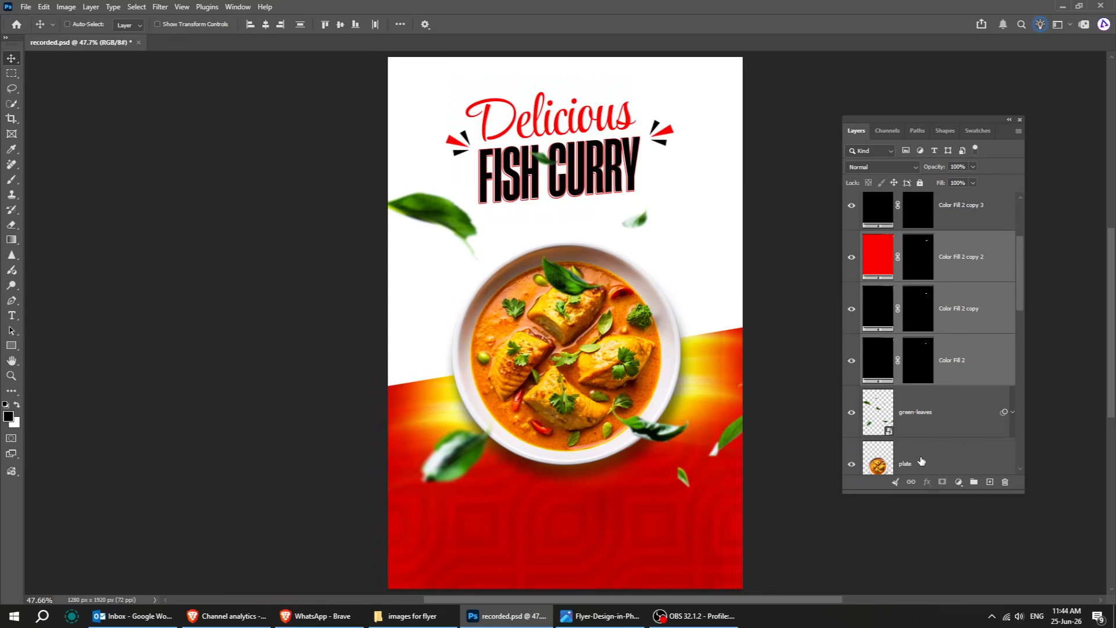
pyautogui.click(921, 461)
pyautogui.click(414, 616)
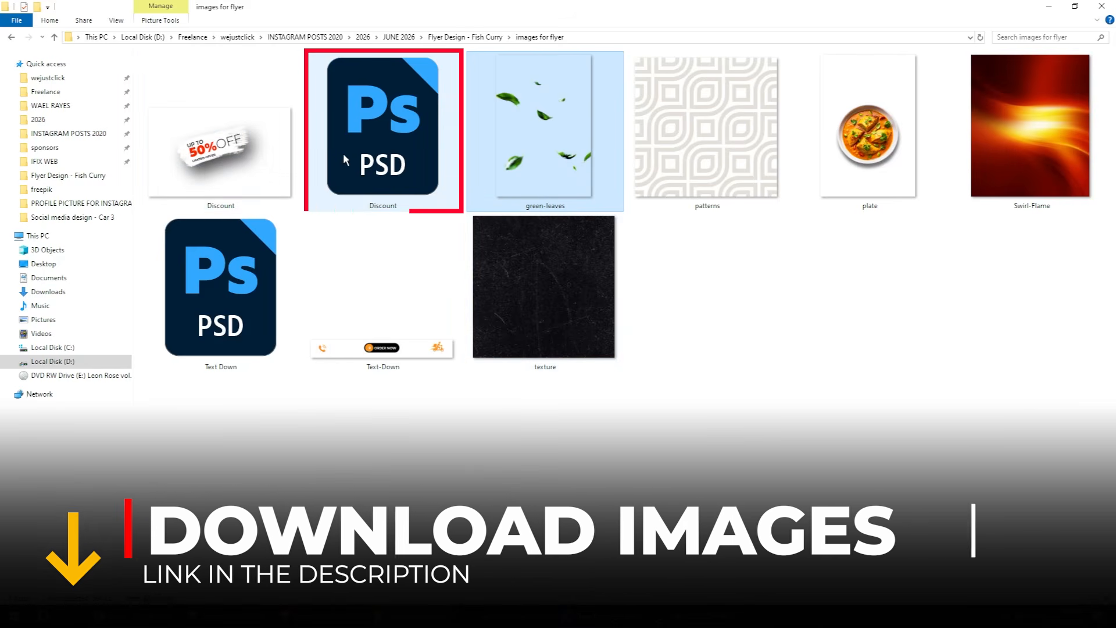
pyautogui.doubleClick(341, 152)
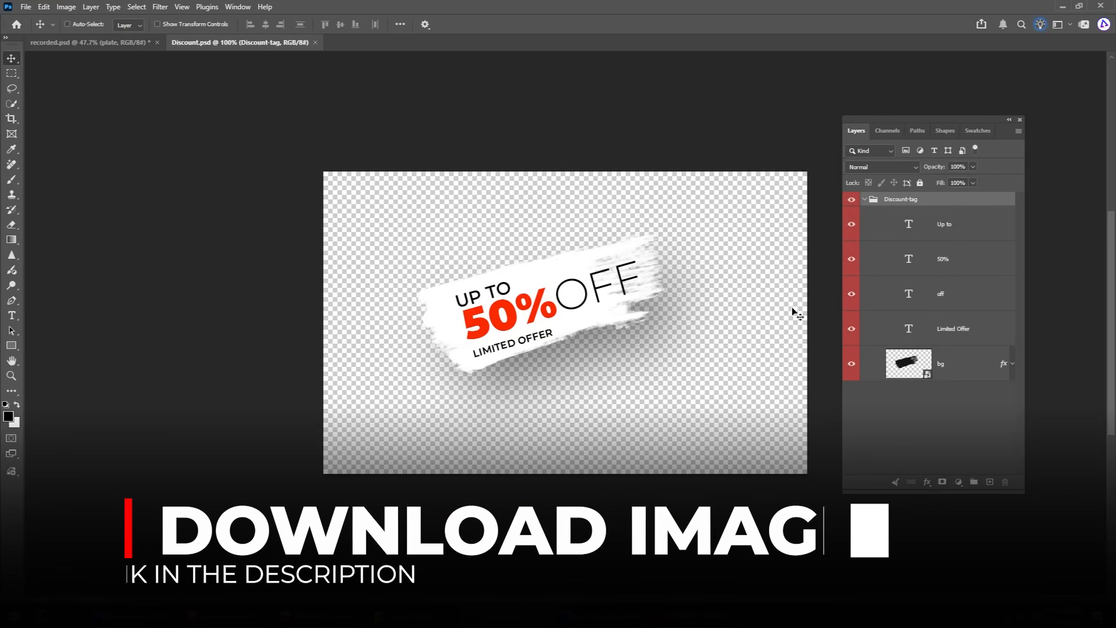
# Bring the Discount-tag group into the flyer and place it at the plate's upper right edge.
pyautogui.click(871, 227)
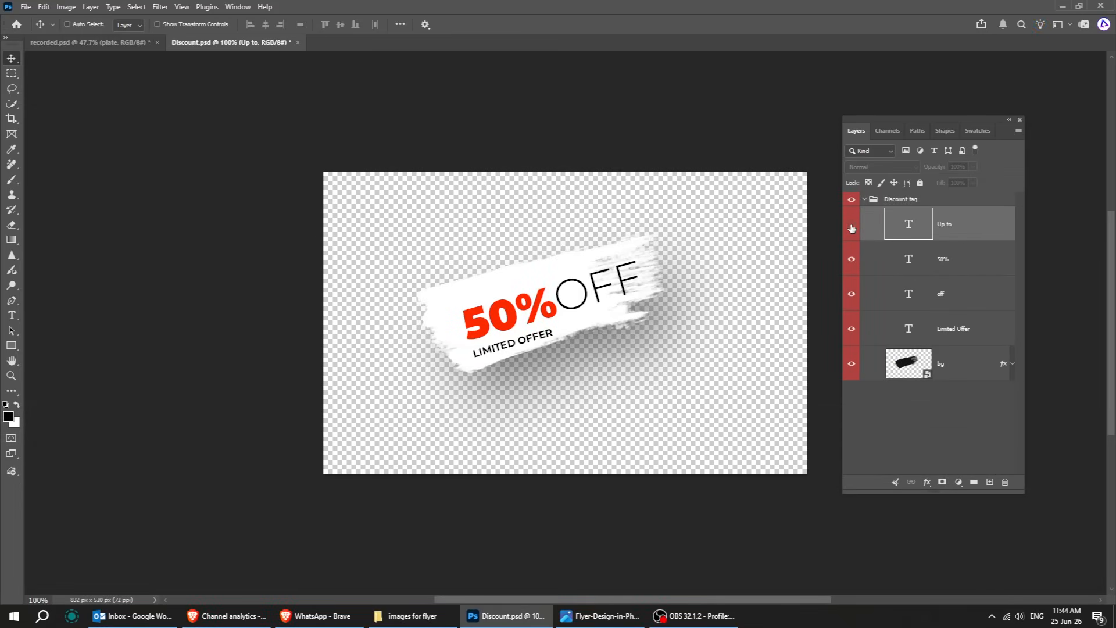
pyautogui.click(851, 225)
pyautogui.click(878, 204)
pyautogui.click(864, 199)
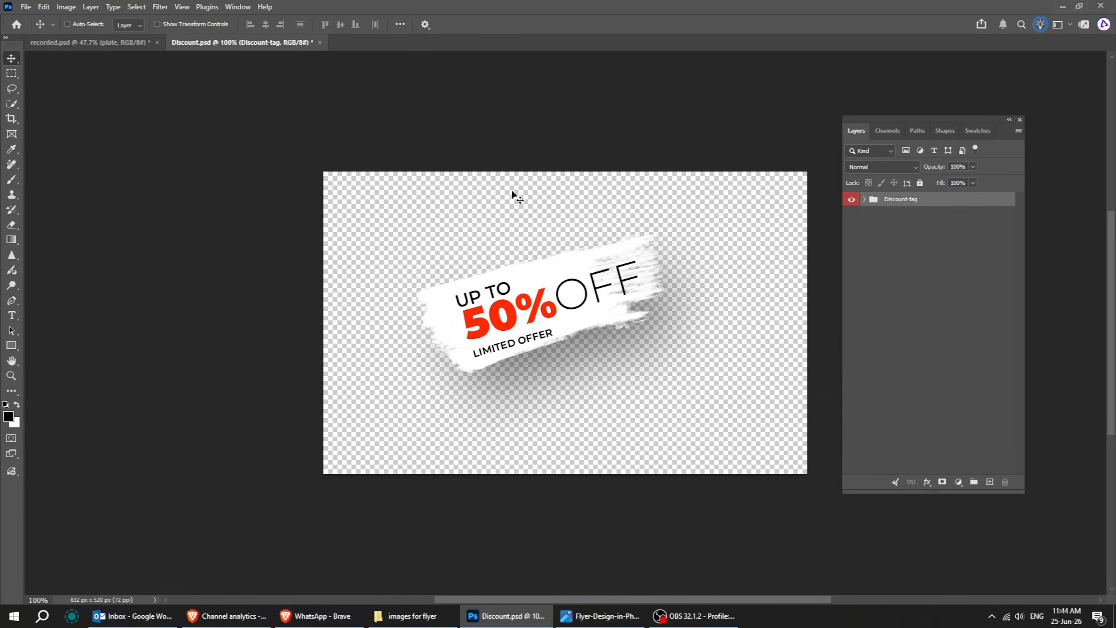
pyautogui.moveTo(492, 297); pyautogui.dragTo(354, 202)
pyautogui.moveTo(629, 321); pyautogui.dragTo(664, 302)
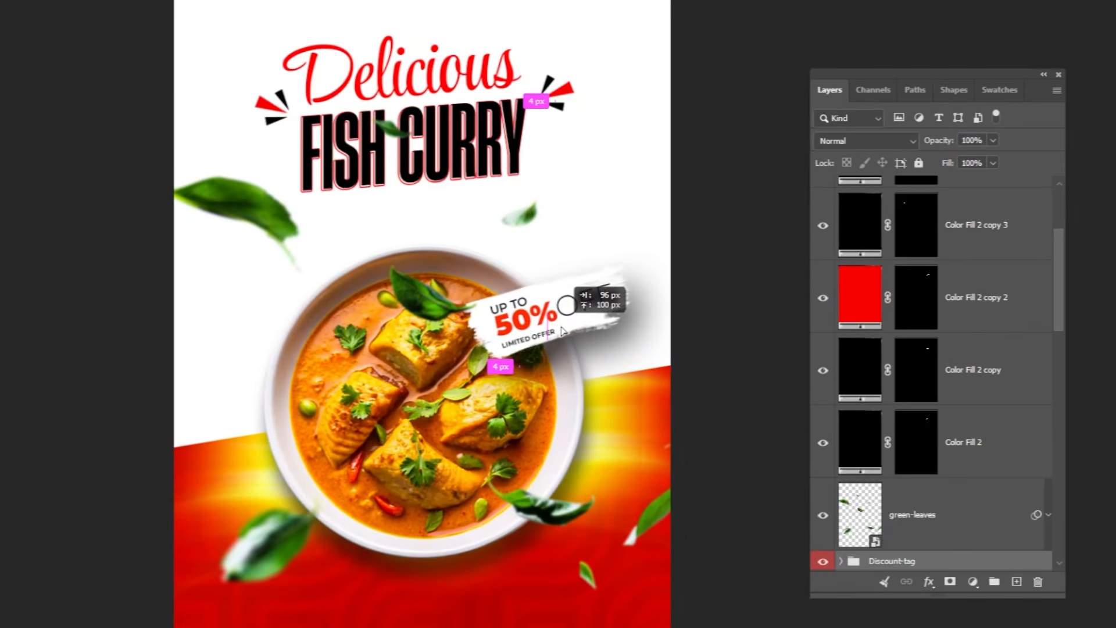
pyautogui.moveTo(562, 332); pyautogui.dragTo(562, 321)
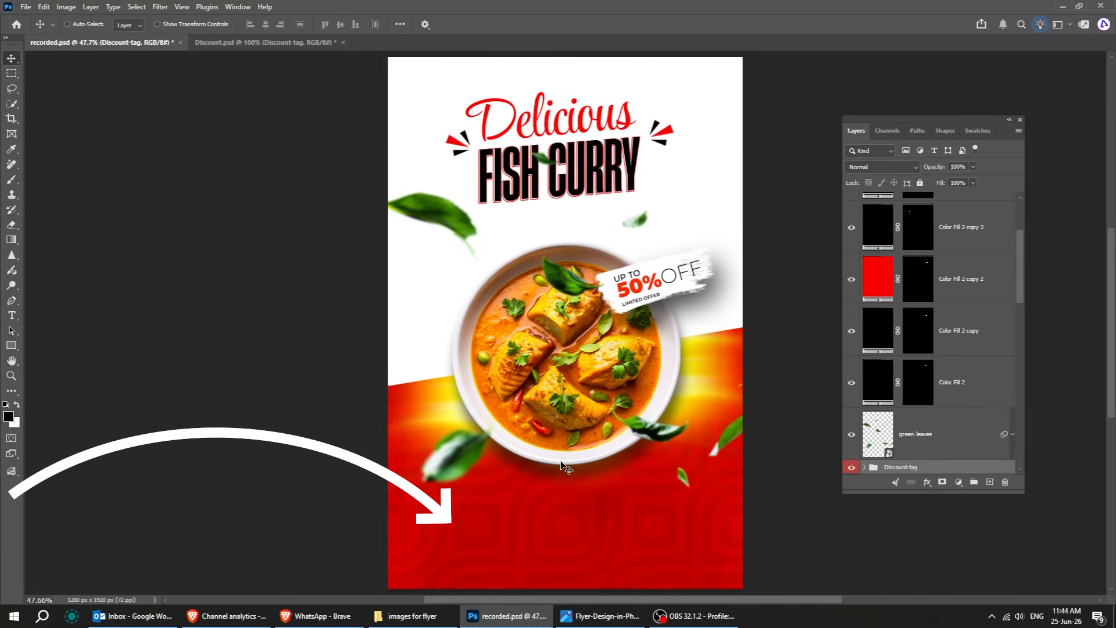
pyautogui.scroll(5, 943, 284)
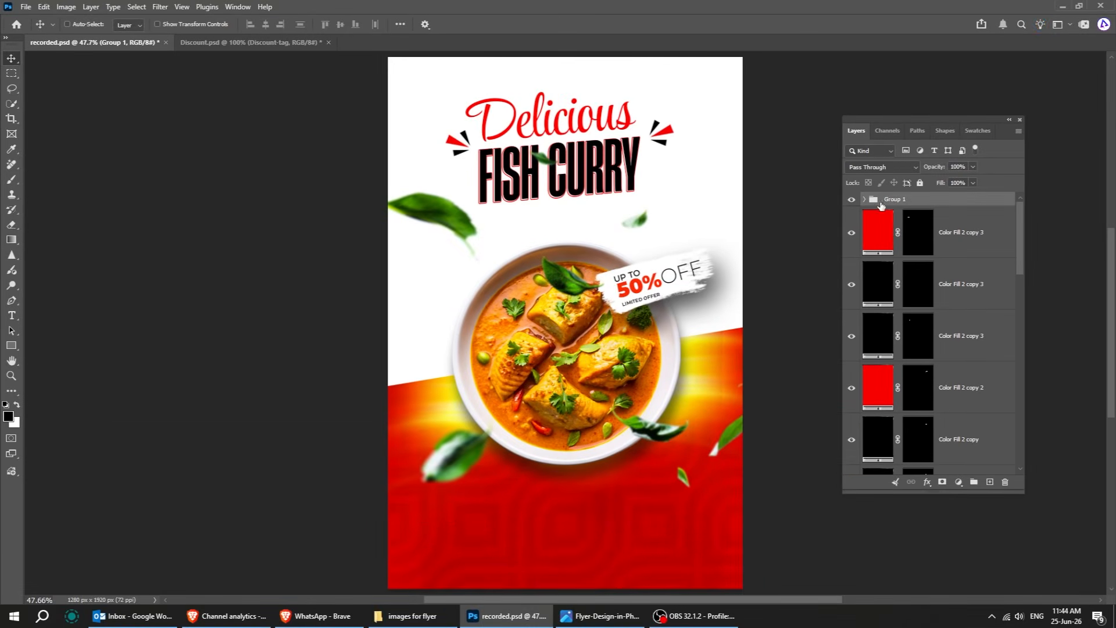
pyautogui.keyDown('ctrl'); pyautogui.click(613, 553); pyautogui.keyUp('ctrl')
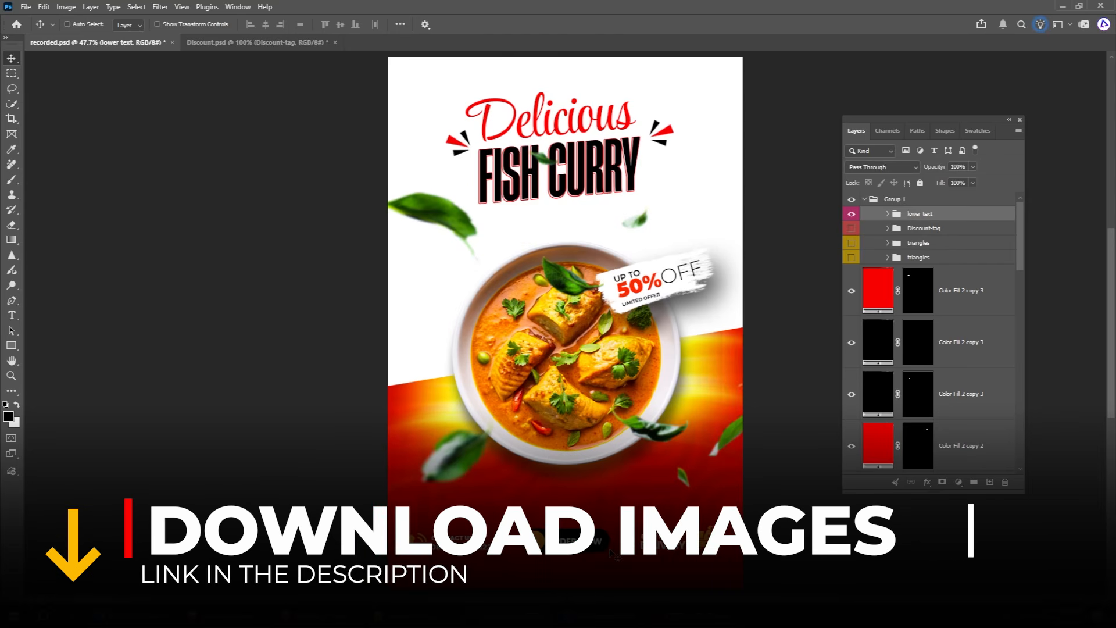
pyautogui.press('t')
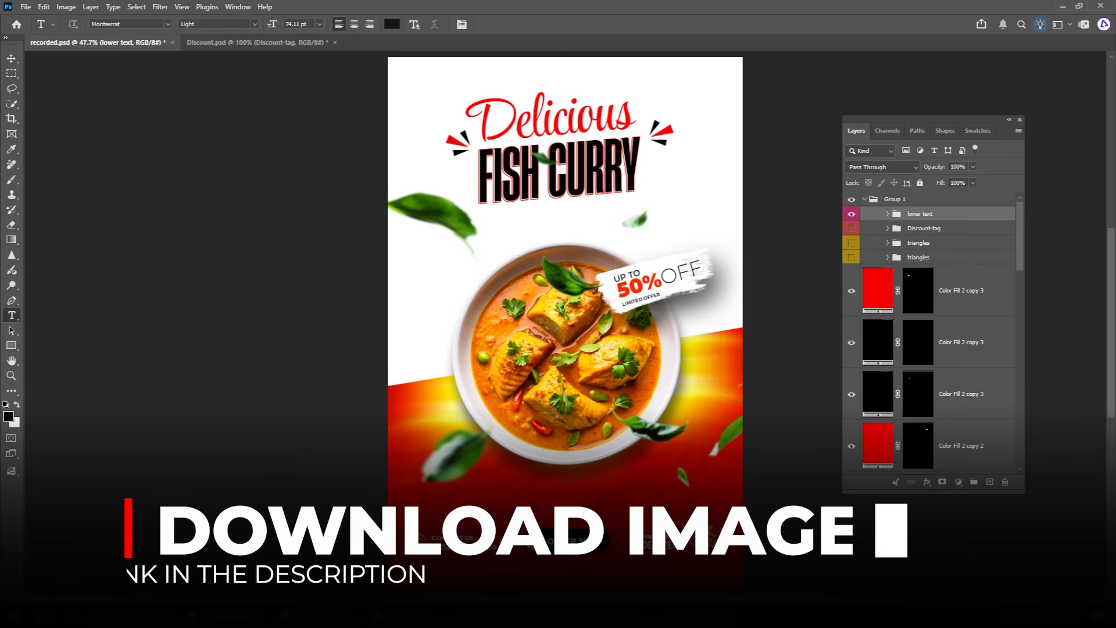
pyautogui.scroll(3, 480, 545)
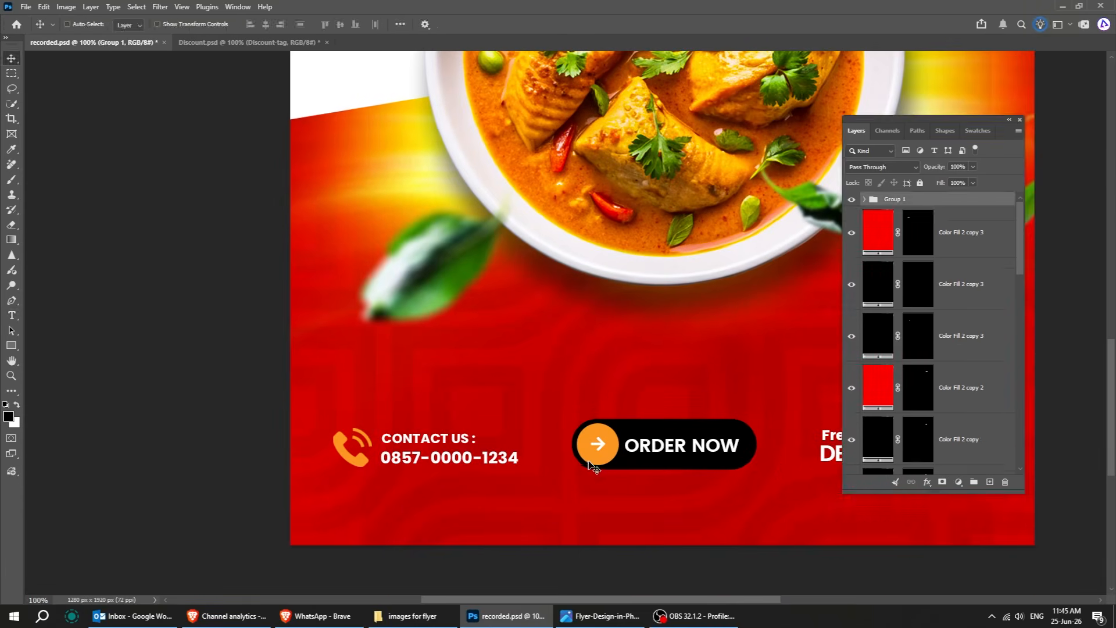
pyautogui.press('Tab')
pyautogui.click(410, 616)
pyautogui.doubleClick(247, 305)
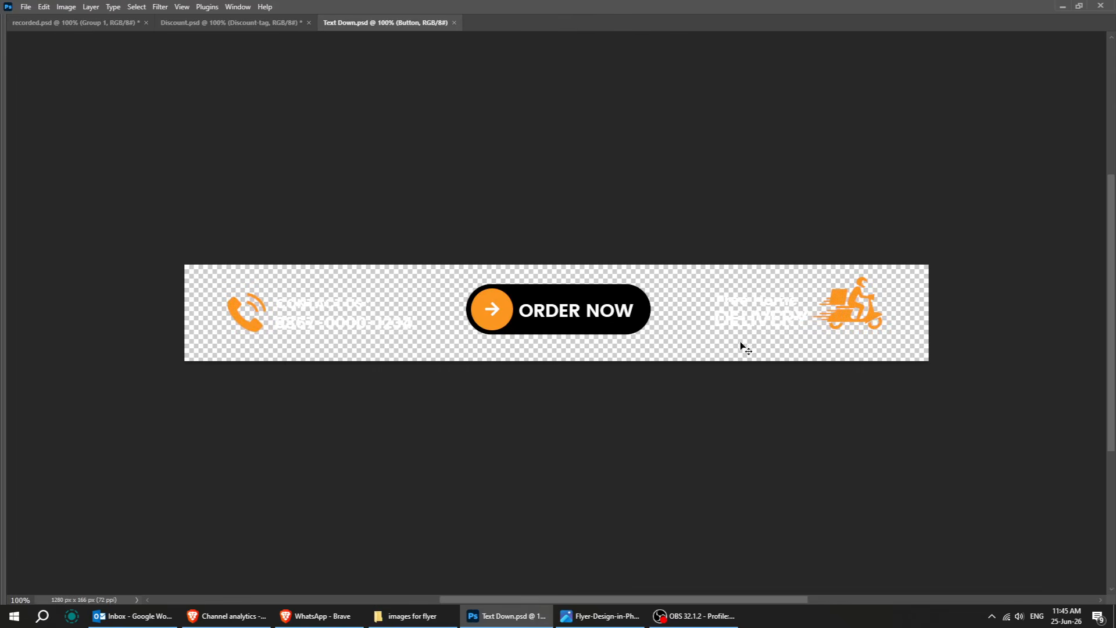
pyautogui.press('Tab')
pyautogui.click(893, 226)
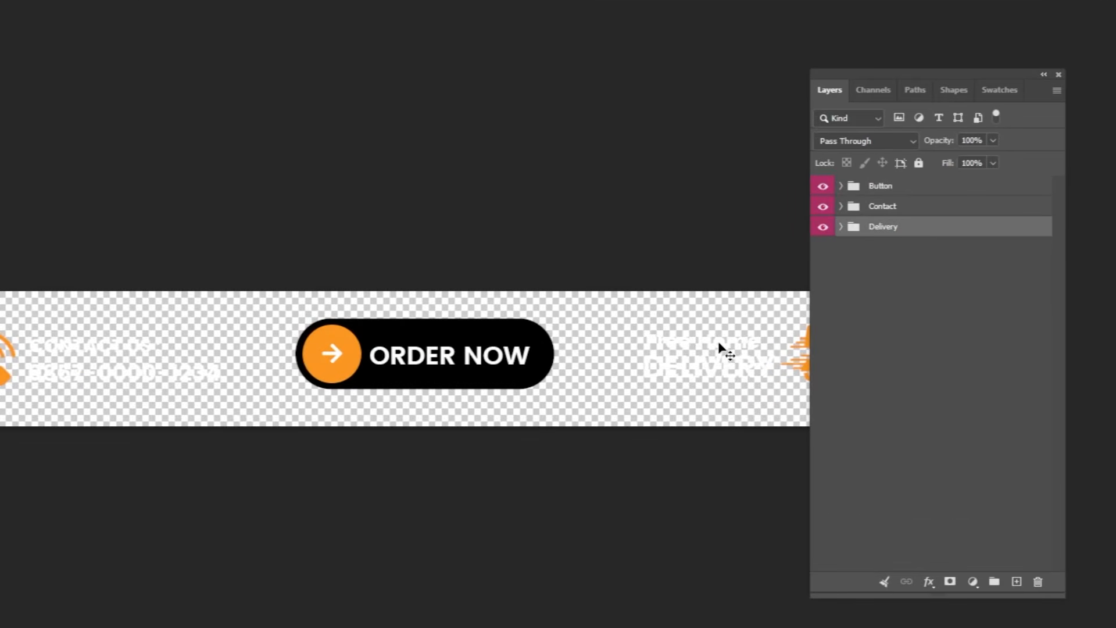
pyautogui.press('Tab')
pyautogui.moveTo(800, 344); pyautogui.dragTo(715, 401)
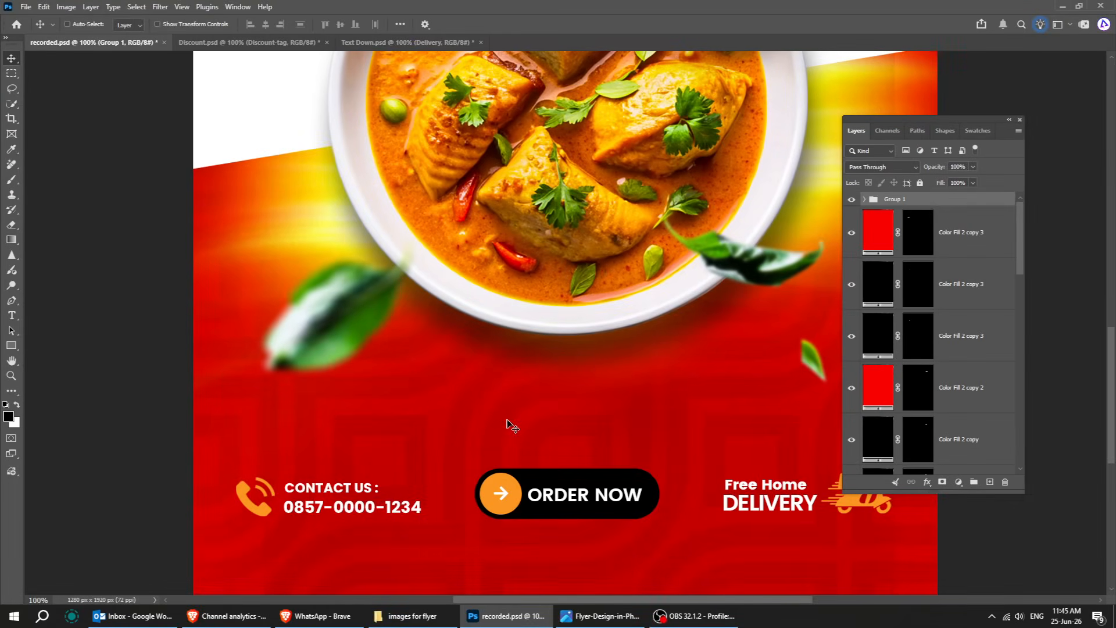
# Add the text MUMBAI'S SPICE HOUSE in the red area above the contact and order row.
pyautogui.press('t')
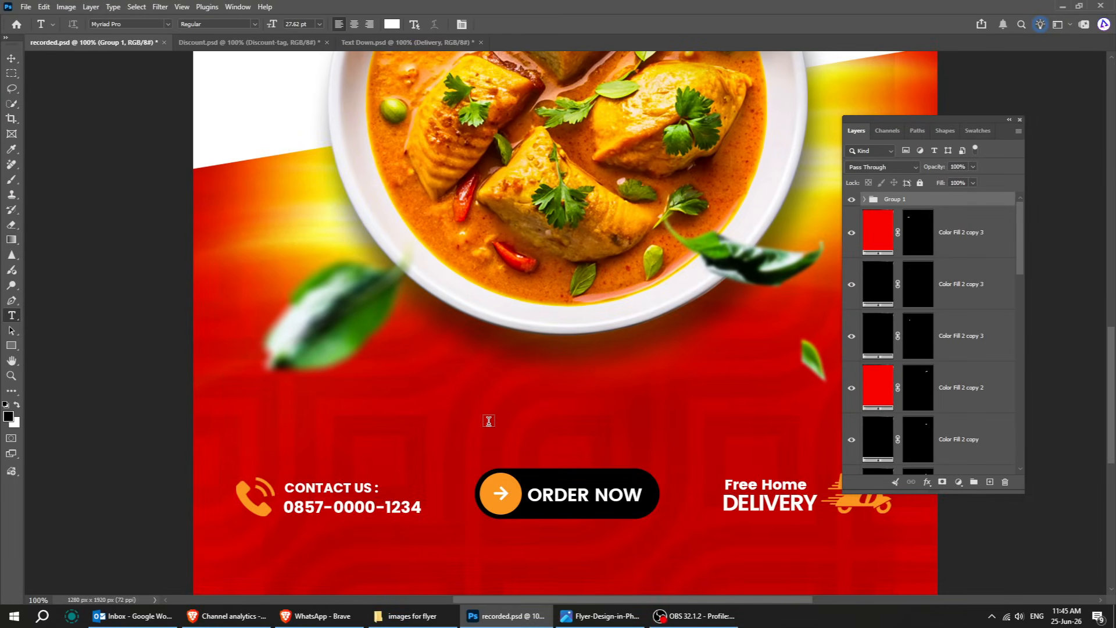
pyautogui.click(489, 414)
pyautogui.write('MU')
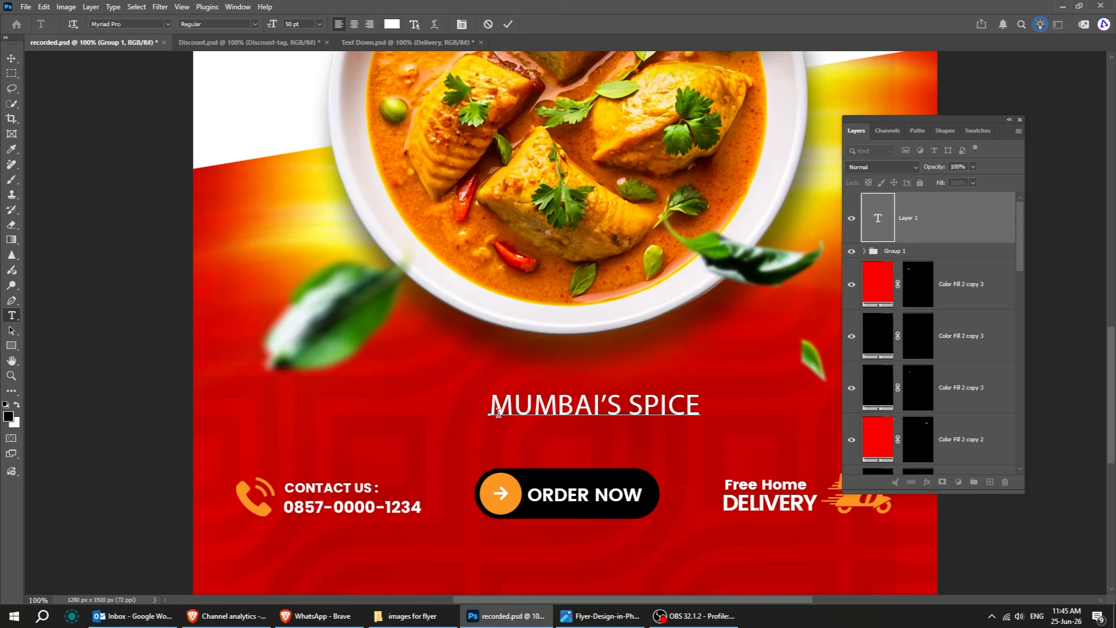
pyautogui.write("MBAI'S SPICE HOUSE")
pyautogui.click(458, 390)
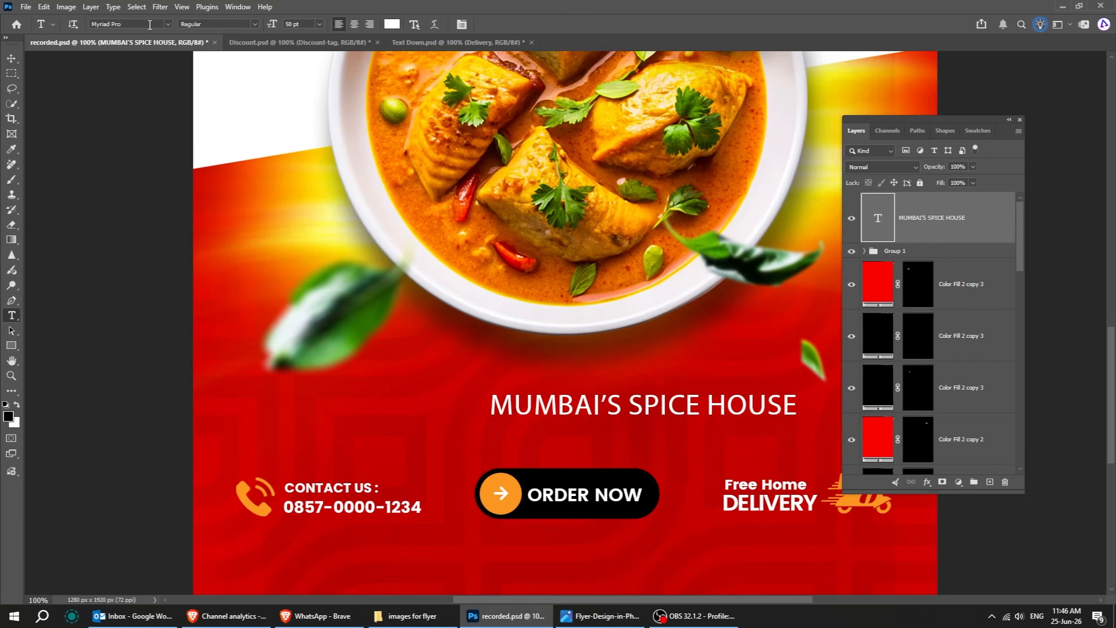
# Set the text's font to Montserrat SemiBold and center-align the paragraph.
pyautogui.click(462, 24)
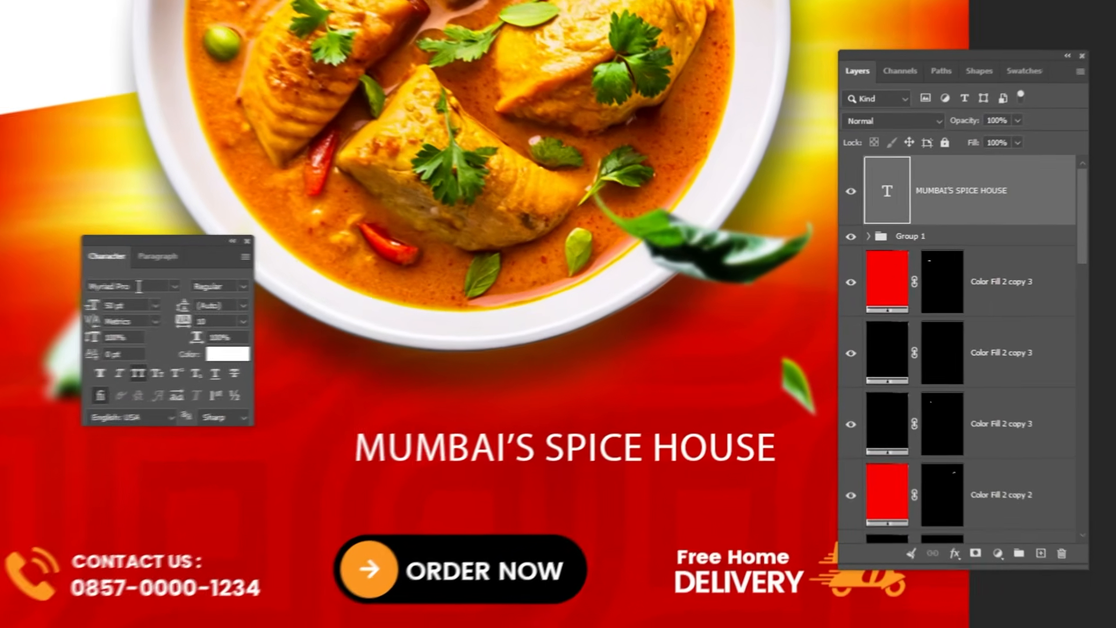
pyautogui.write('MONTSE')
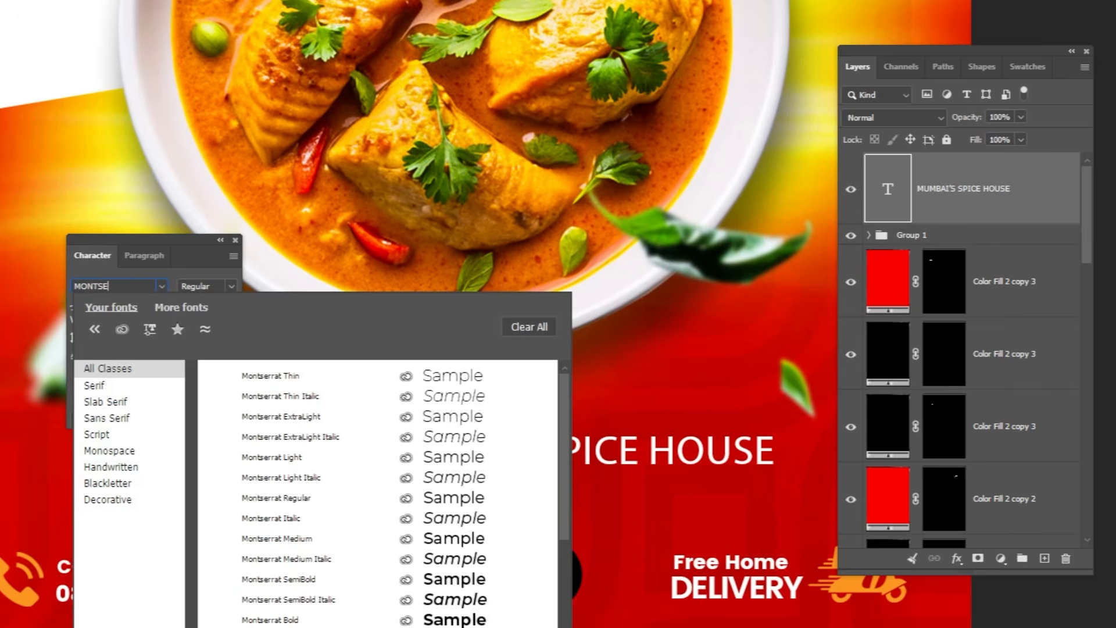
pyautogui.press('Down')
pyautogui.press('Down')
pyautogui.press('Down')
pyautogui.press('Down')
pyautogui.press('Down')
pyautogui.press('Down')
pyautogui.press('Down')
pyautogui.press('Down')
pyautogui.press('Down')
pyautogui.press('Down')
pyautogui.press('Down')
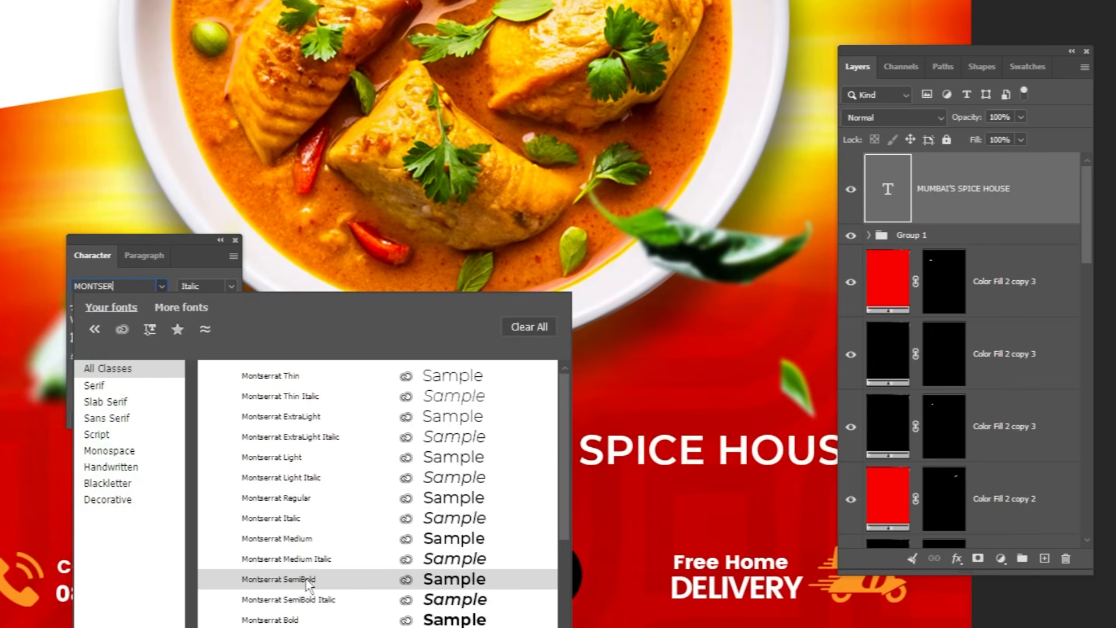
pyautogui.press('Return')
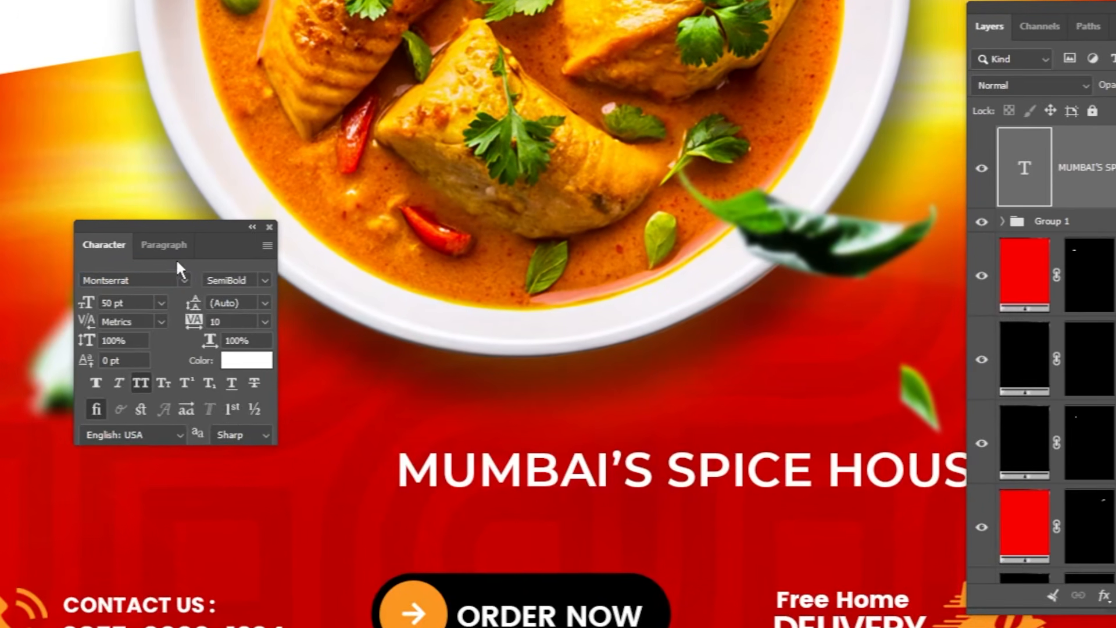
pyautogui.click(143, 255)
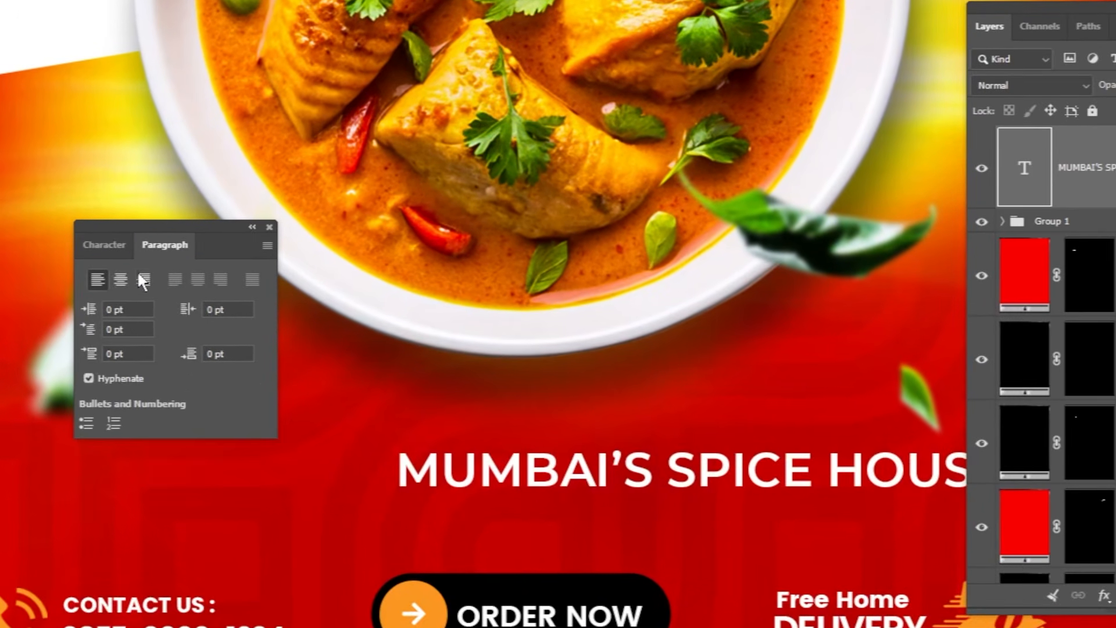
pyautogui.click(121, 279)
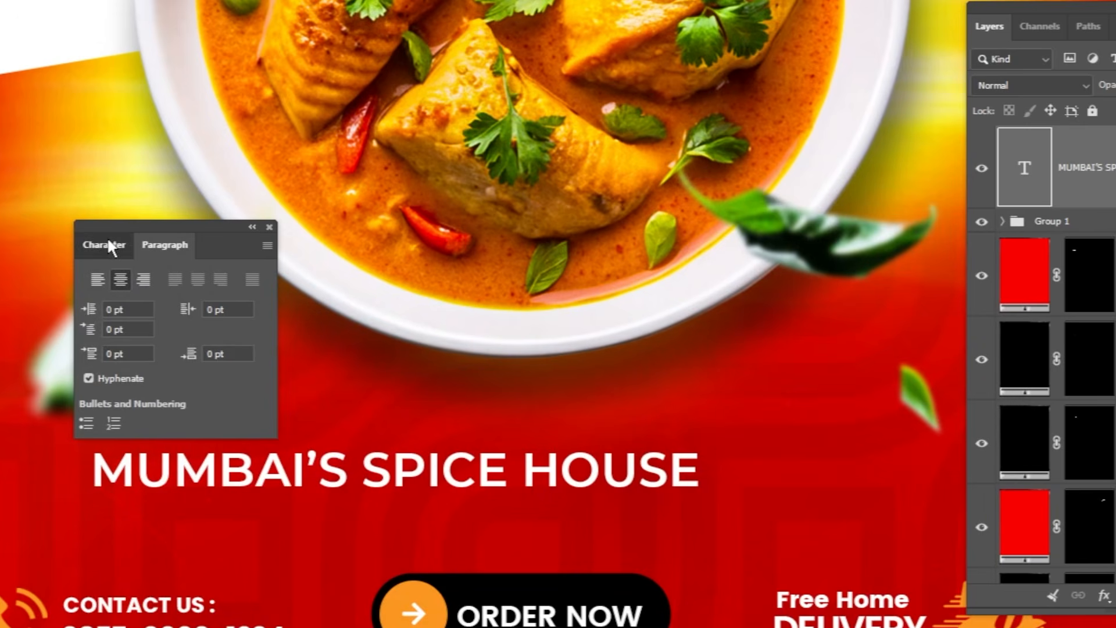
# Set the text size to 30 pt and the tracking to 150, then close the Character panel.
pyautogui.click(107, 243)
pyautogui.moveTo(129, 303); pyautogui.dragTo(46, 294)
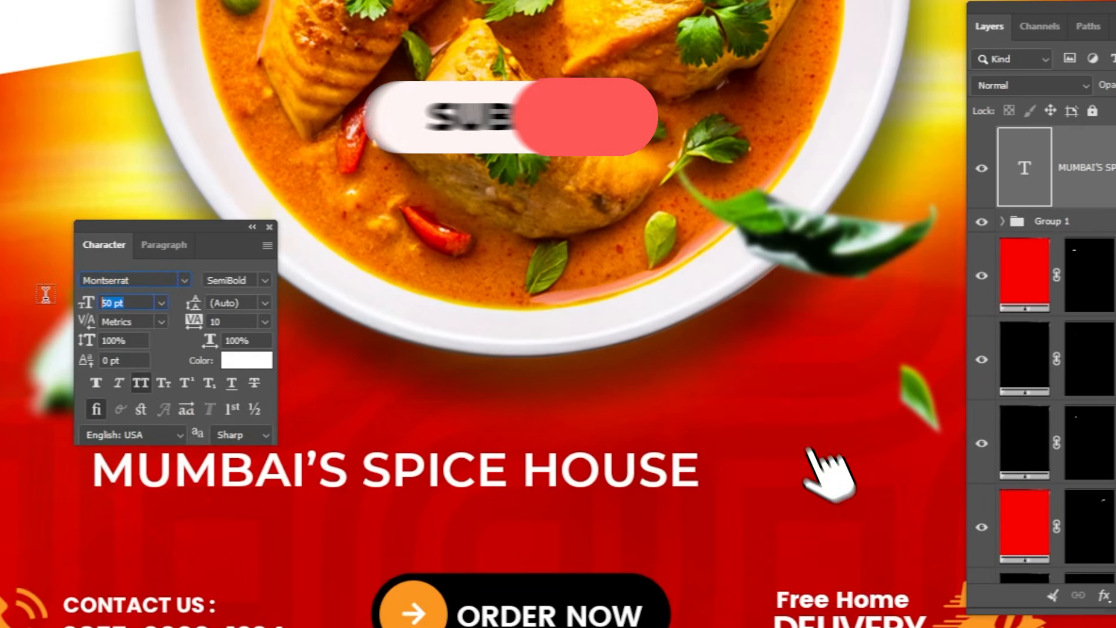
pyautogui.write('30')
pyautogui.press('Return')
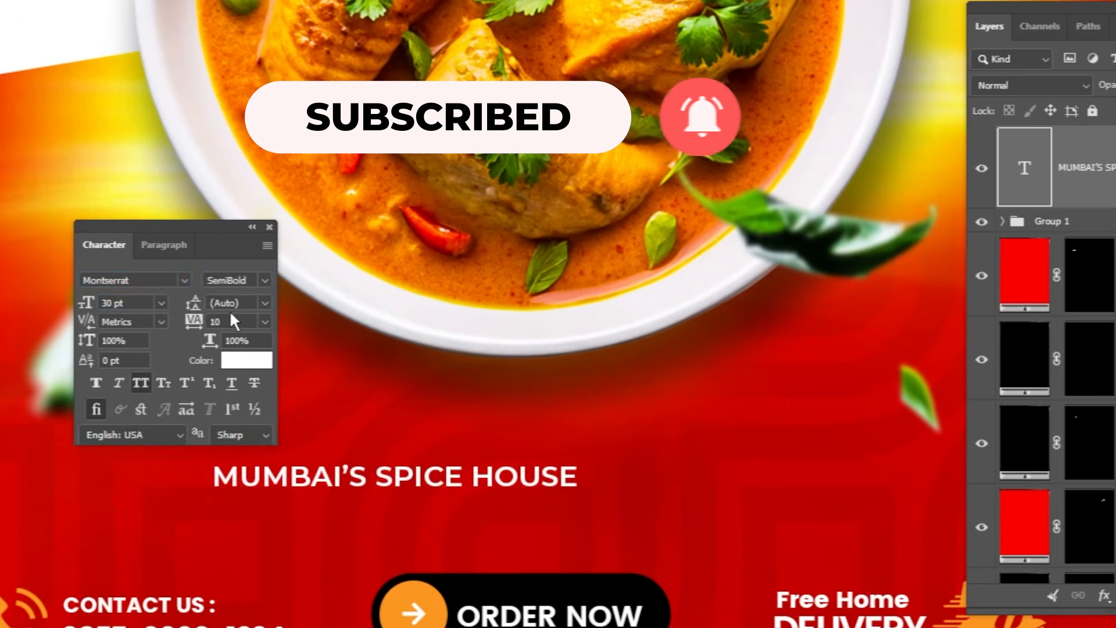
pyautogui.doubleClick(229, 321)
pyautogui.write('150')
pyautogui.press('Return')
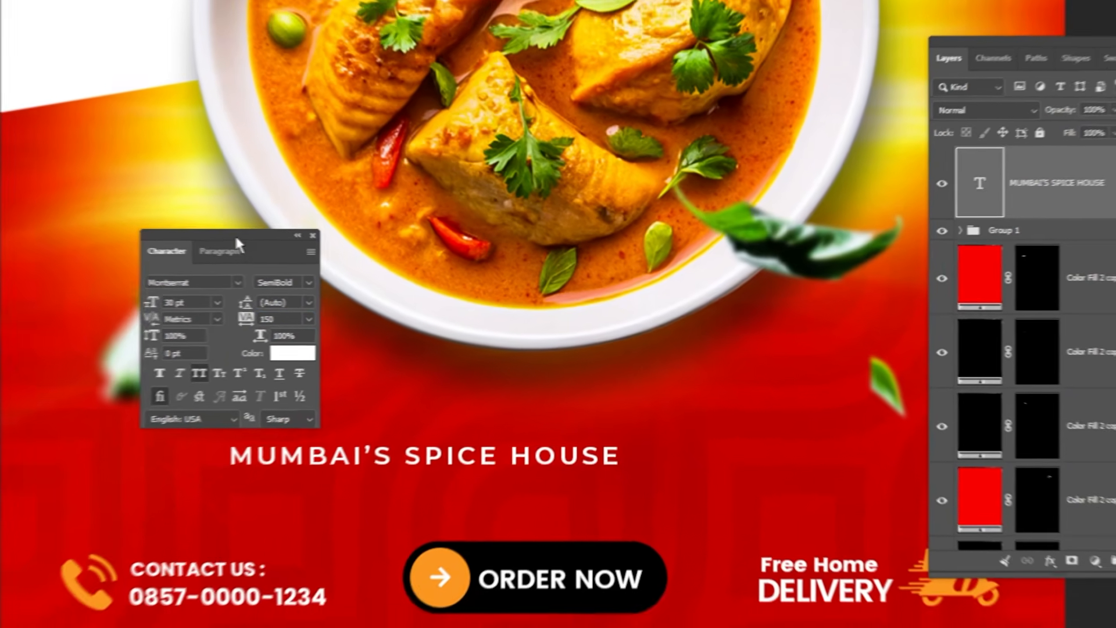
pyautogui.moveTo(189, 226); pyautogui.dragTo(192, 212)
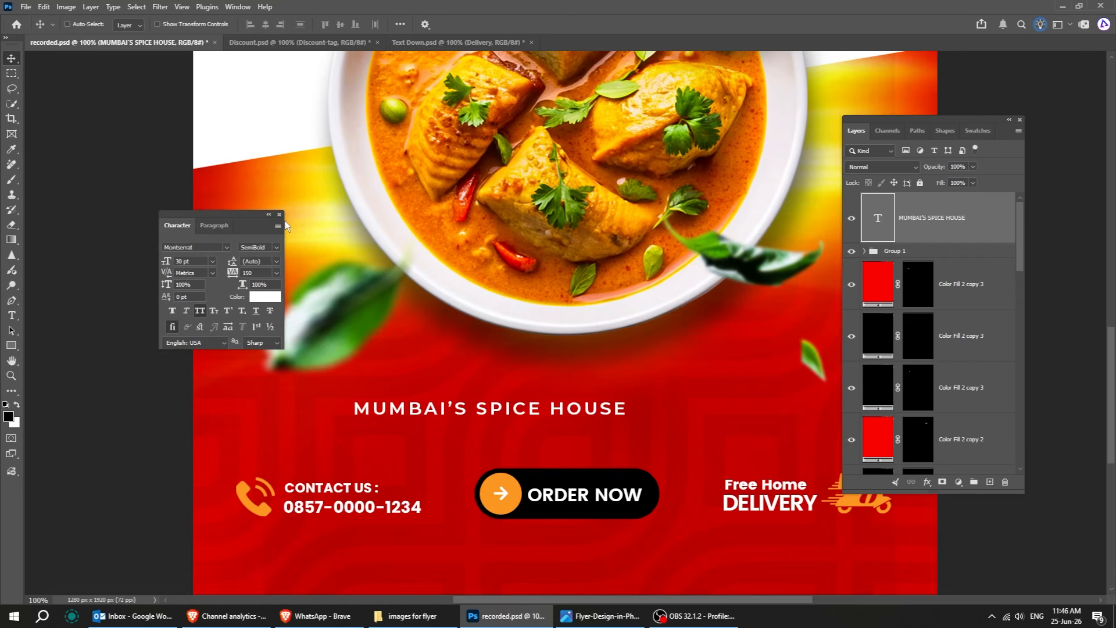
pyautogui.click(279, 214)
# Center the MUMBAI'S SPICE HOUSE text horizontally on the canvas using a full-canvas selection, then deselect.
pyautogui.click(136, 7)
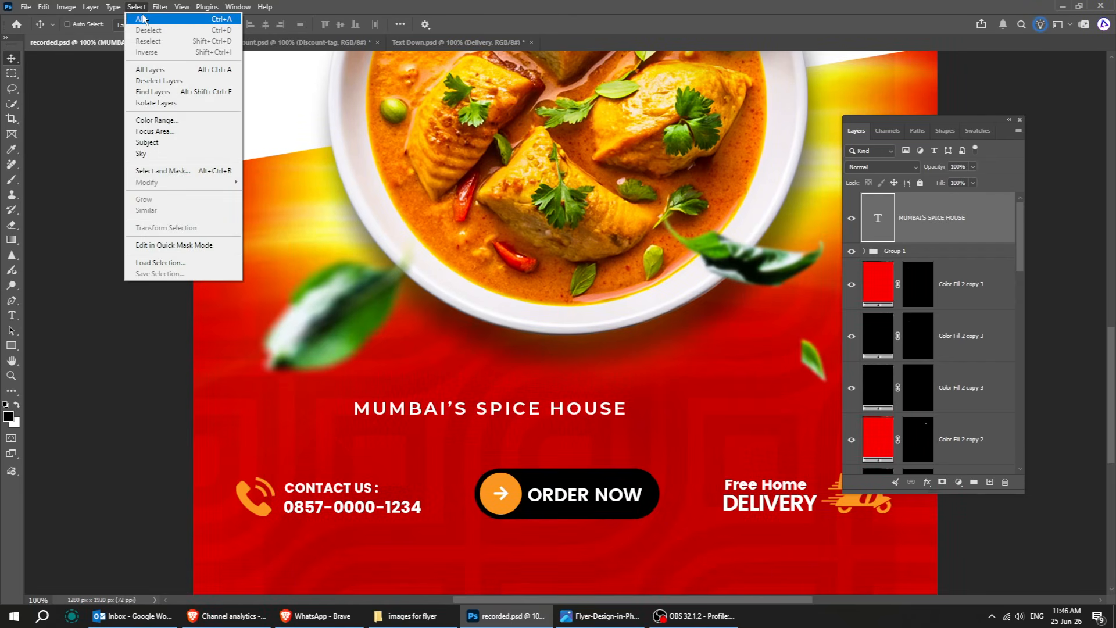
pyautogui.click(140, 19)
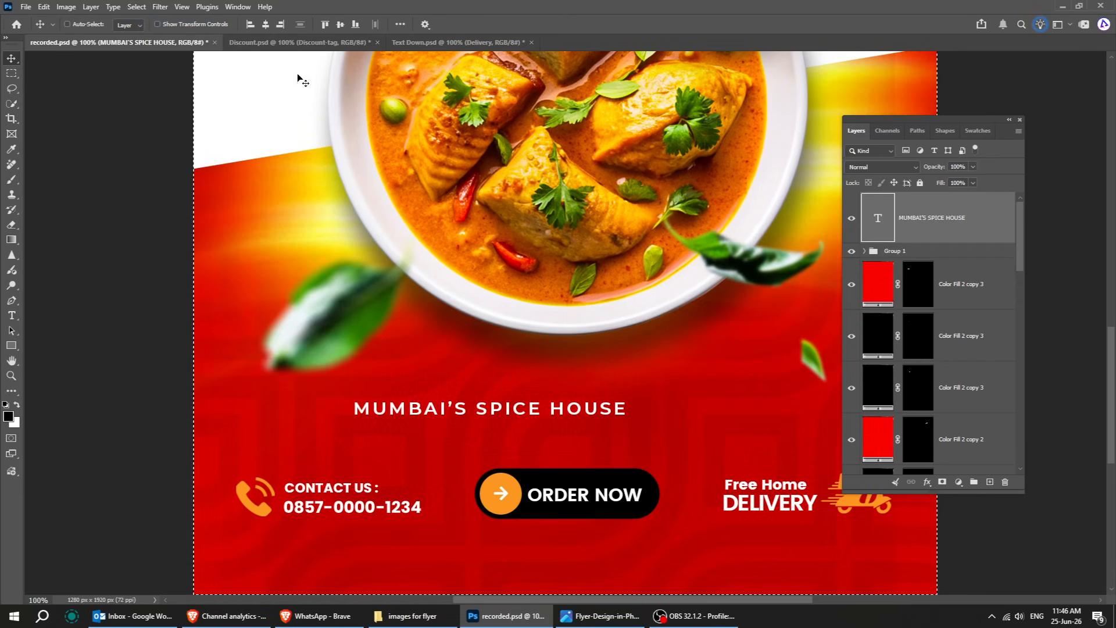
pyautogui.click(265, 25)
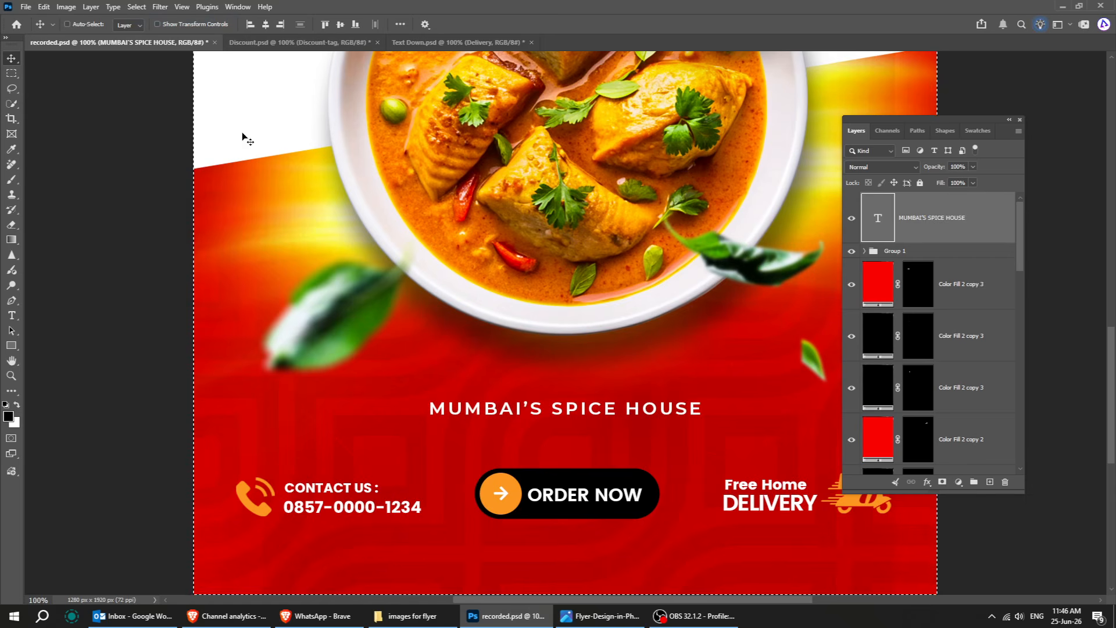
pyautogui.click(137, 7)
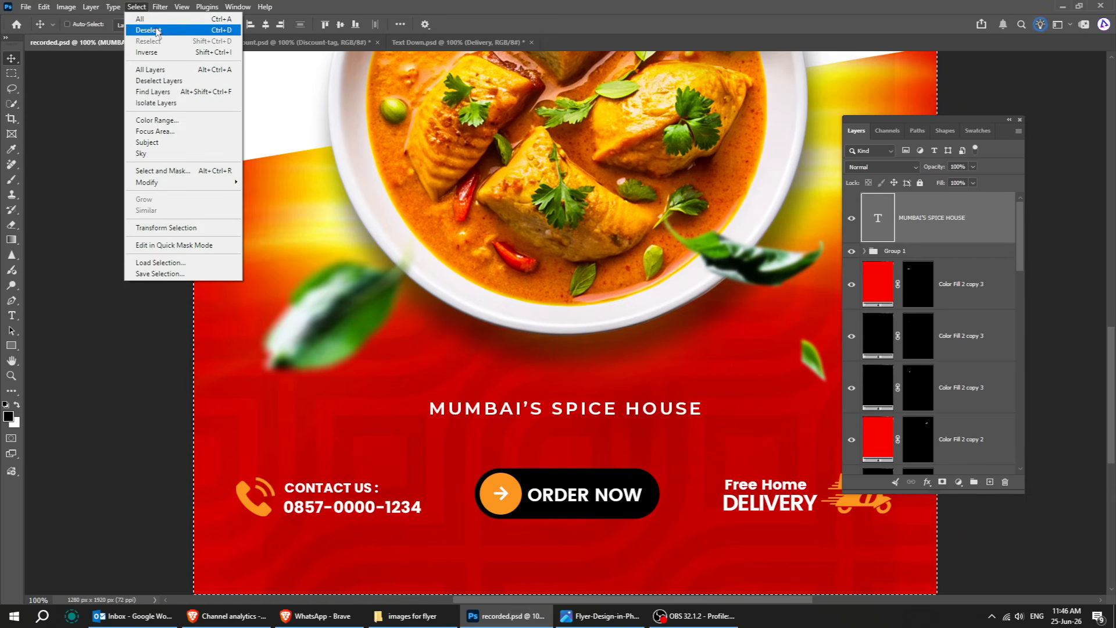
pyautogui.click(148, 30)
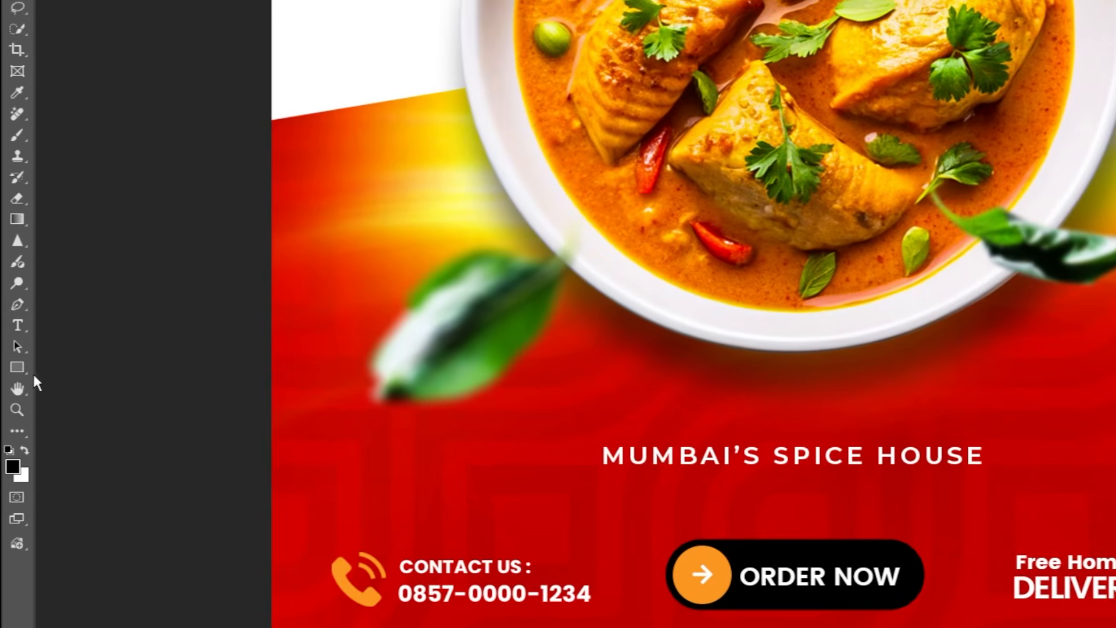
# Draw a rectangle about 497 × 54 px over the restaurant name and fill it with orange fb9620 sampled from the phone icon.
pyautogui.moveTo(593, 438); pyautogui.dragTo(994, 480)
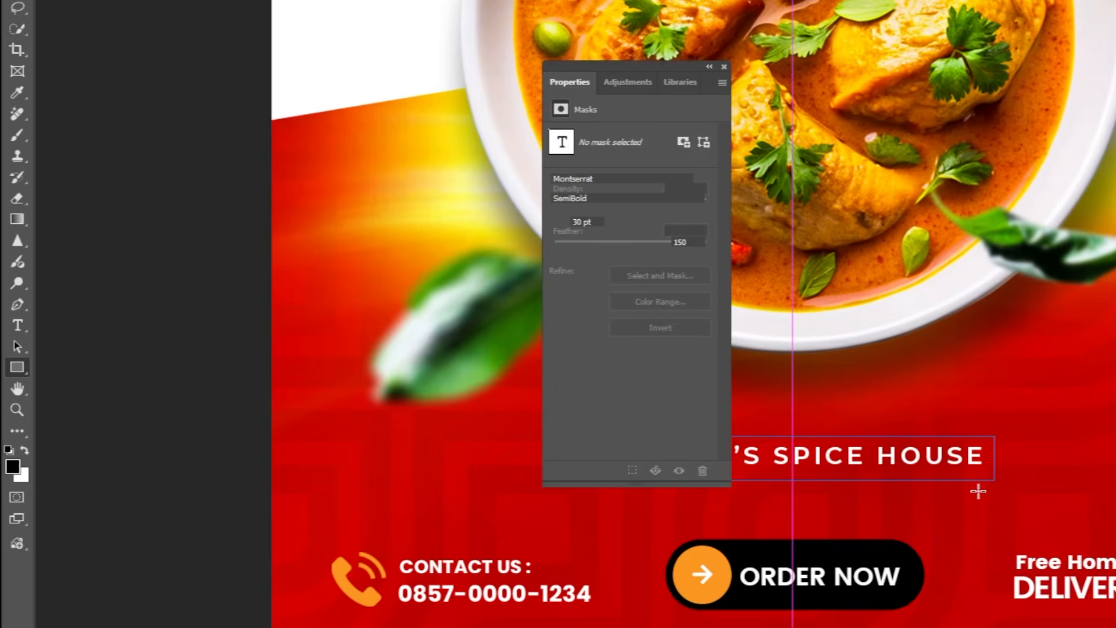
pyautogui.click(605, 268)
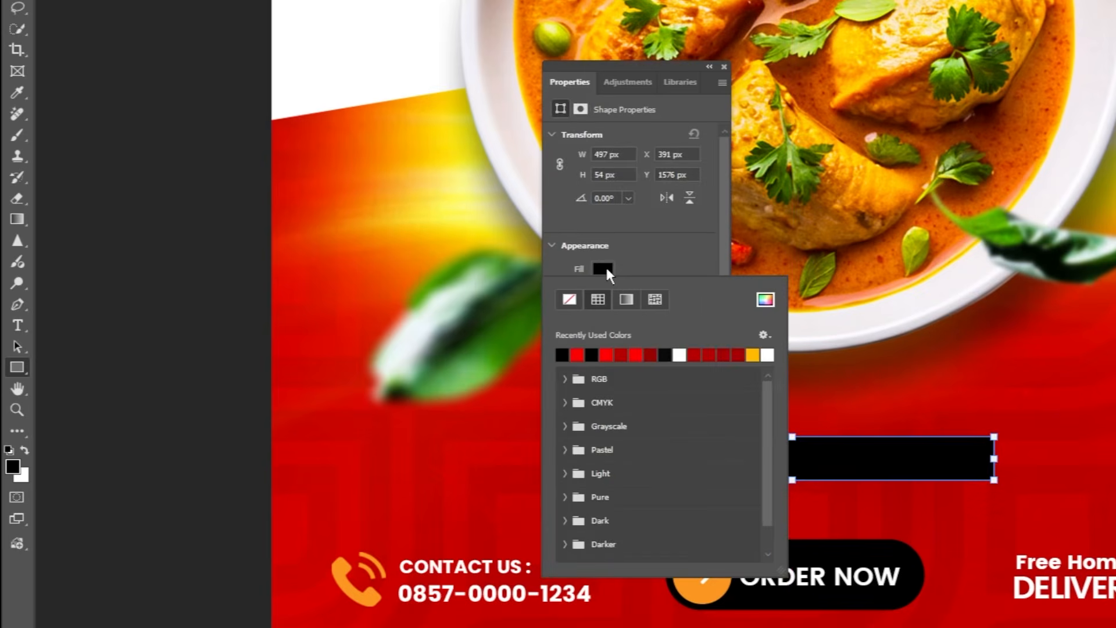
pyautogui.click(763, 300)
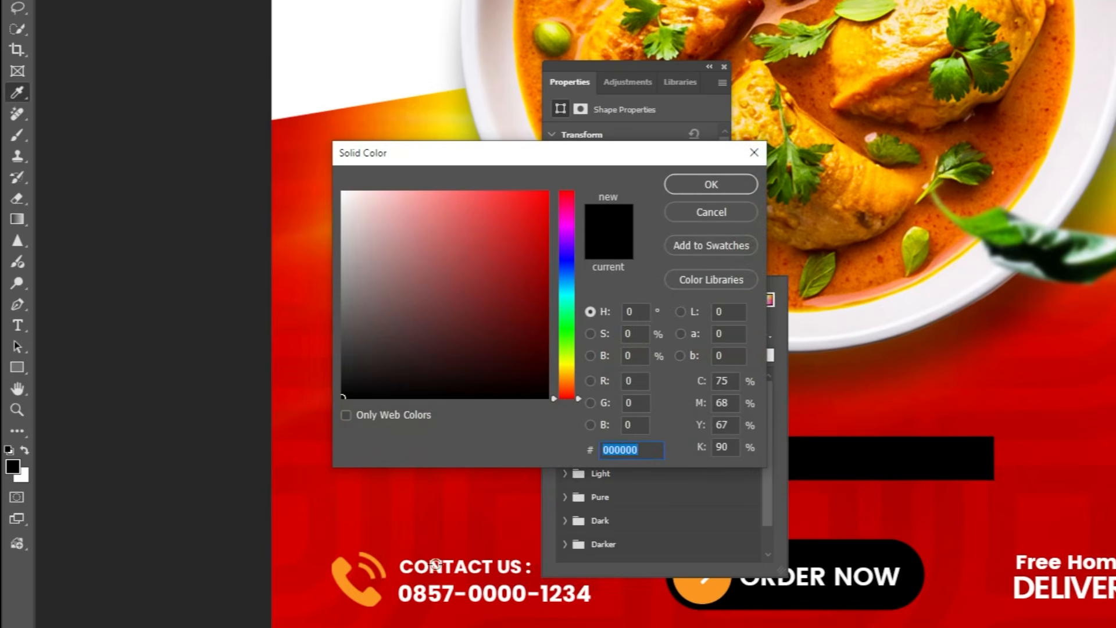
pyautogui.click(375, 598)
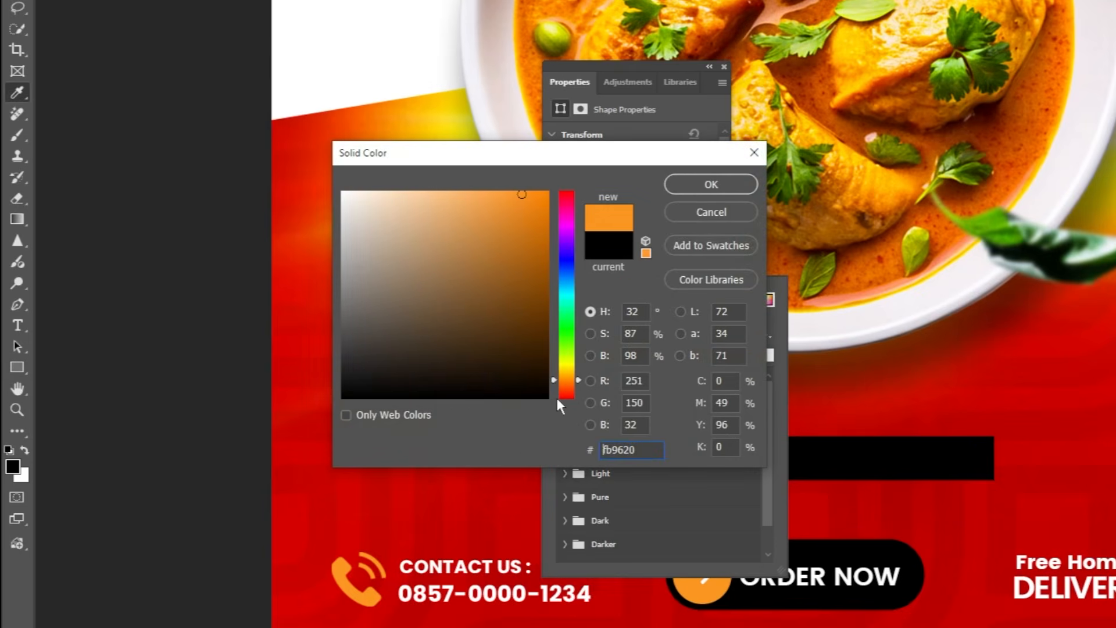
pyautogui.click(692, 184)
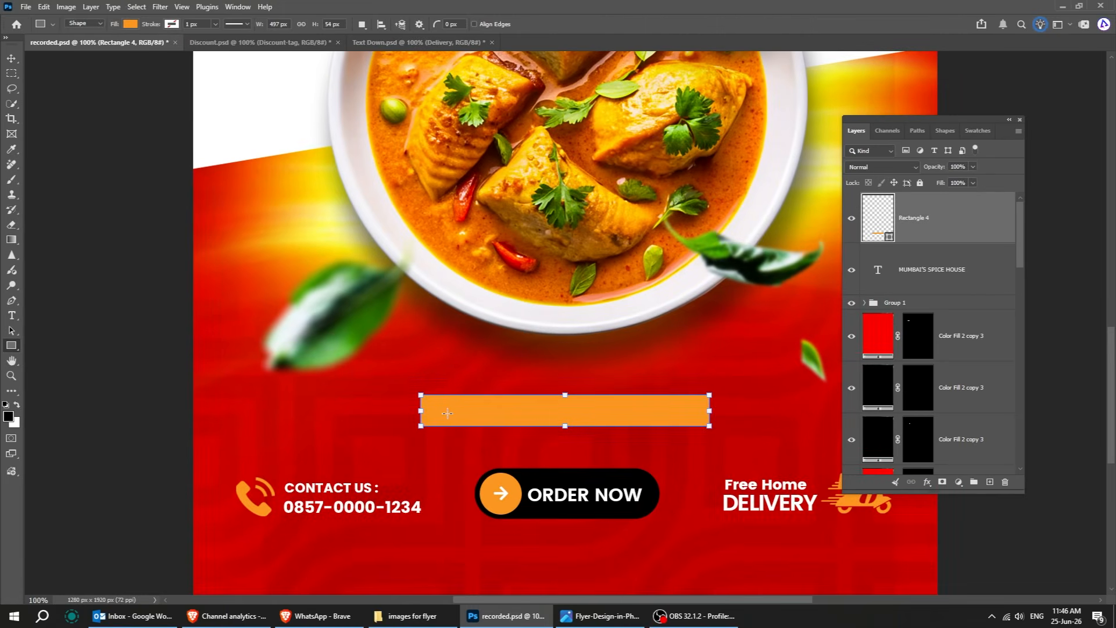
# Round the rectangle's corners slightly.
pyautogui.press('a')
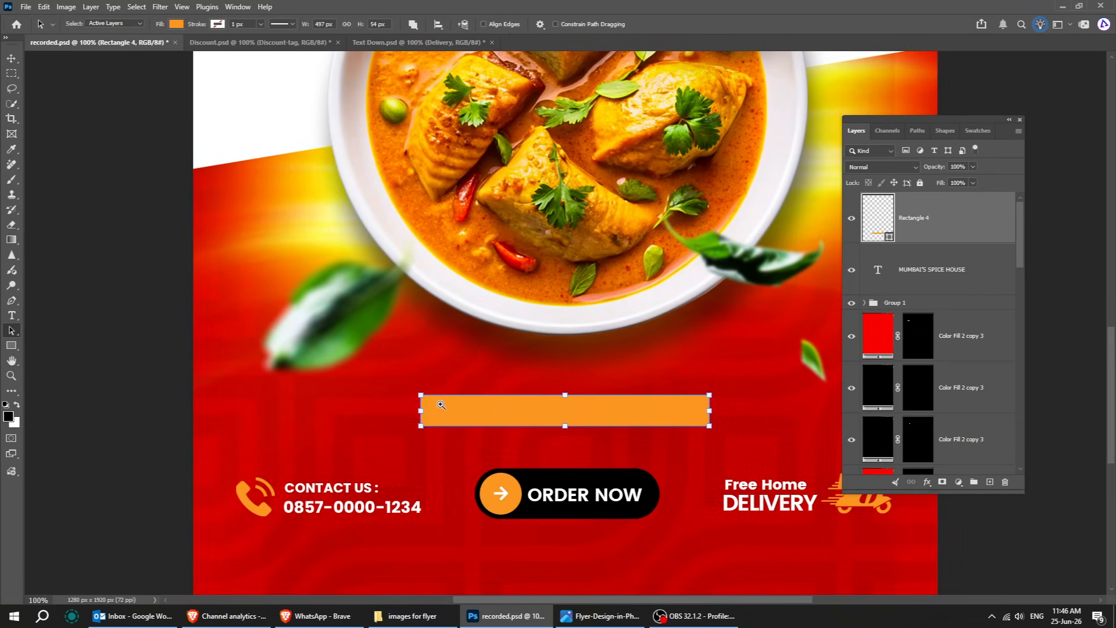
pyautogui.keyDown('ctrl'); pyautogui.click(440, 404); pyautogui.keyUp('ctrl')
pyautogui.keyDown('ctrl'); pyautogui.click(403, 357); pyautogui.keyUp('ctrl')
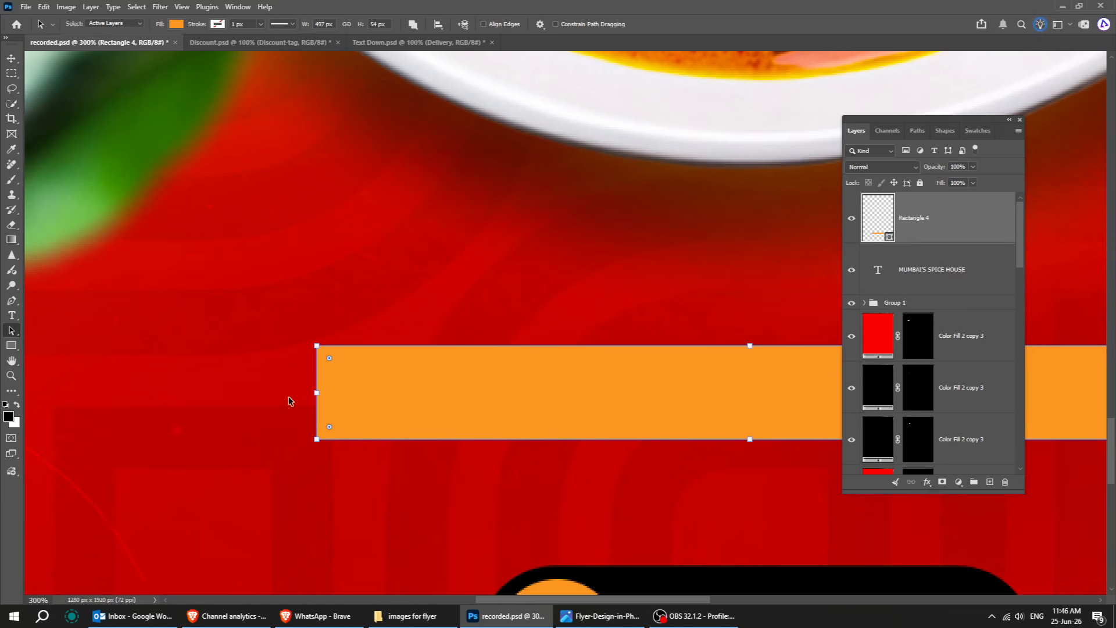
pyautogui.moveTo(329, 358); pyautogui.dragTo(333, 361)
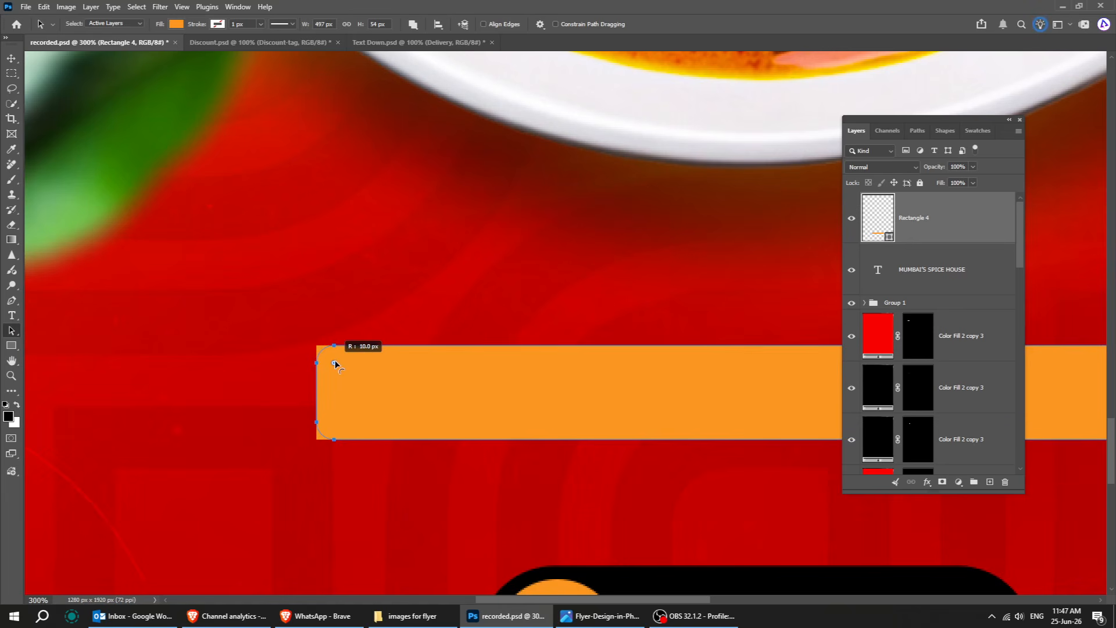
# Move the rectangle layer beneath the MUMBAI'S SPICE HOUSE text layer.
pyautogui.click(12, 59)
pyautogui.moveTo(928, 240); pyautogui.dragTo(930, 274)
pyautogui.hotkey('ctrl', '0')
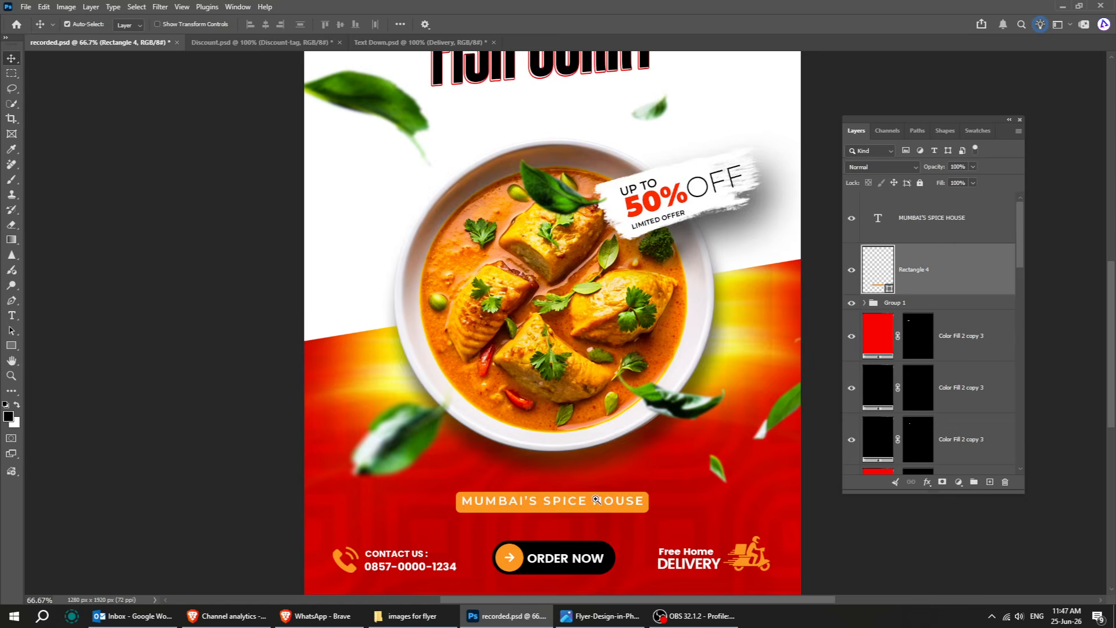
# Change the rectangle's fill colour to red fb2f20.
pyautogui.hotkey('ctrl', '1')
pyautogui.doubleClick(882, 281)
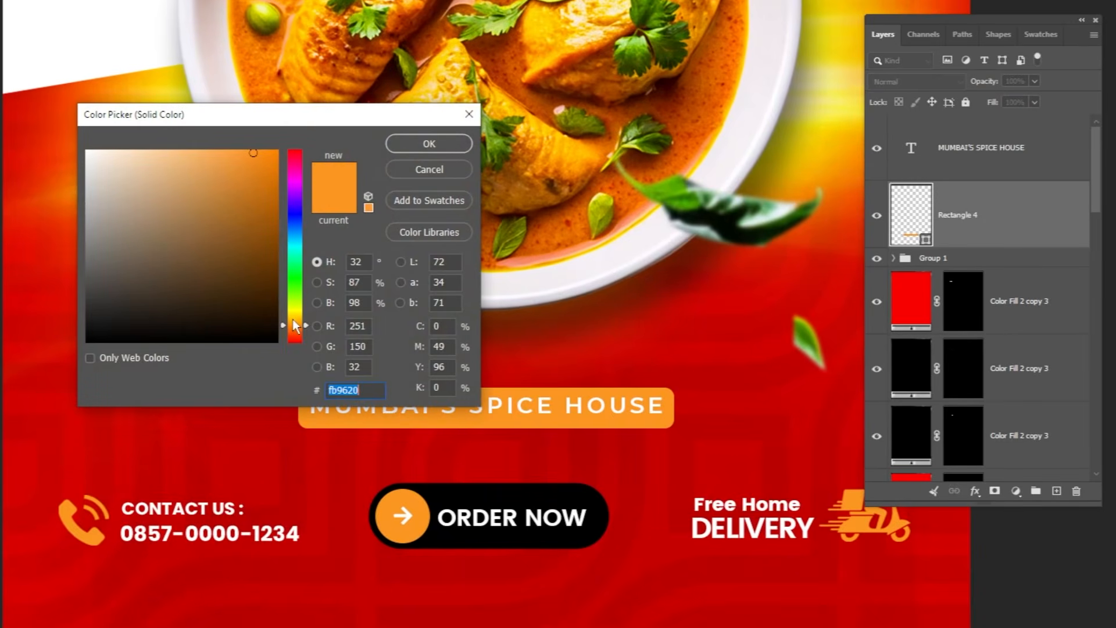
pyautogui.moveTo(295, 326); pyautogui.dragTo(298, 346)
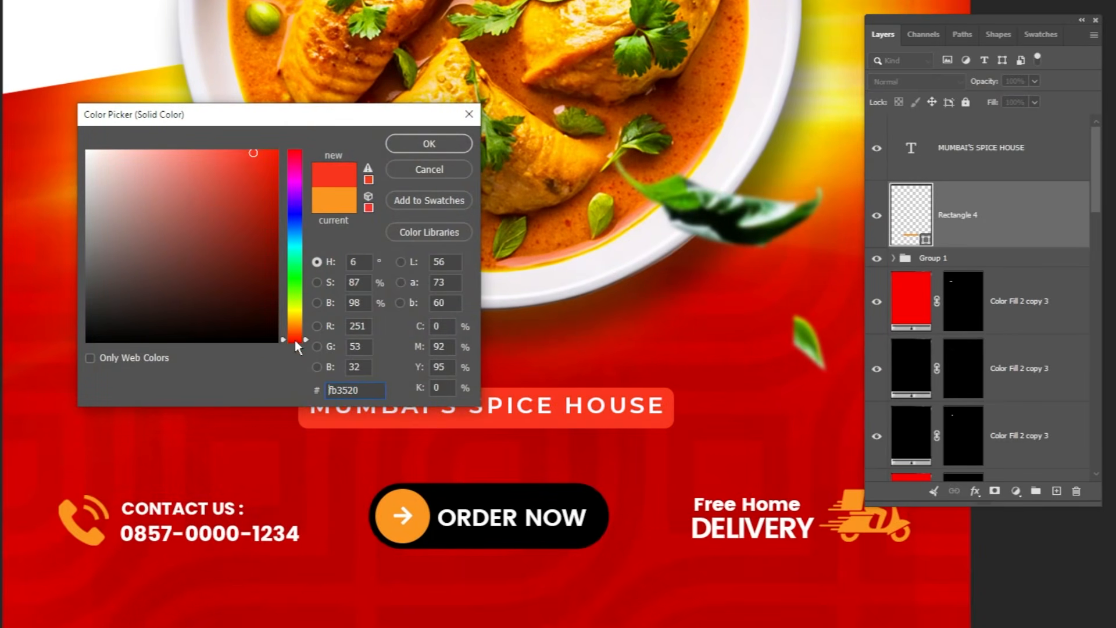
pyautogui.click(274, 152)
pyautogui.click(430, 144)
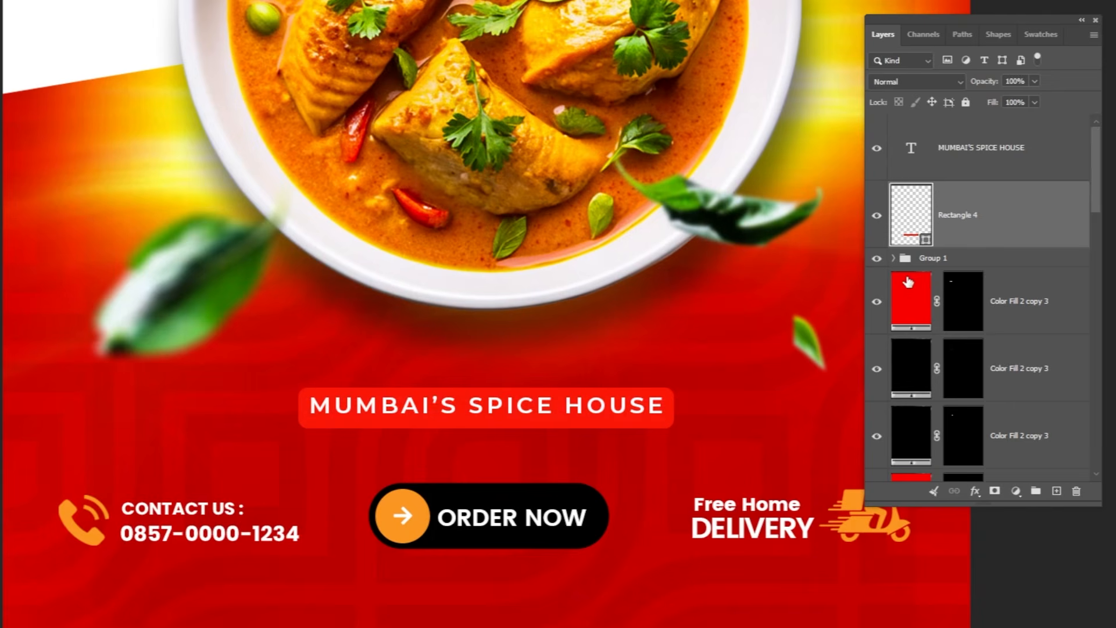
# Add a default black-to-white Gradient Overlay to the rectangle with Soft Light blend mode.
pyautogui.click(974, 492)
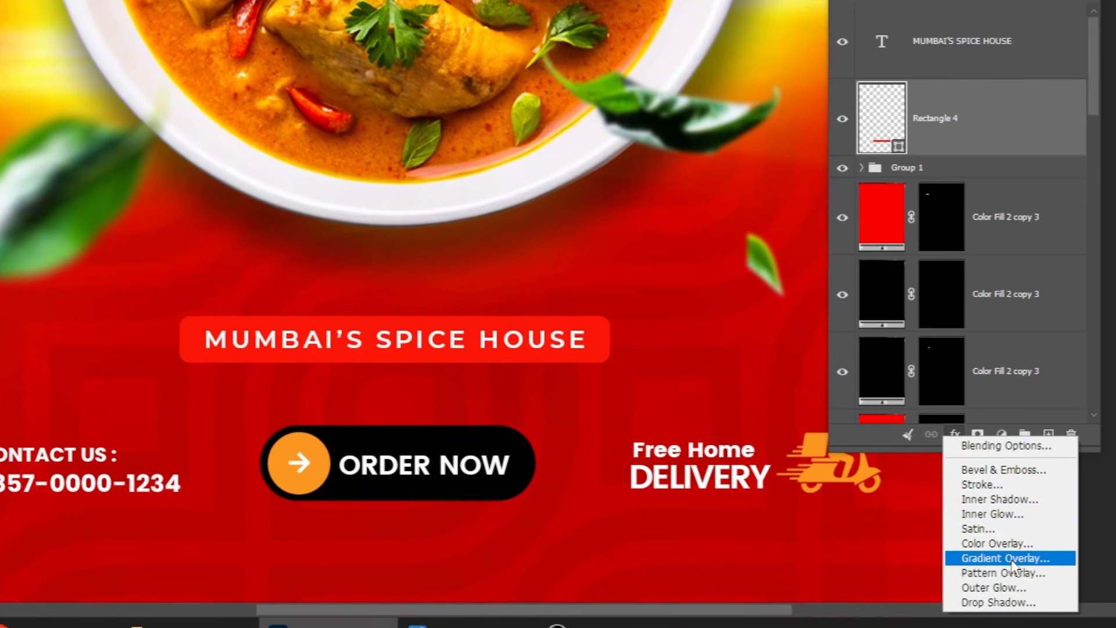
pyautogui.click(1010, 558)
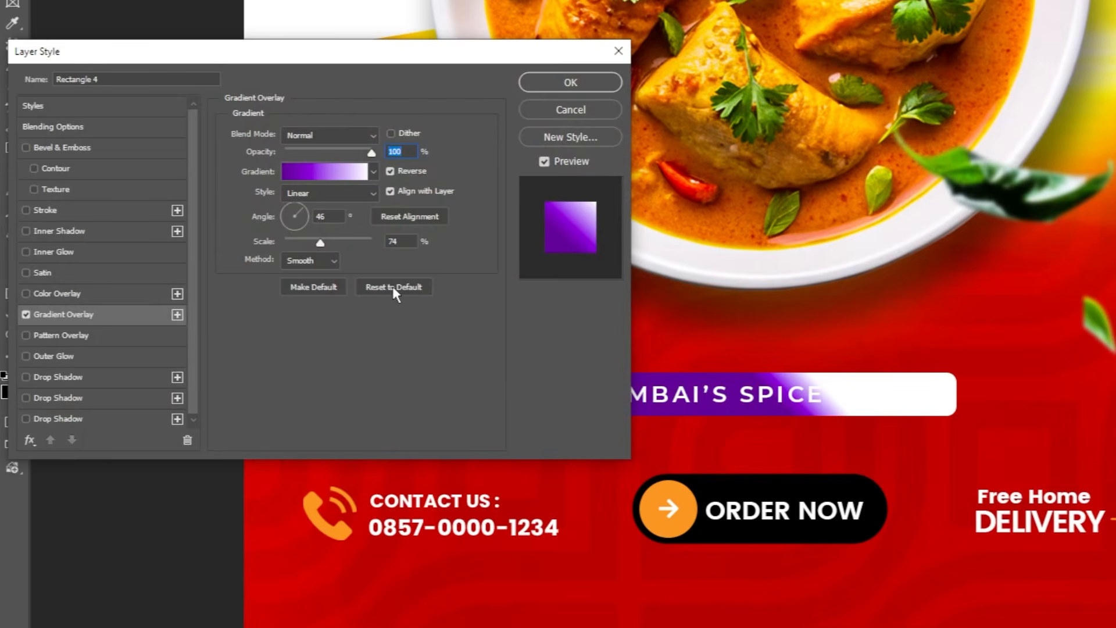
pyautogui.click(393, 288)
pyautogui.click(356, 137)
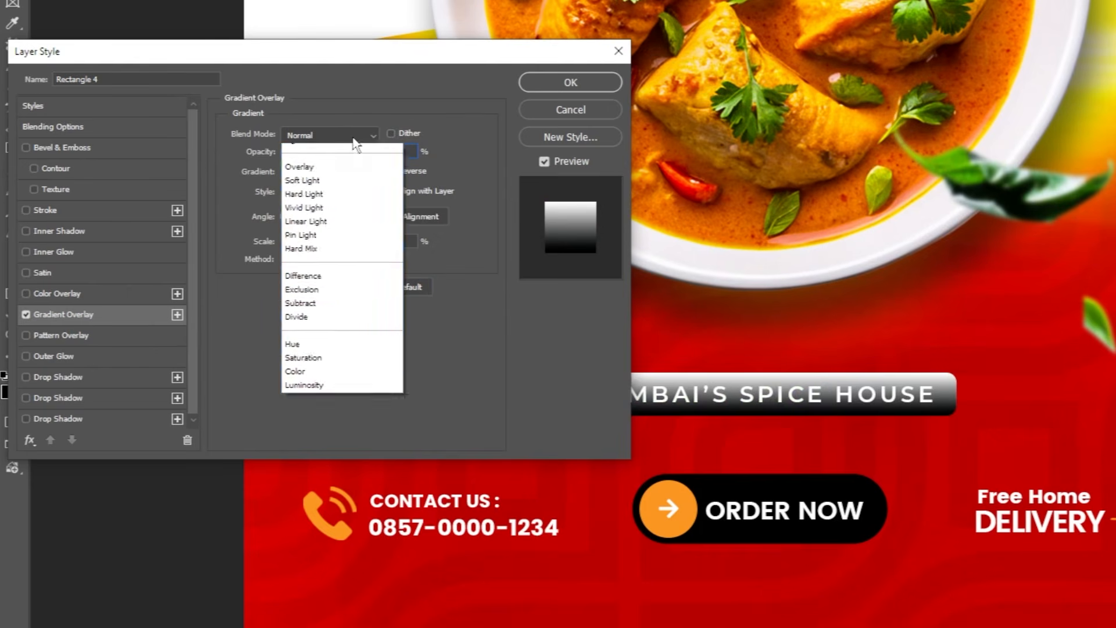
pyautogui.click(324, 356)
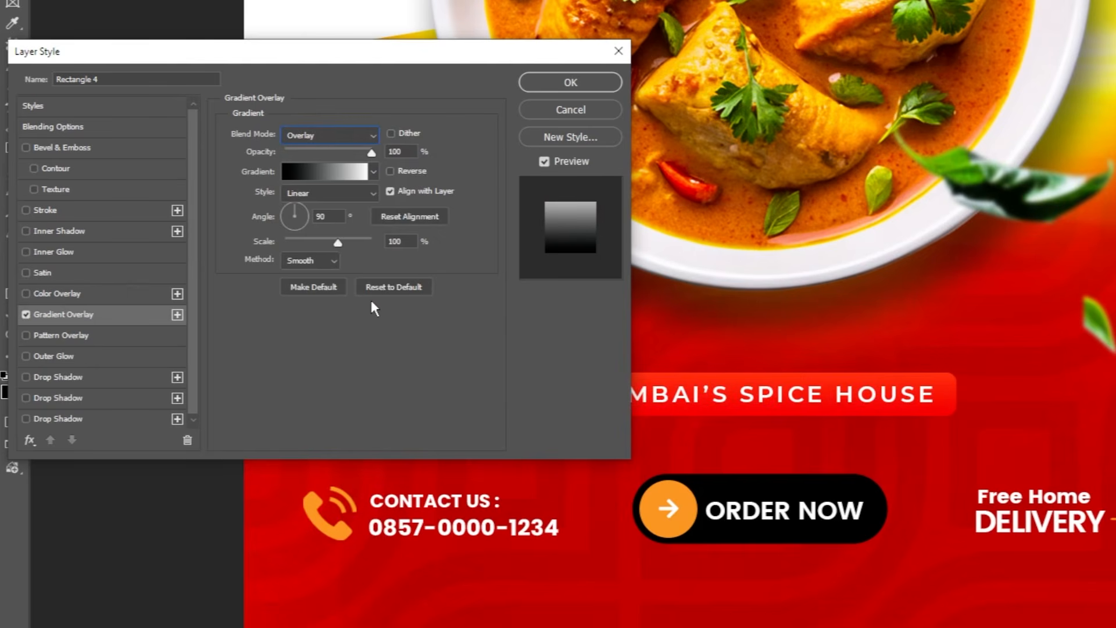
pyautogui.moveTo(452, 63); pyautogui.dragTo(360, 58)
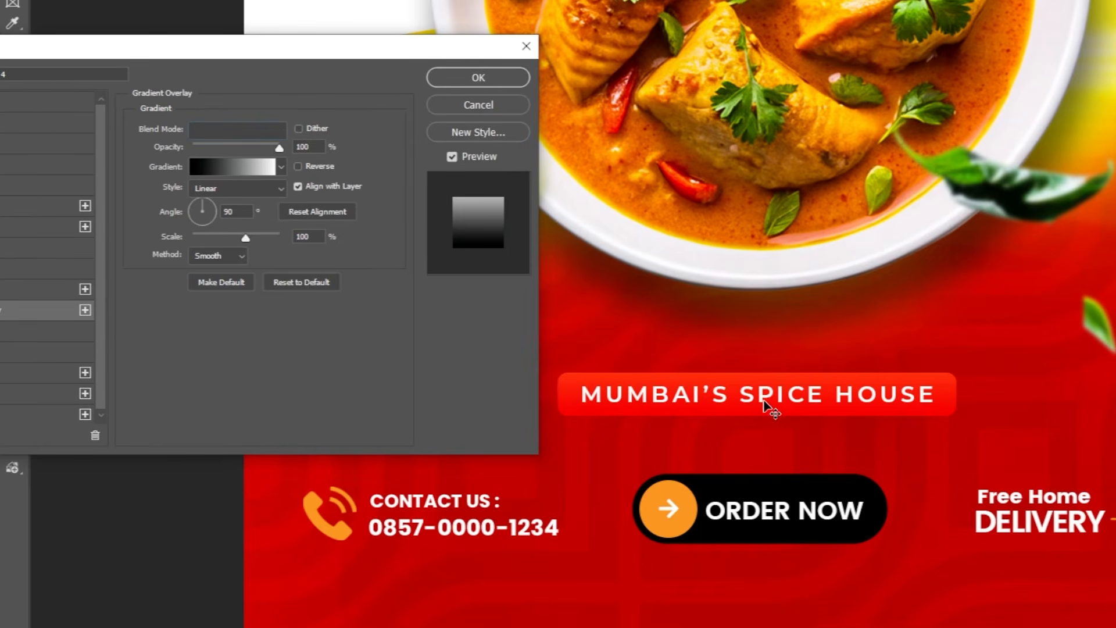
pyautogui.moveTo(764, 410); pyautogui.dragTo(767, 401)
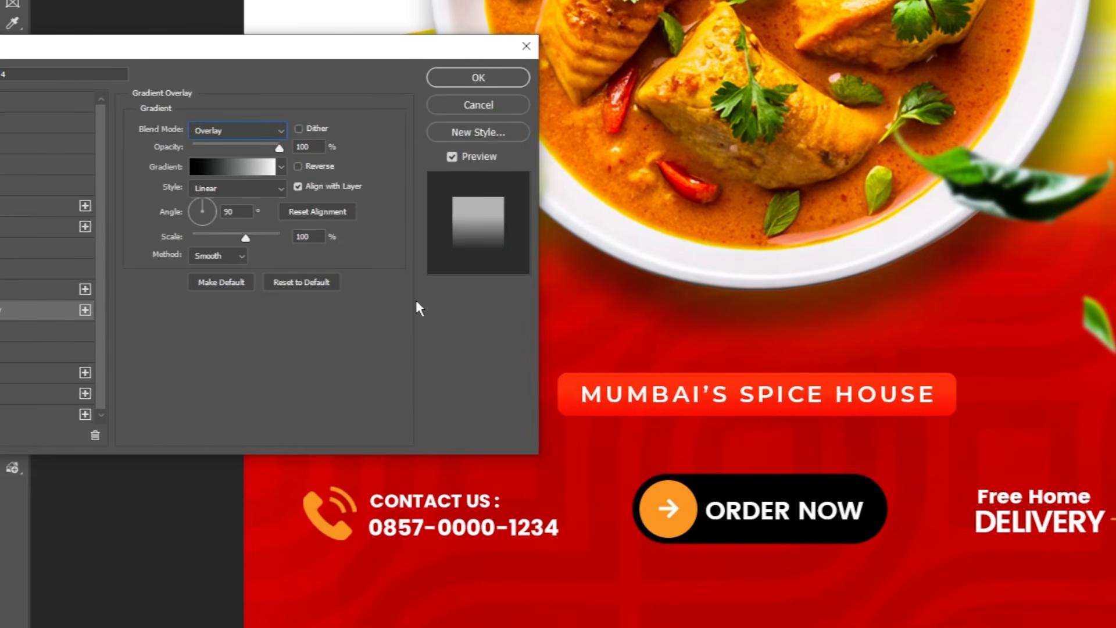
pyautogui.click(256, 131)
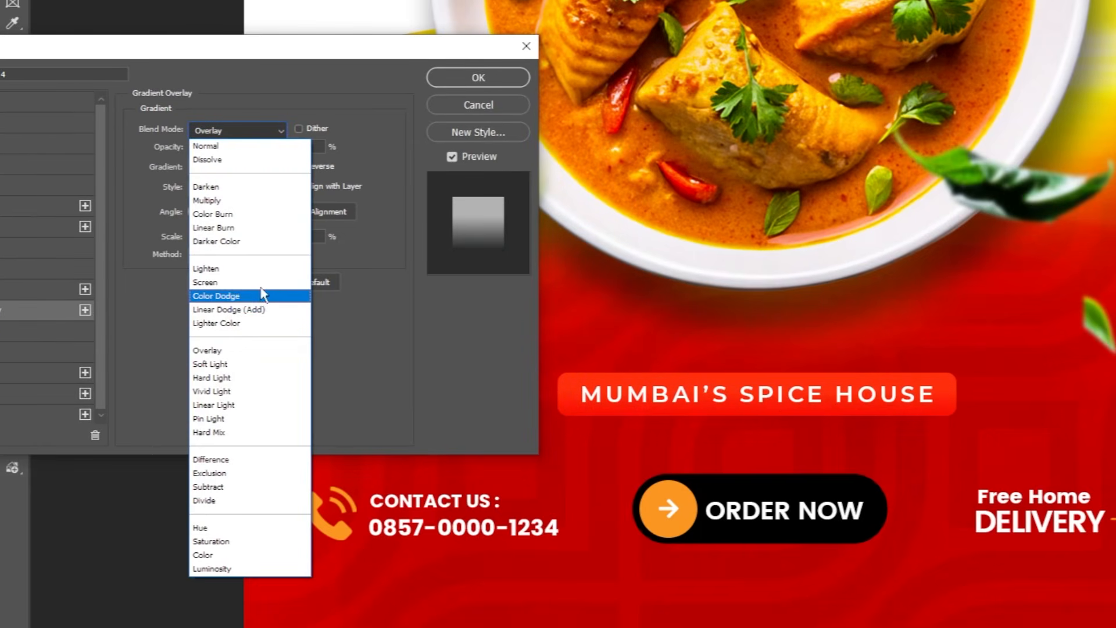
pyautogui.click(251, 366)
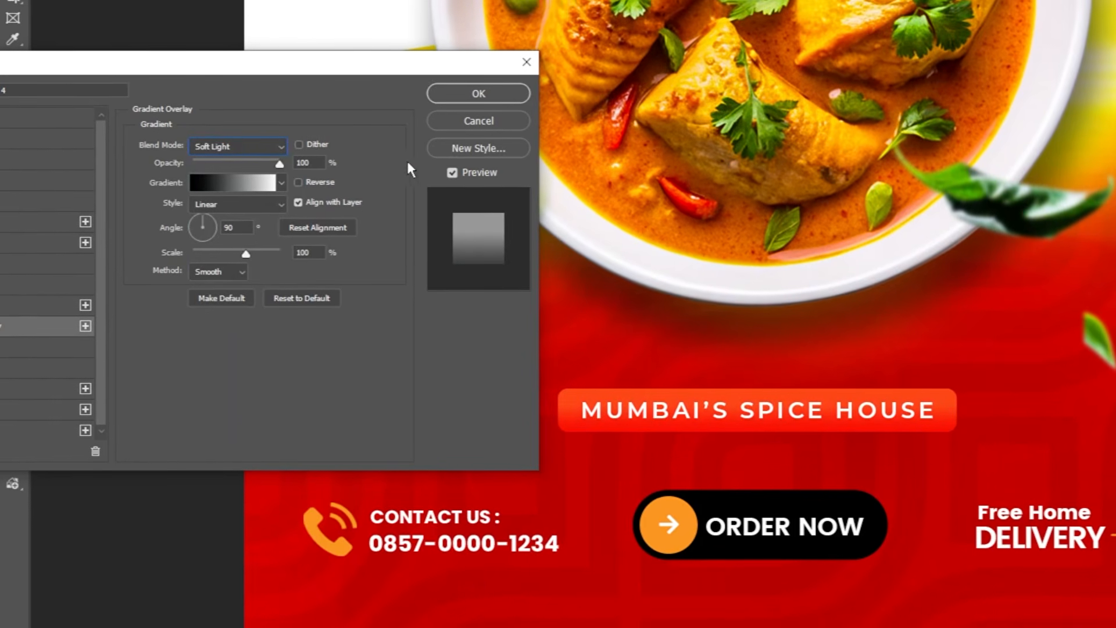
pyautogui.click(452, 156)
pyautogui.click(453, 194)
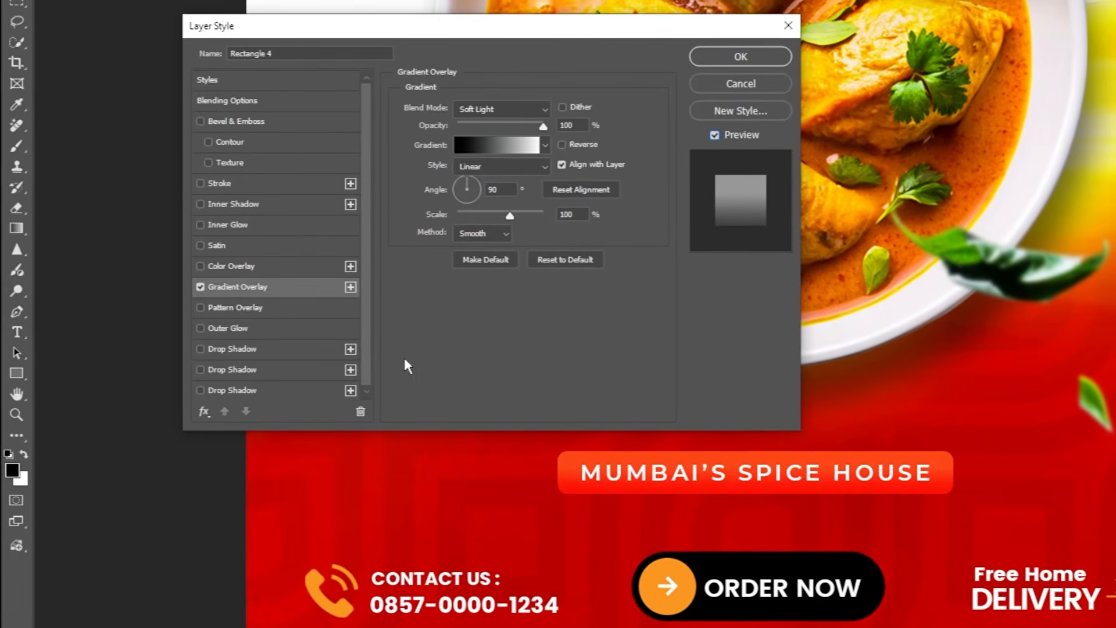
# Add a drop shadow of about 18 px distance and 16 px size, then apply the layer style.
pyautogui.click(284, 348)
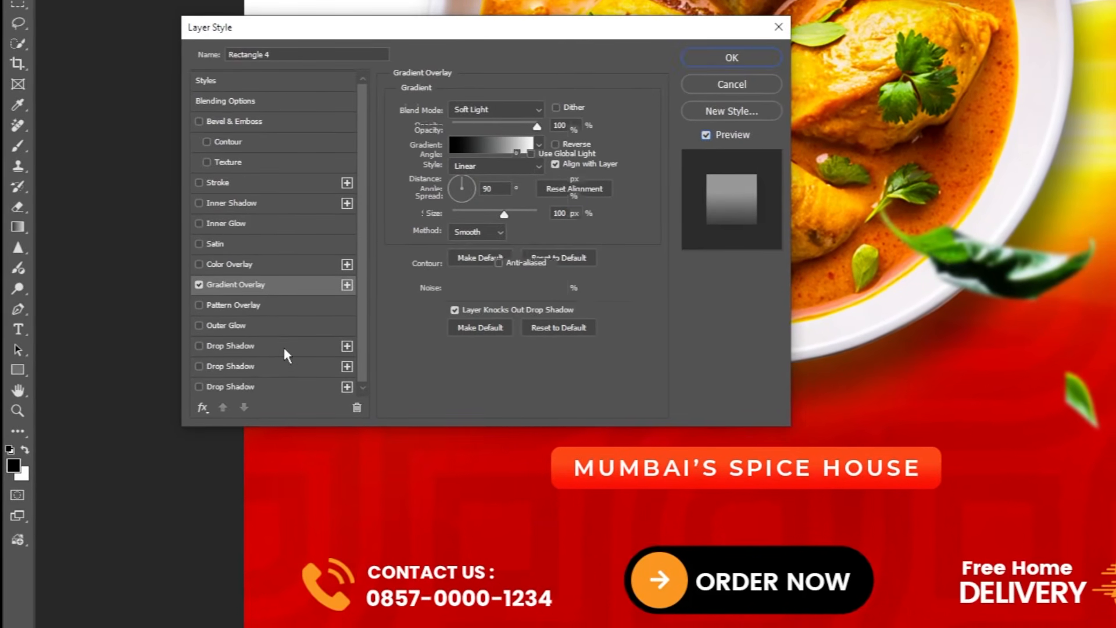
pyautogui.moveTo(849, 492); pyautogui.dragTo(852, 499)
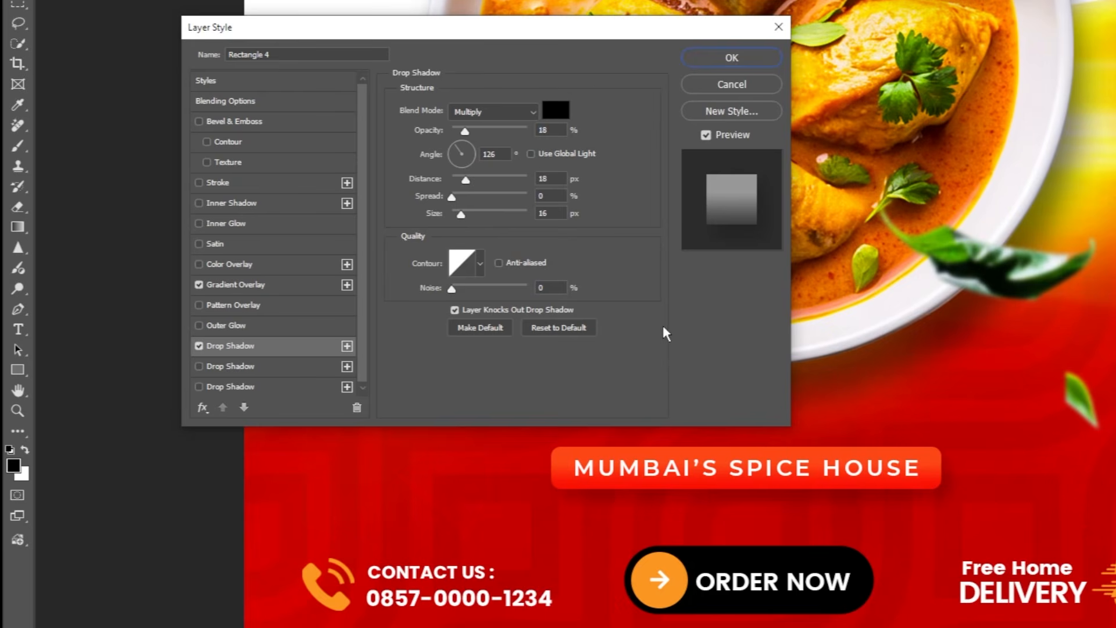
pyautogui.click(730, 58)
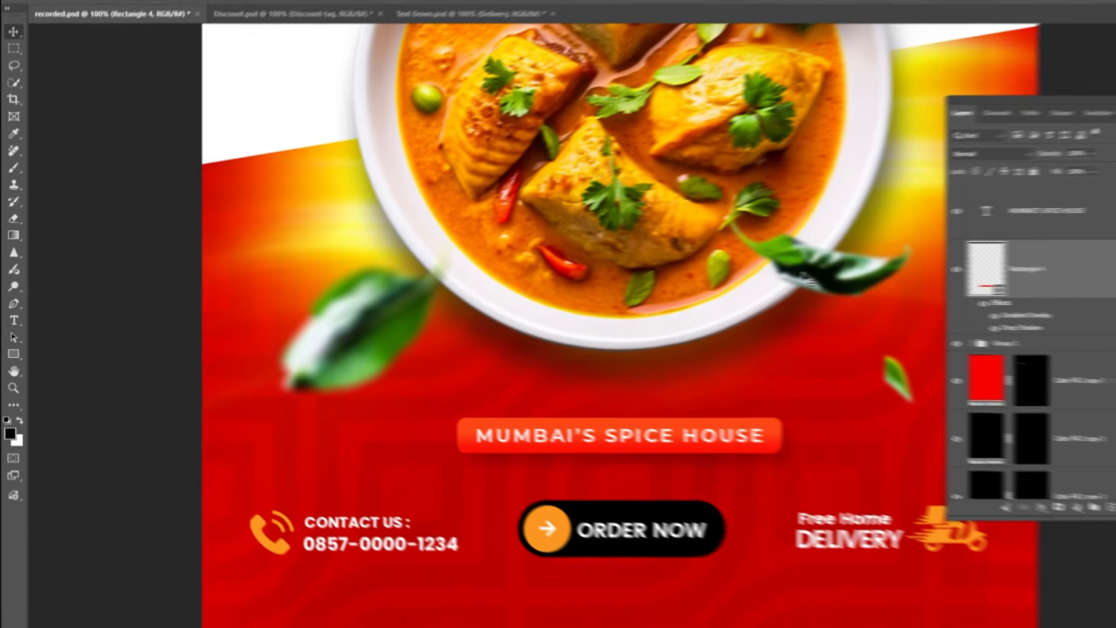